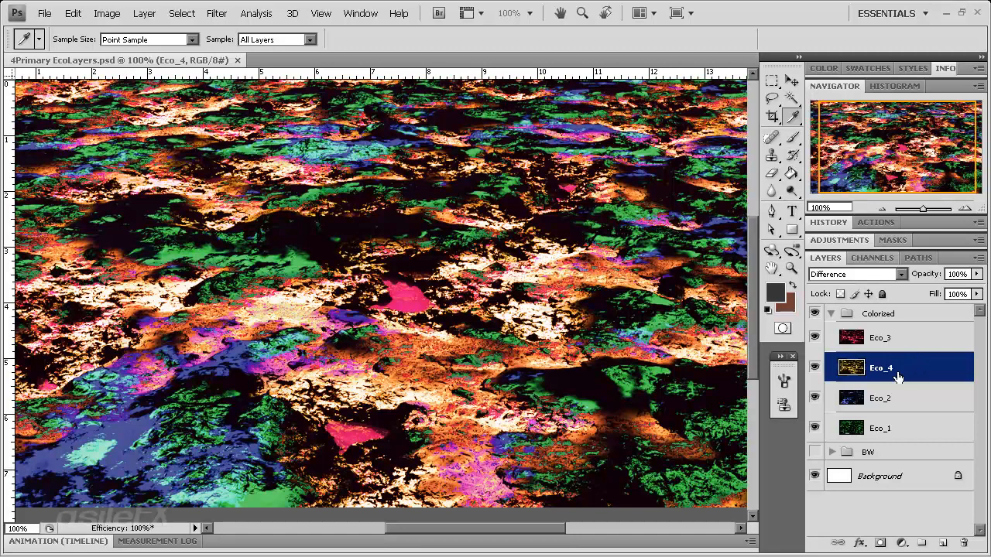
# - Select the Eco_3, Eco_2 and Eco_1 layers in turn to review their blend modes and opacity
pyautogui.click(912, 337)
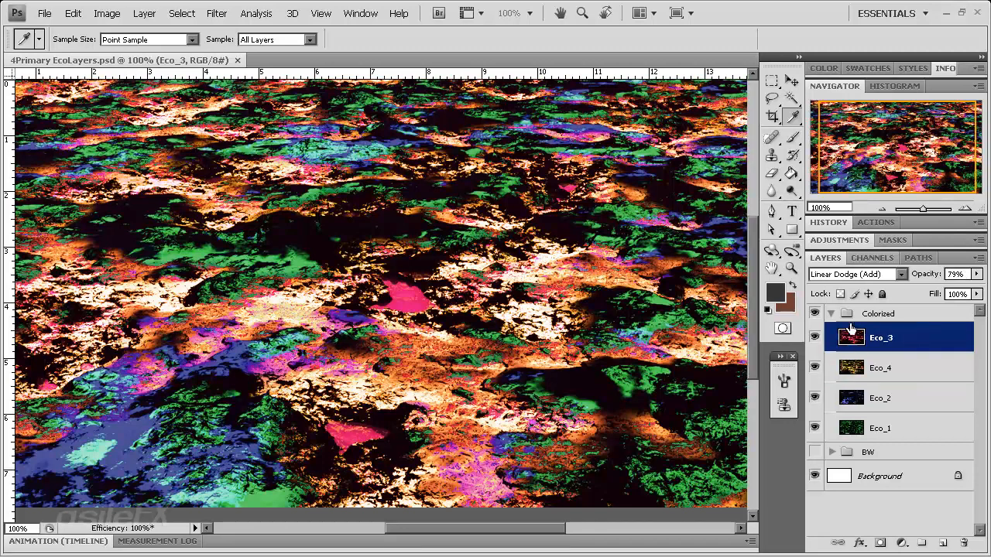
pyautogui.click(905, 398)
pyautogui.click(911, 428)
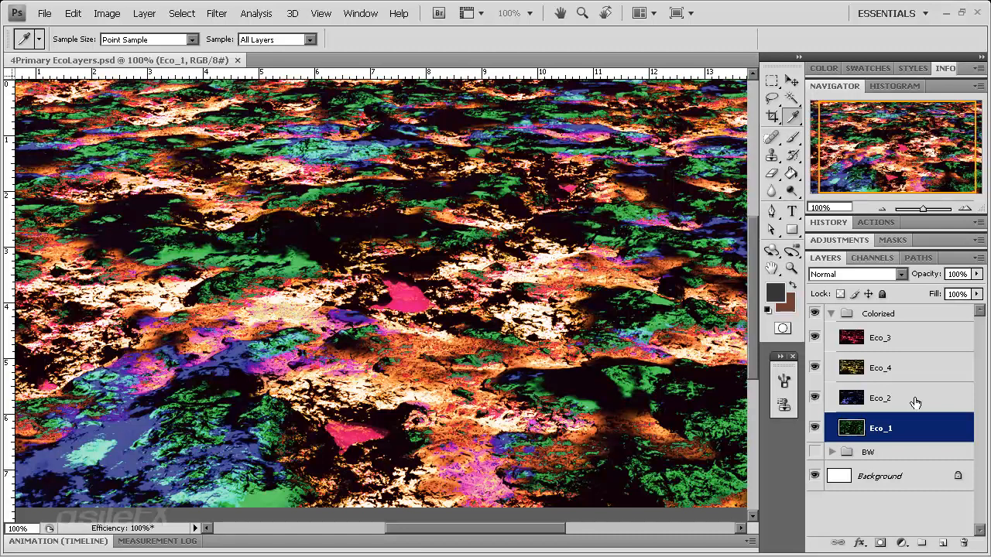
# - Hide Eco_3 and Eco_4, toggle Eco_2 off and on over Eco_1, and show Eco_4 and Eco_3 again
pyautogui.click(813, 338)
pyautogui.click(817, 367)
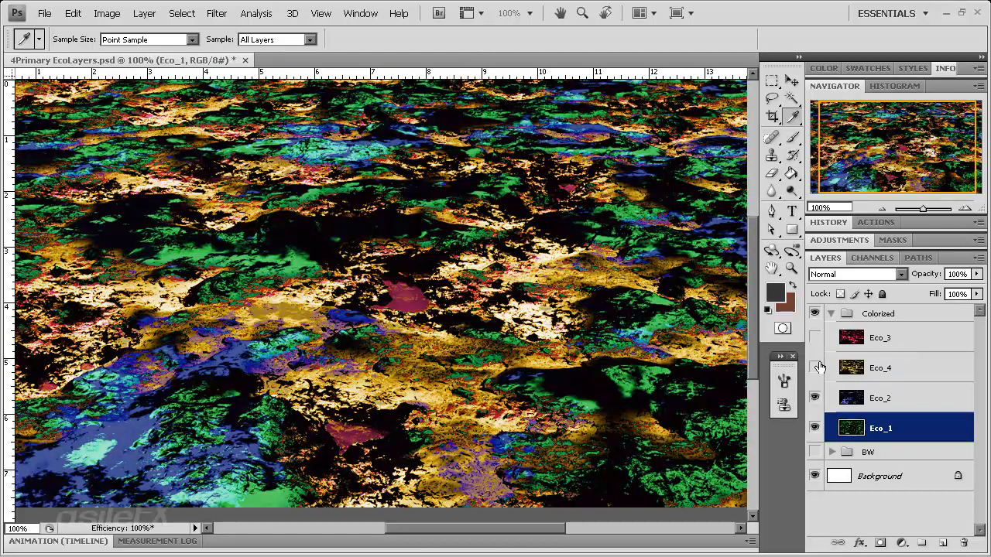
pyautogui.click(814, 397)
pyautogui.click(814, 397)
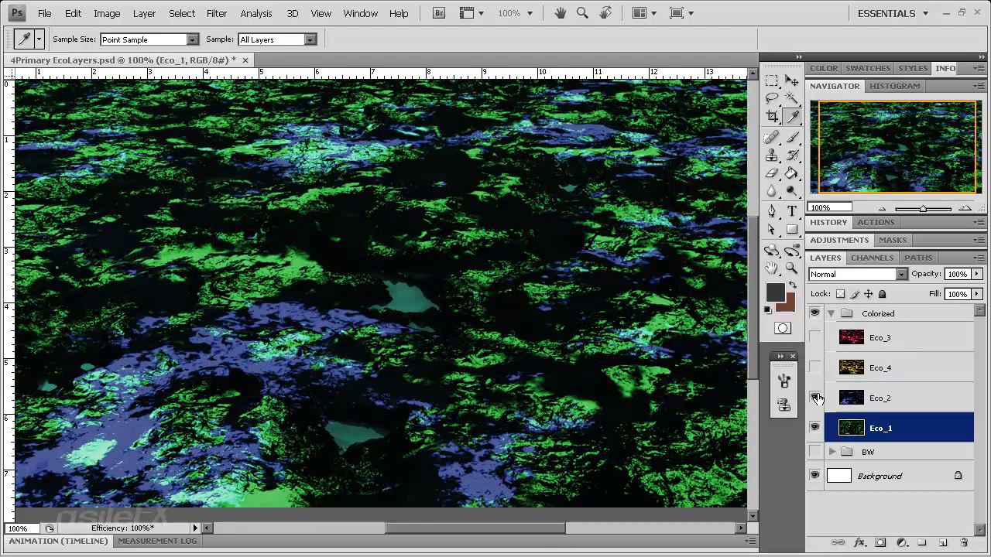
pyautogui.click(815, 370)
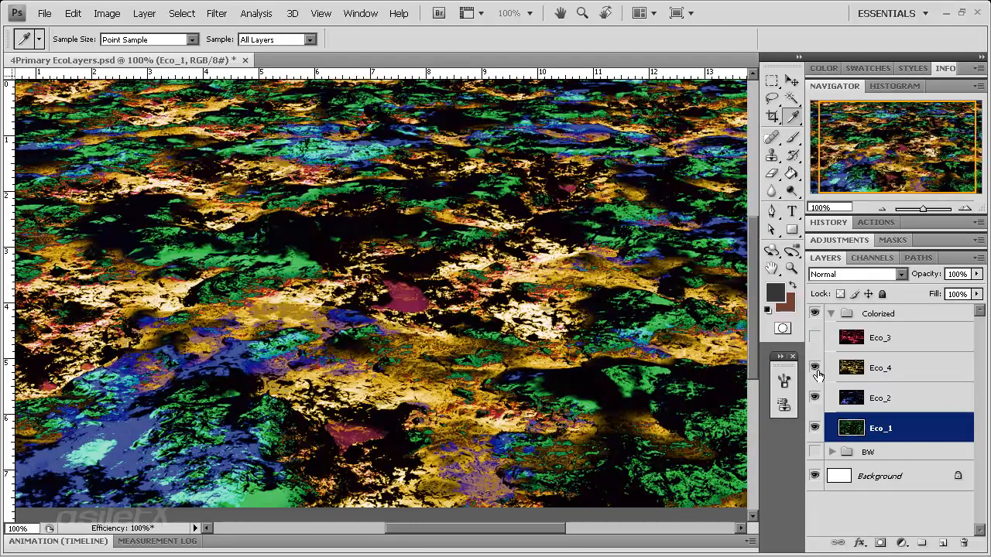
pyautogui.click(814, 338)
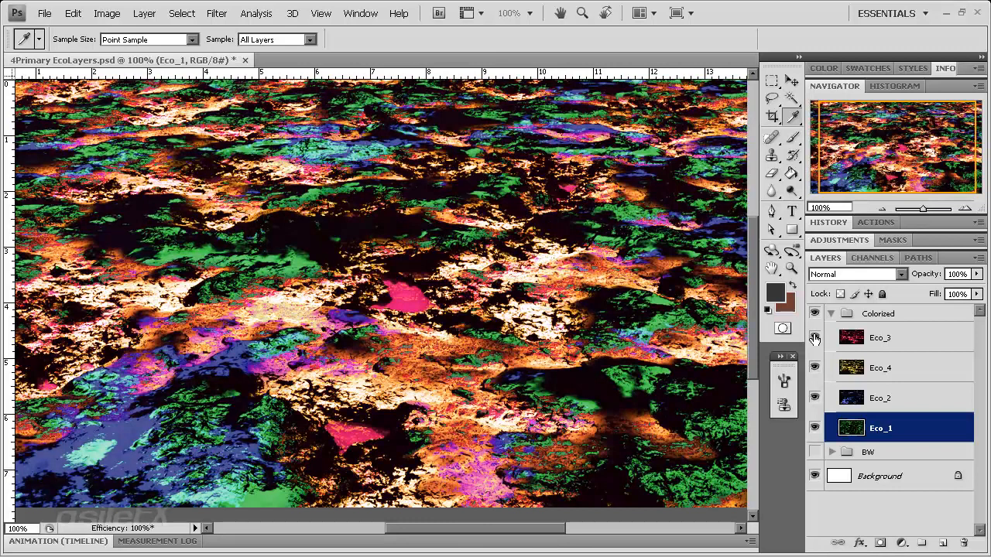
# - Hide the Eco_2 layer and compare the blend with Eco_3 off and on
pyautogui.click(815, 398)
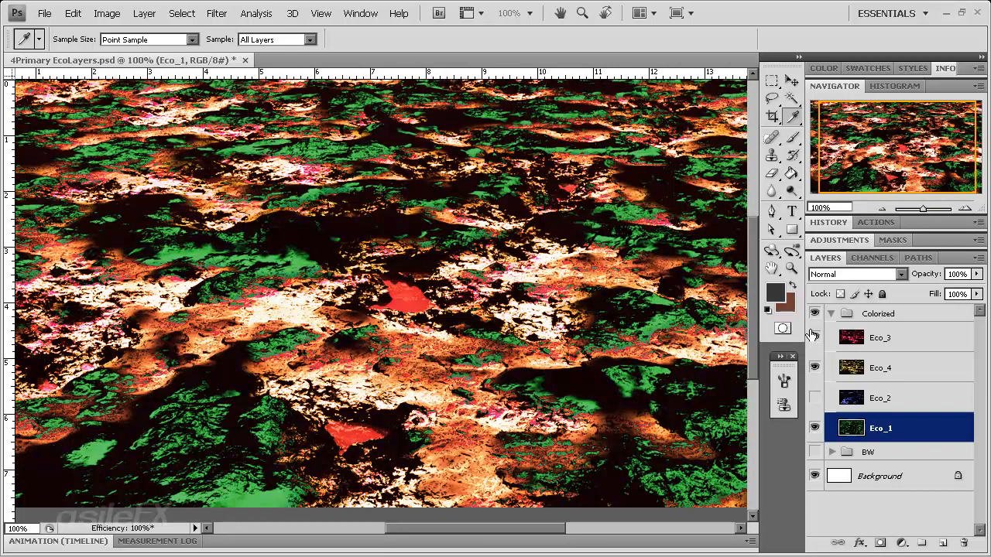
pyautogui.click(815, 336)
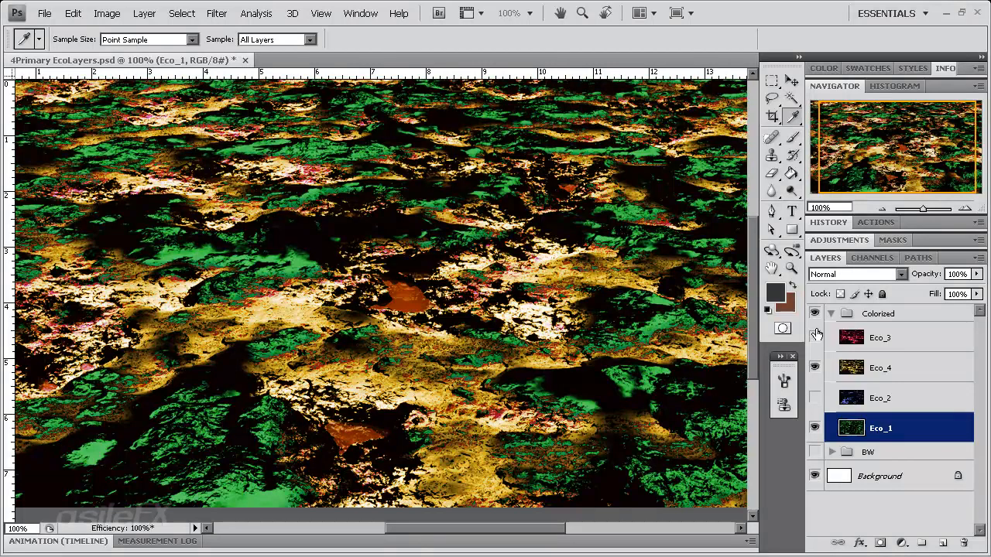
pyautogui.click(815, 334)
# - Toggle the Eco_4 layer's visibility repeatedly to compare its Difference blend over Eco_1, leaving it shown
pyautogui.click(815, 368)
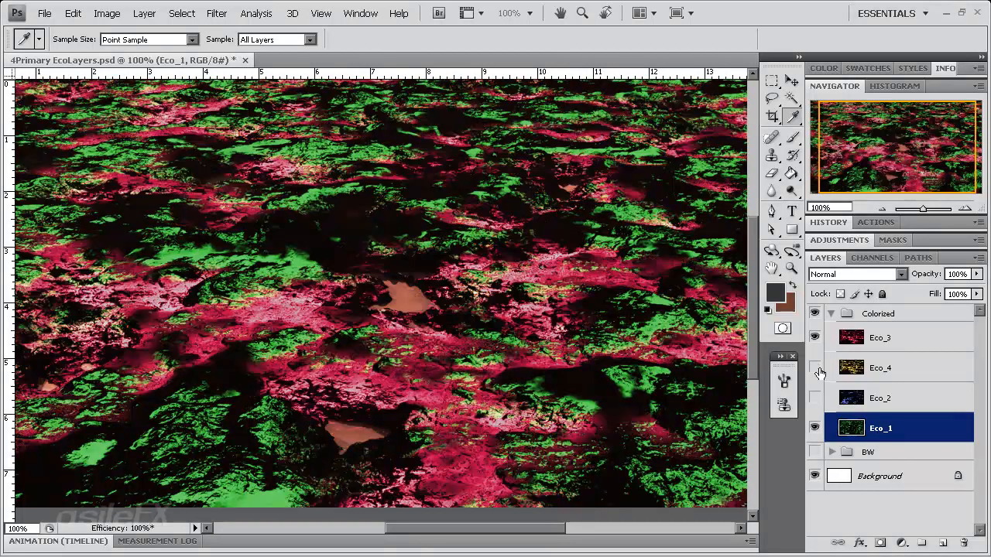
pyautogui.click(817, 370)
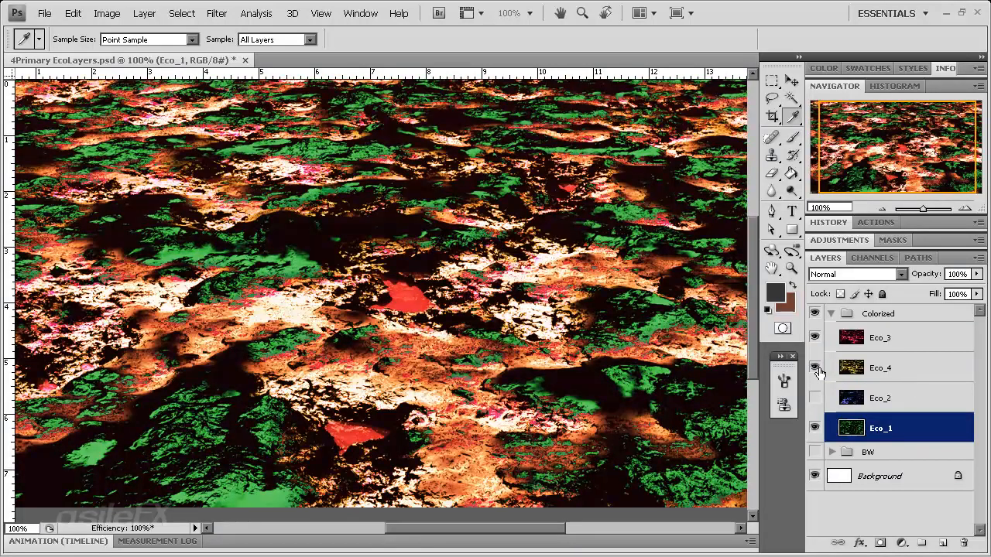
pyautogui.click(817, 370)
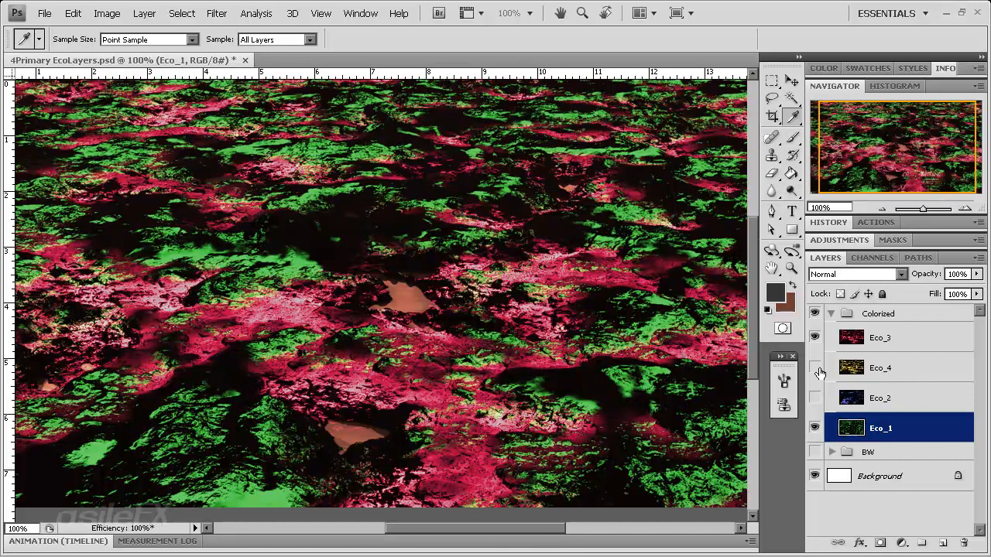
pyautogui.click(817, 370)
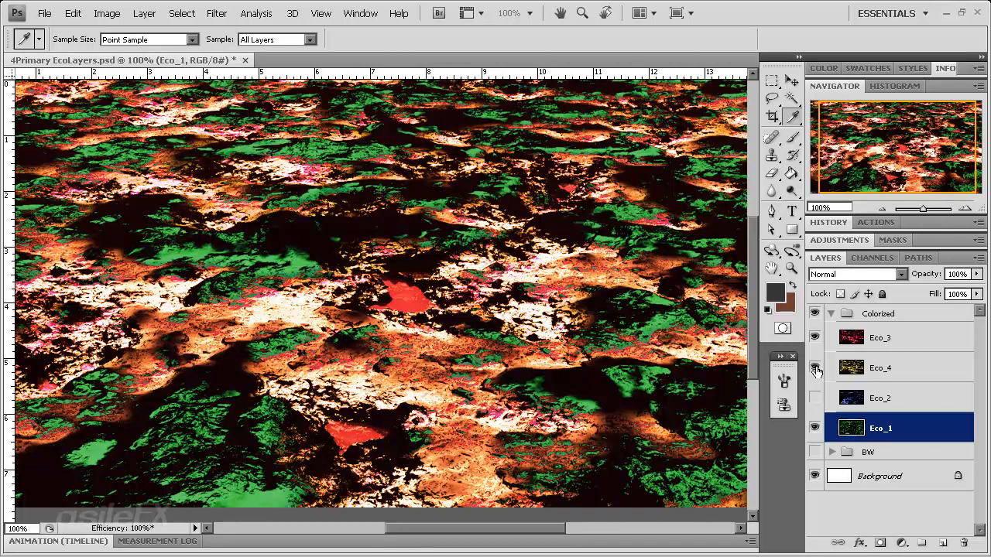
pyautogui.click(815, 368)
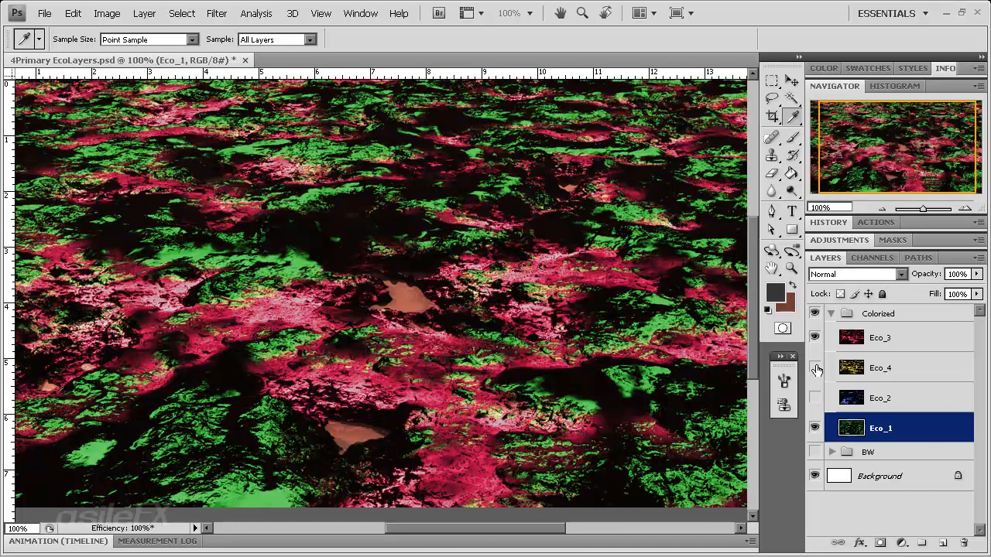
pyautogui.click(815, 368)
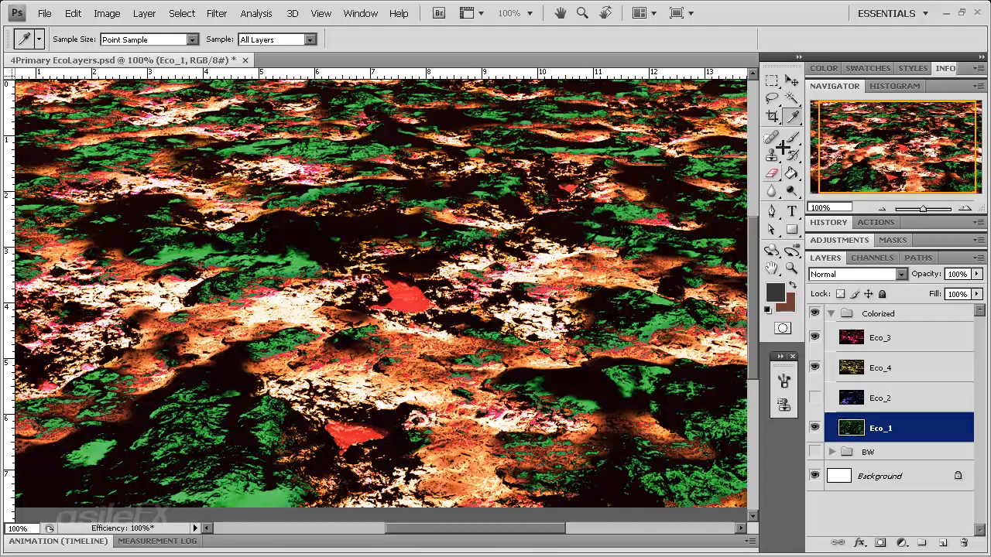
# - Toggle Eco_3 off and on once more and show the Eco_2 layer again
pyautogui.click(814, 339)
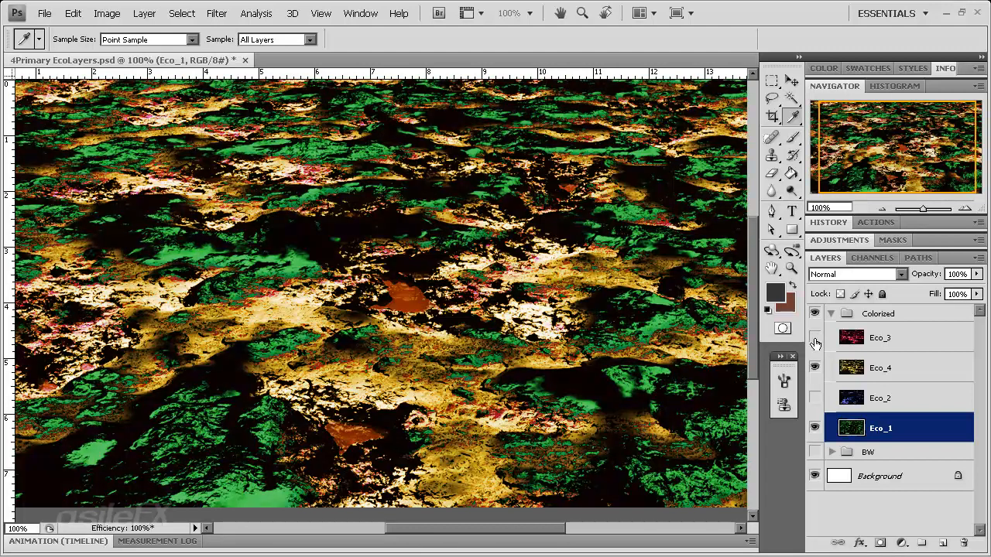
pyautogui.click(814, 341)
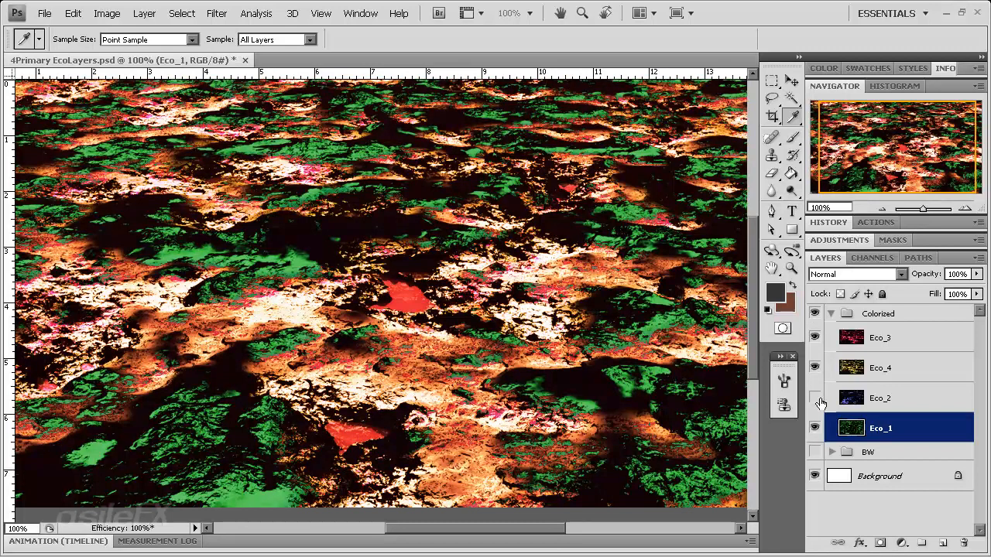
pyautogui.click(814, 398)
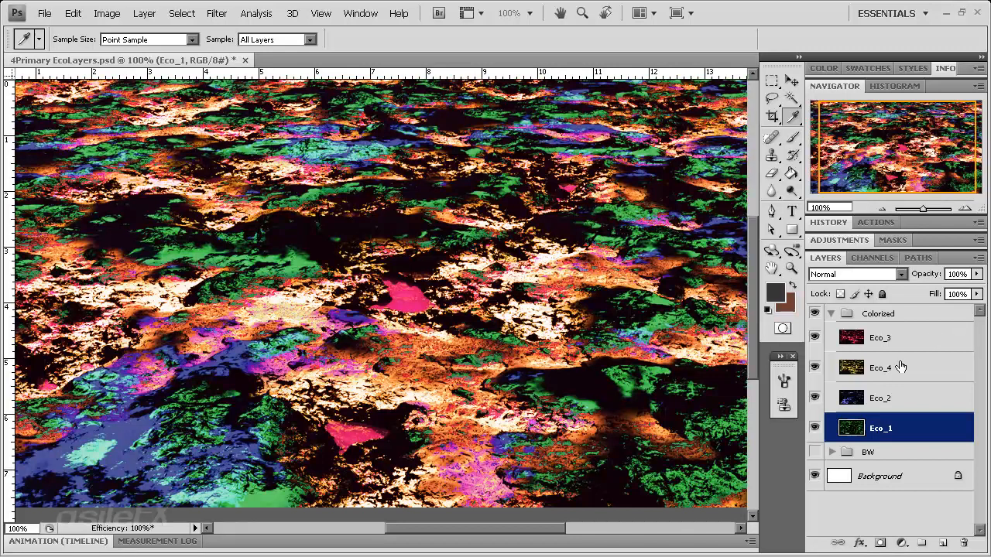
# - Hide Eco_2, Eco_4 and Eco_3 to isolate Eco_1, and restore them beginning with Eco_4
pyautogui.click(815, 396)
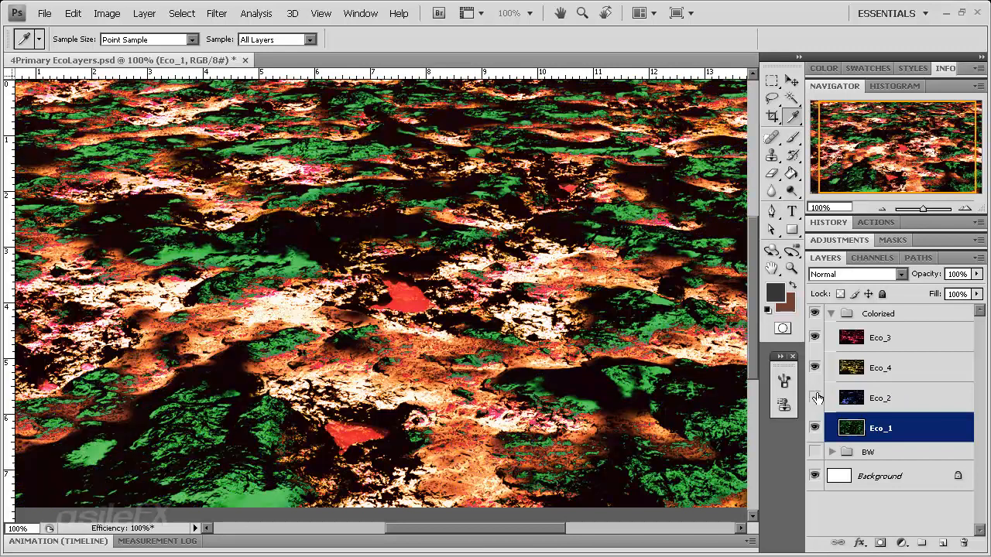
pyautogui.click(815, 369)
pyautogui.click(814, 338)
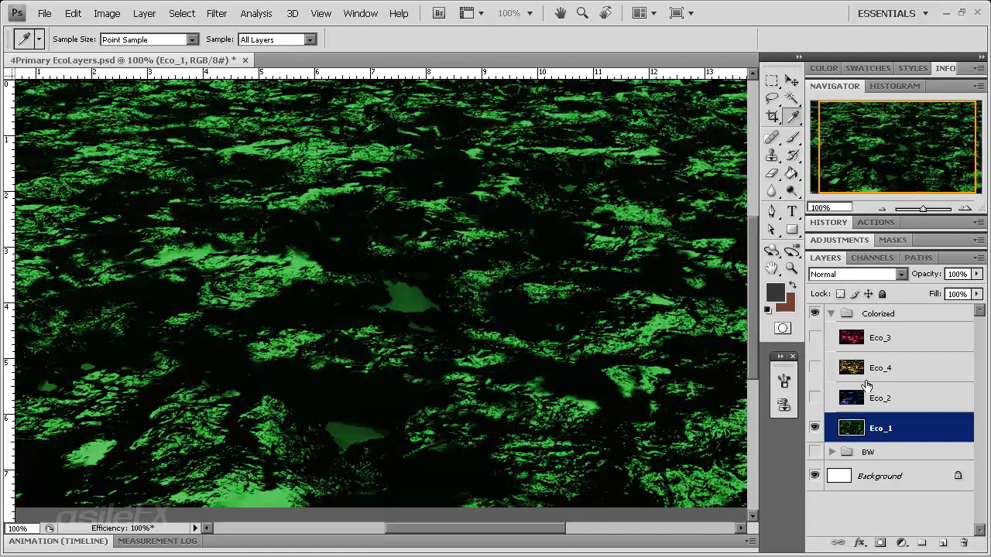
pyautogui.click(815, 368)
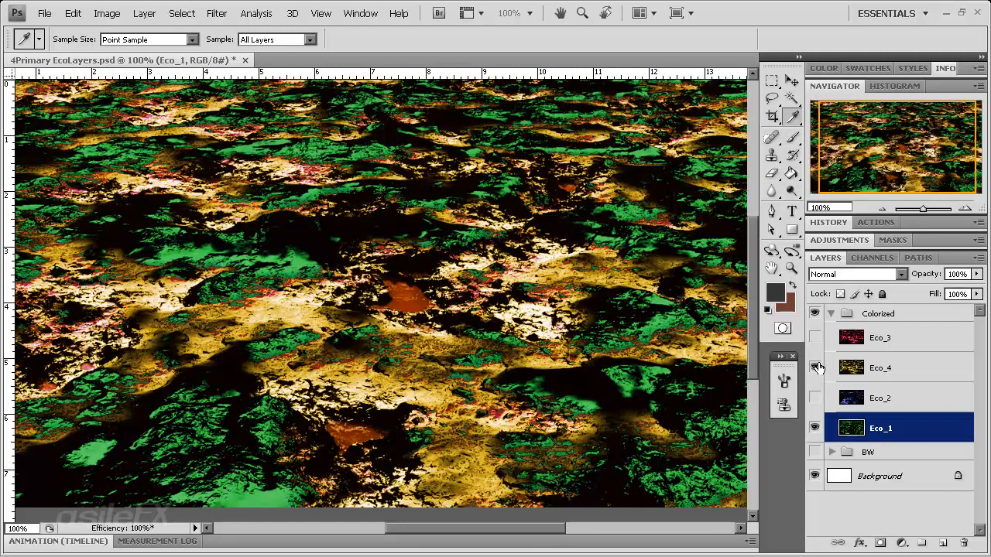
pyautogui.click(814, 397)
pyautogui.click(814, 339)
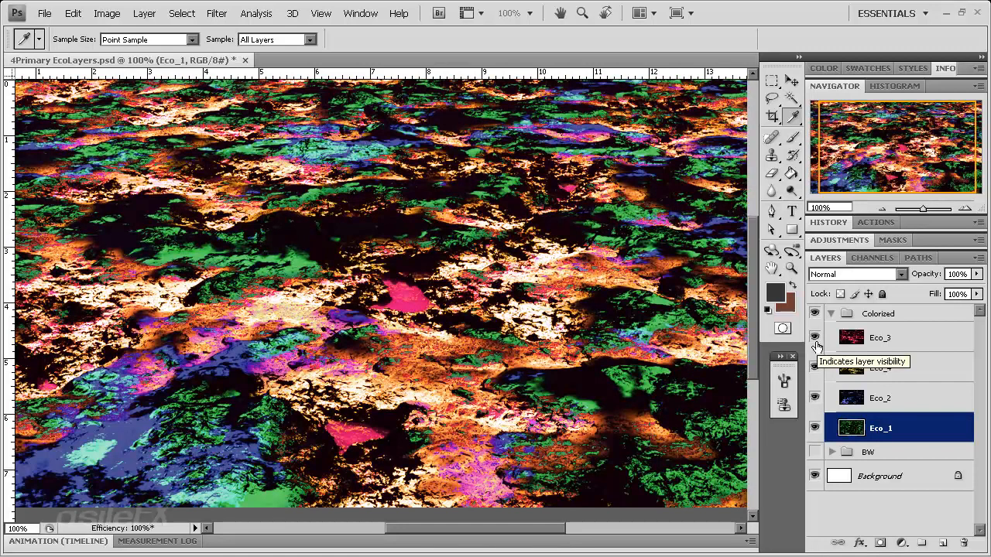
# - Hide Eco_3, Eco_4 and Eco_2 in stack order, and show them again from Eco_2 upward
pyautogui.click(814, 338)
pyautogui.click(814, 368)
pyautogui.click(814, 398)
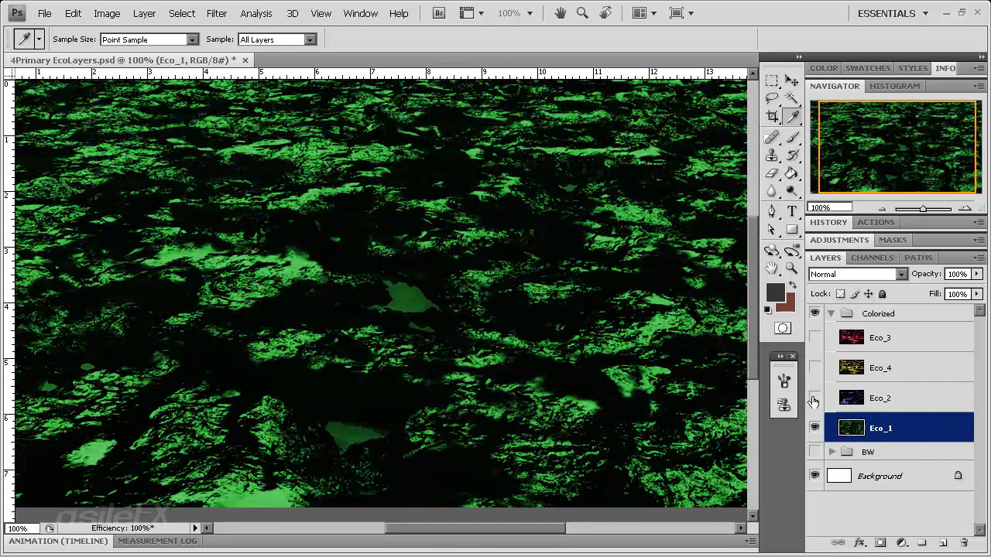
pyautogui.click(813, 398)
pyautogui.click(814, 368)
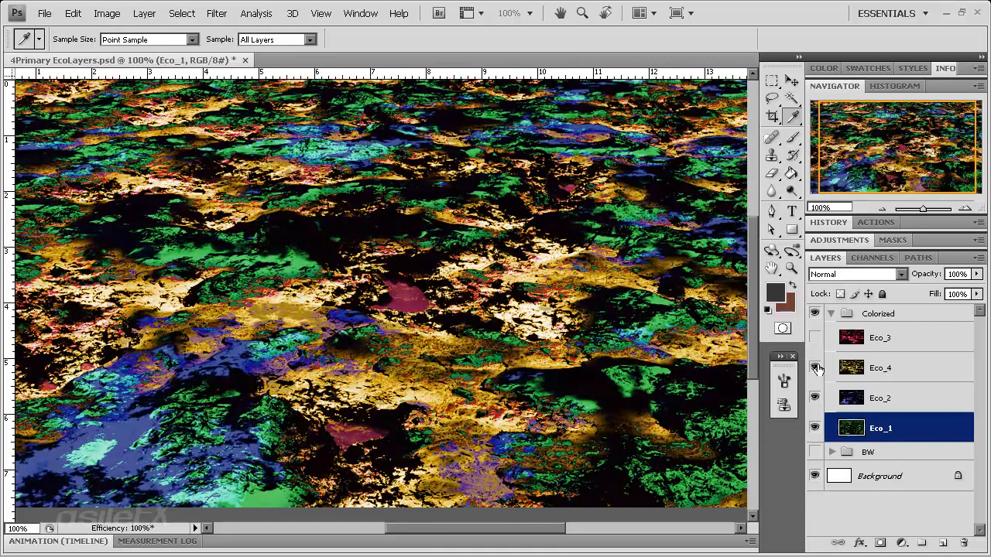
pyautogui.click(815, 339)
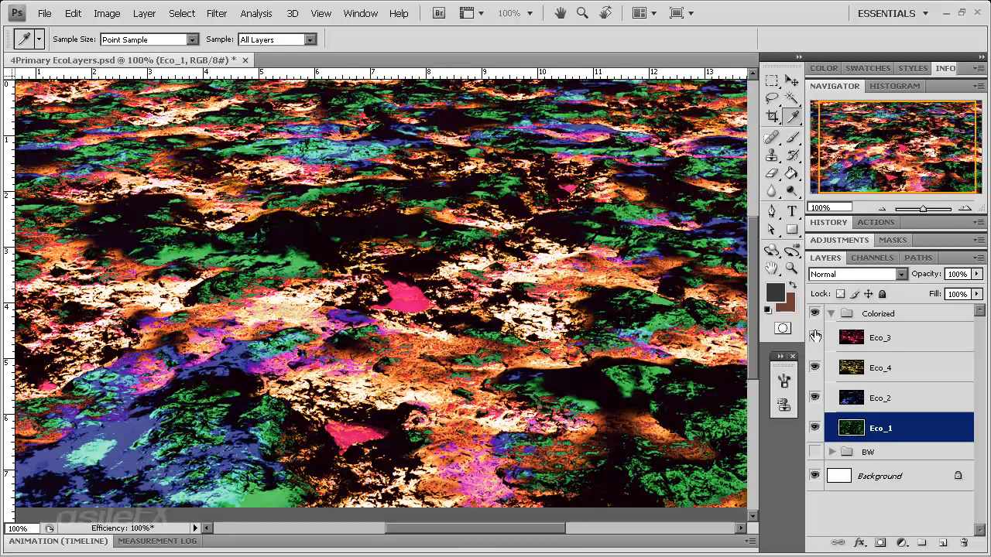
# - Hide all four Eco layers, expand the BW group and show it with only Layer 1 visible
pyautogui.moveTo(814, 336)
pyautogui.mouseDown()
pyautogui.moveTo(815, 383)
pyautogui.moveTo(844, 457)
pyautogui.mouseUp()
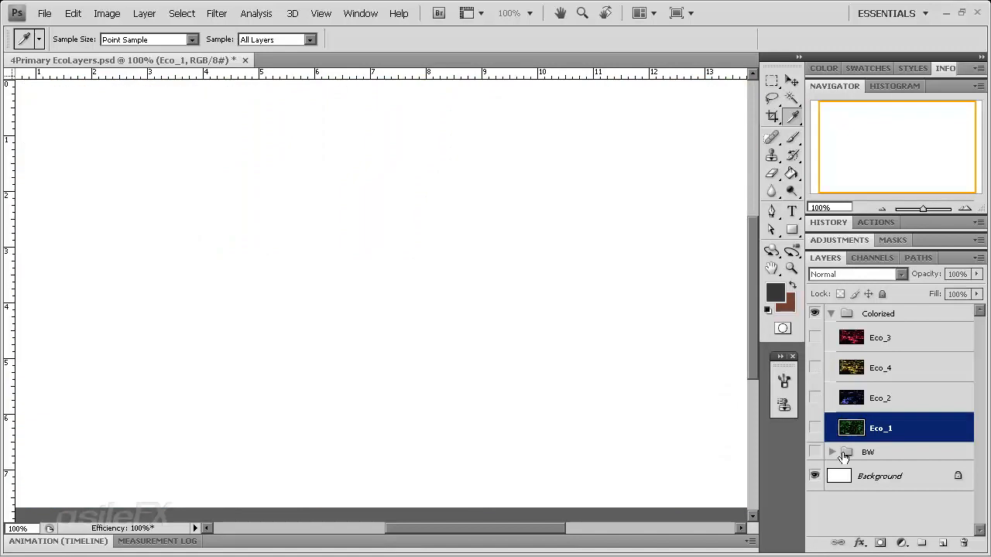
pyautogui.click(844, 455)
pyautogui.click(831, 452)
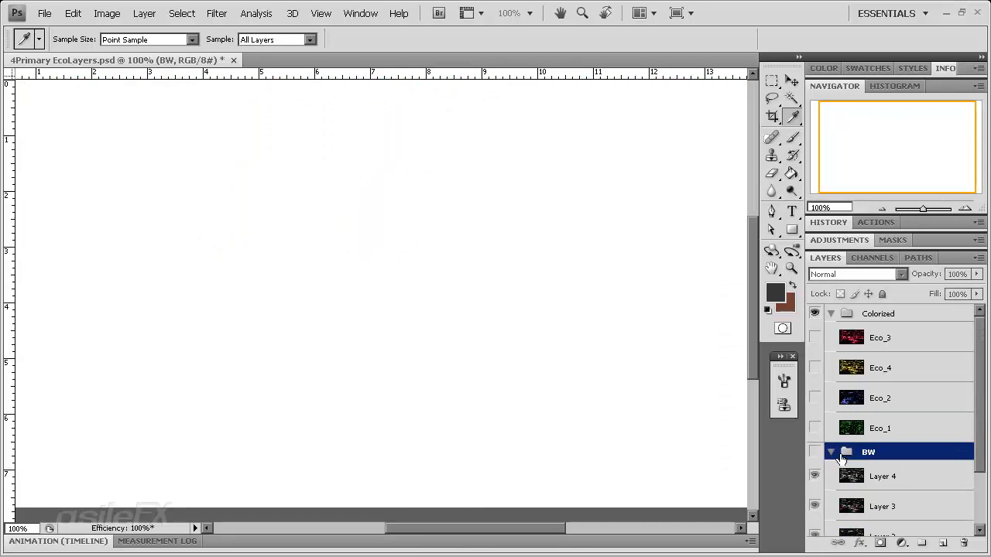
pyautogui.scroll(-2, 808, 408)
pyautogui.click(814, 377)
pyautogui.moveTo(814, 401); pyautogui.dragTo(817, 469)
pyautogui.click(814, 491)
pyautogui.click(815, 491)
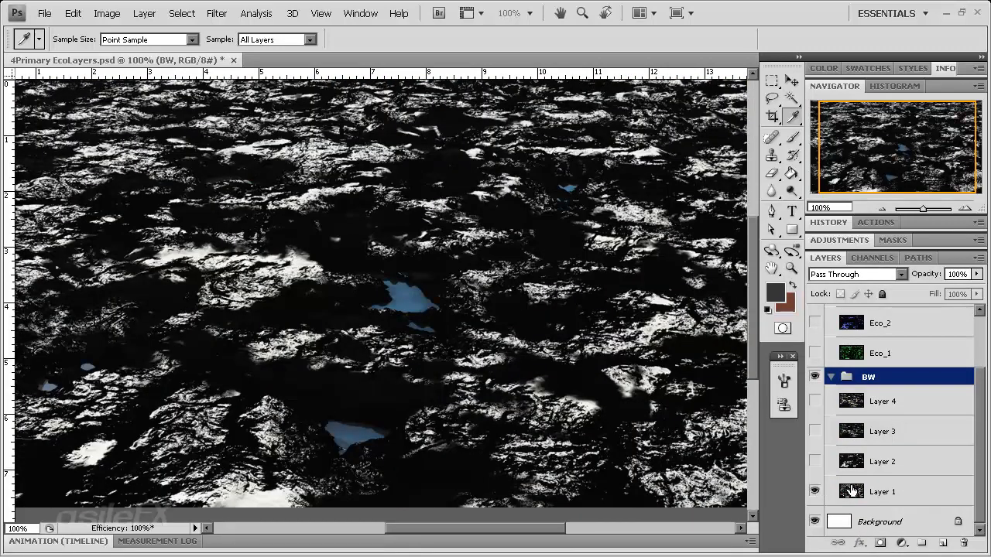
# - Try colorizing Layer 1 of the BW group with Hue/Saturation, adjusting saturation and hue, and discard the adjustment
pyautogui.click(909, 496)
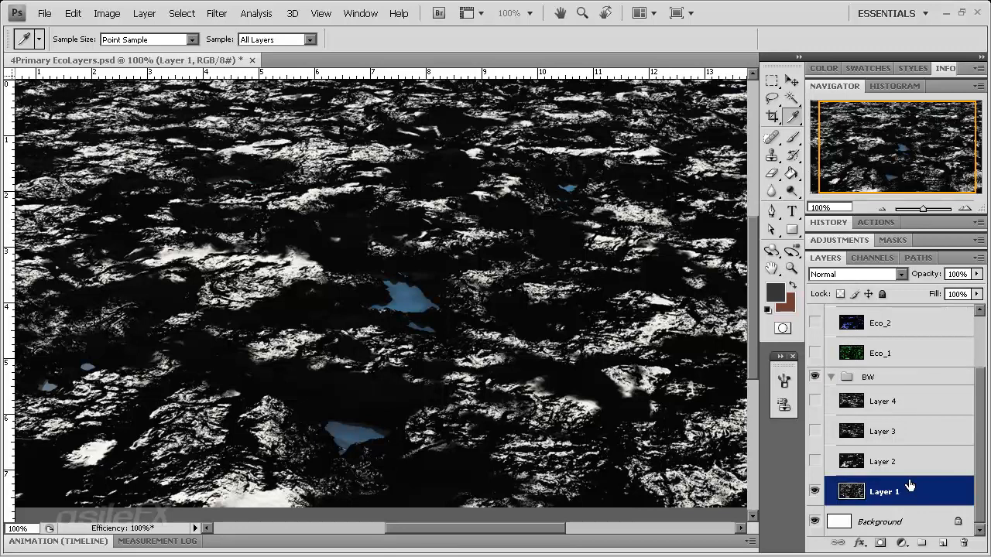
pyautogui.hotkey('ctrl', 'u')
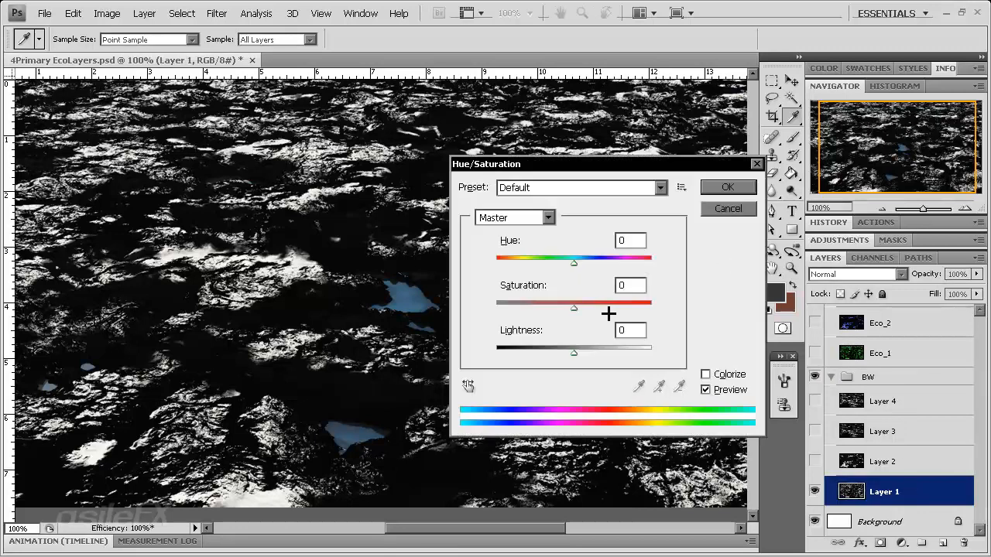
pyautogui.click(706, 374)
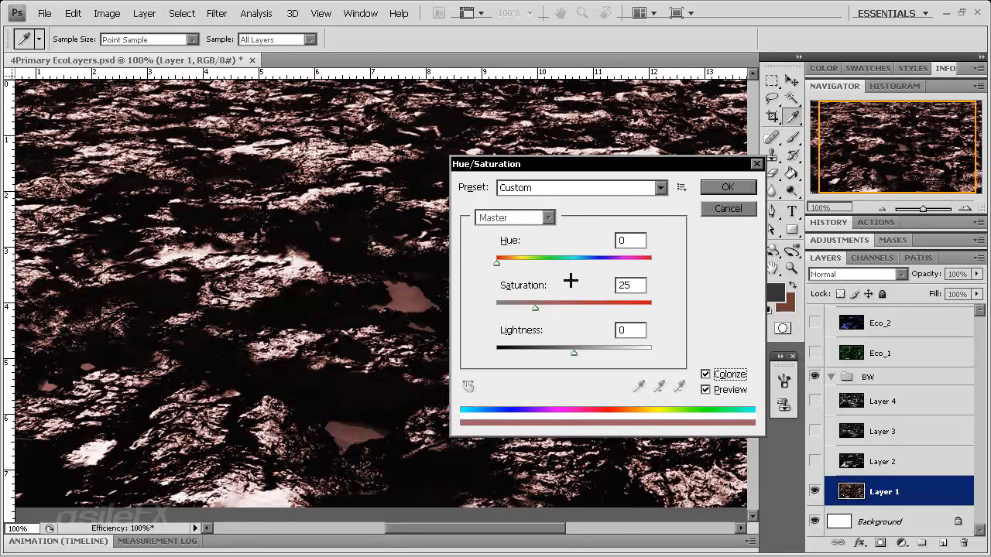
pyautogui.moveTo(561, 307); pyautogui.dragTo(594, 304)
pyautogui.moveTo(531, 260); pyautogui.dragTo(605, 261)
pyautogui.click(727, 208)
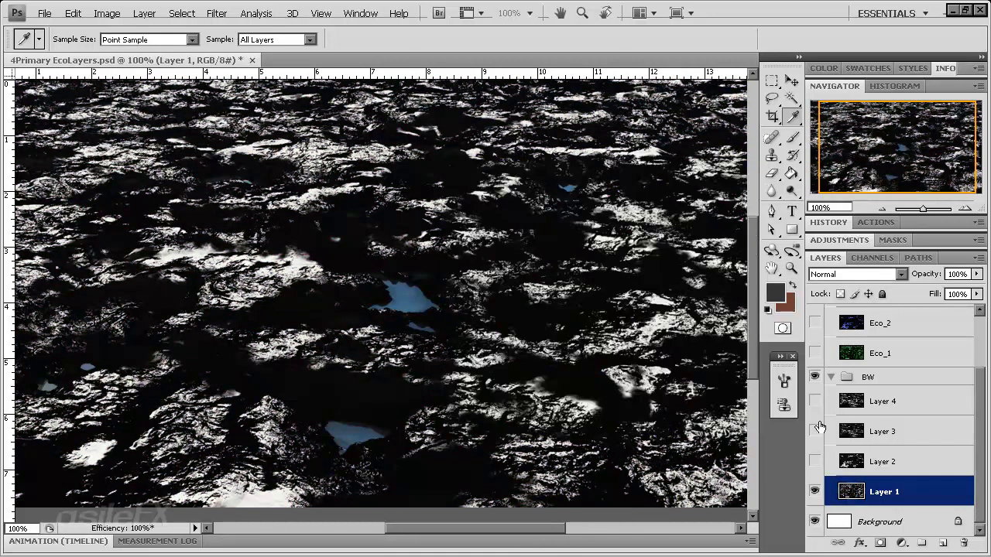
# - Hide Layer 1, collapse and hide the BW group, and make all four Eco layers of the Colorized group visible
pyautogui.click(814, 491)
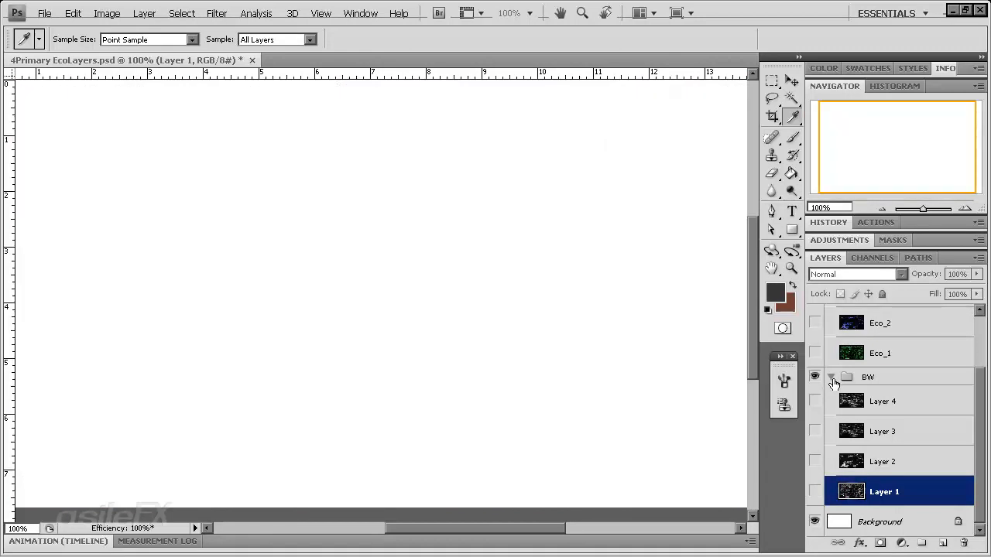
pyautogui.click(831, 377)
pyautogui.click(814, 452)
pyautogui.click(815, 428)
pyautogui.click(814, 398)
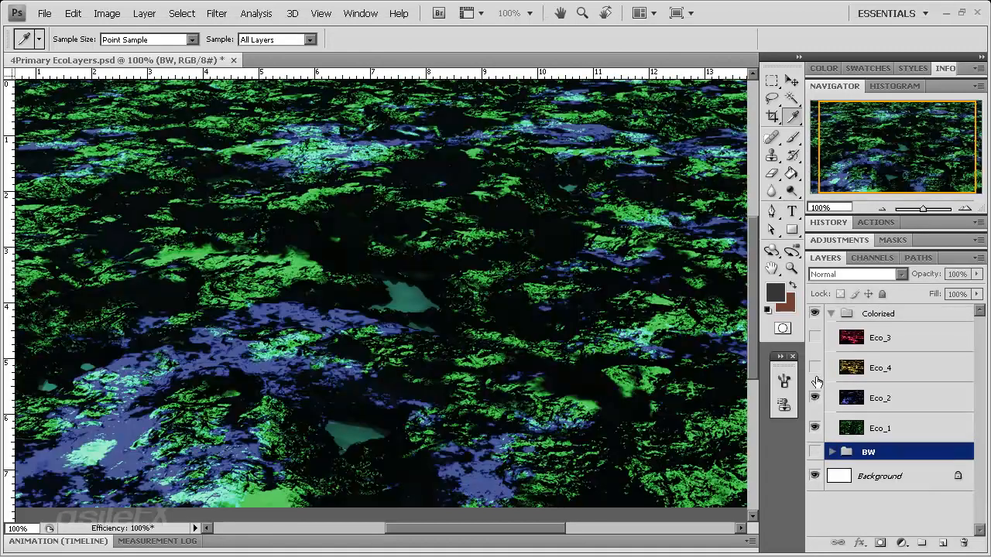
pyautogui.click(816, 372)
pyautogui.click(815, 338)
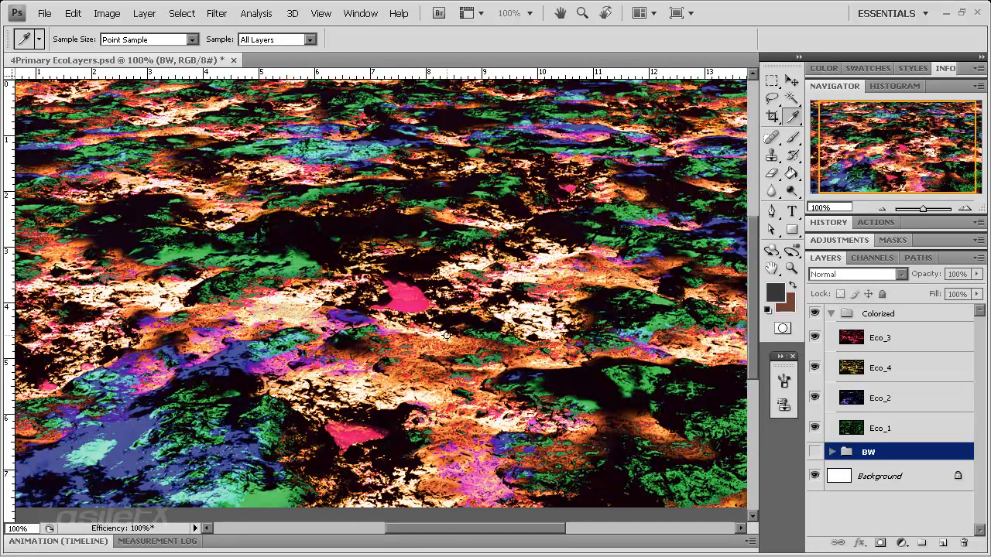
pyautogui.click(815, 337)
pyautogui.click(816, 338)
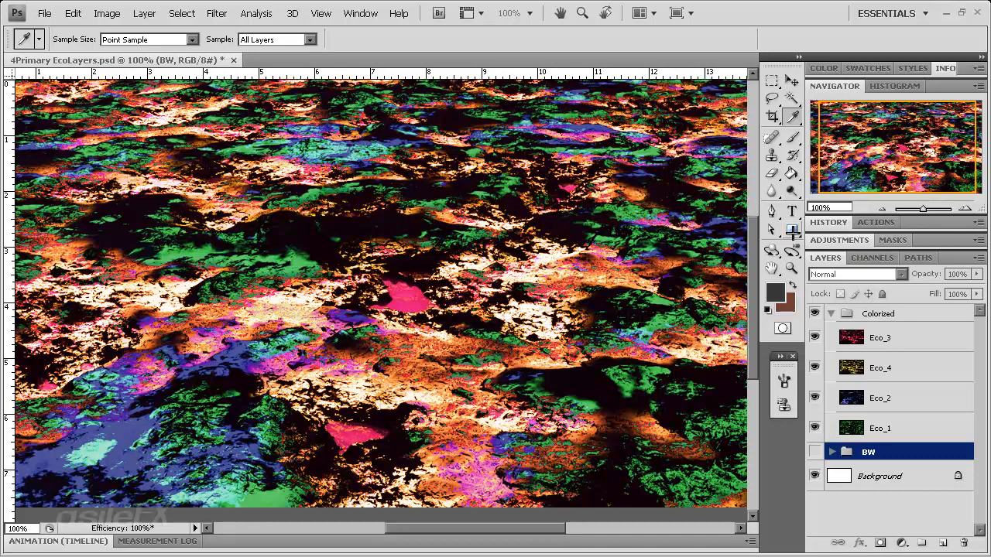
# - Draw a crop frame over the middle of the colorized landscape, shrink it side by side to a small region, and cancel the crop
pyautogui.click(772, 117)
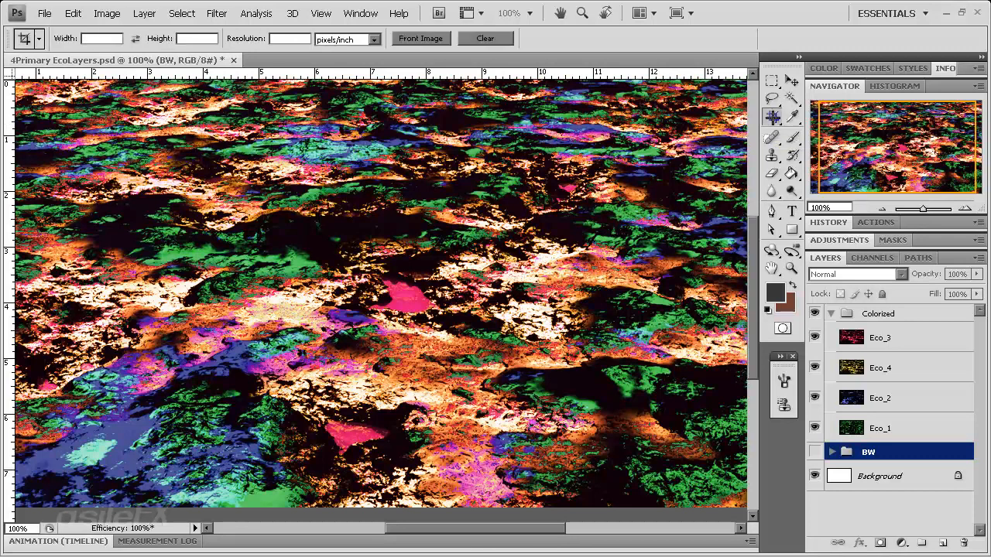
pyautogui.moveTo(115, 198); pyautogui.dragTo(489, 443)
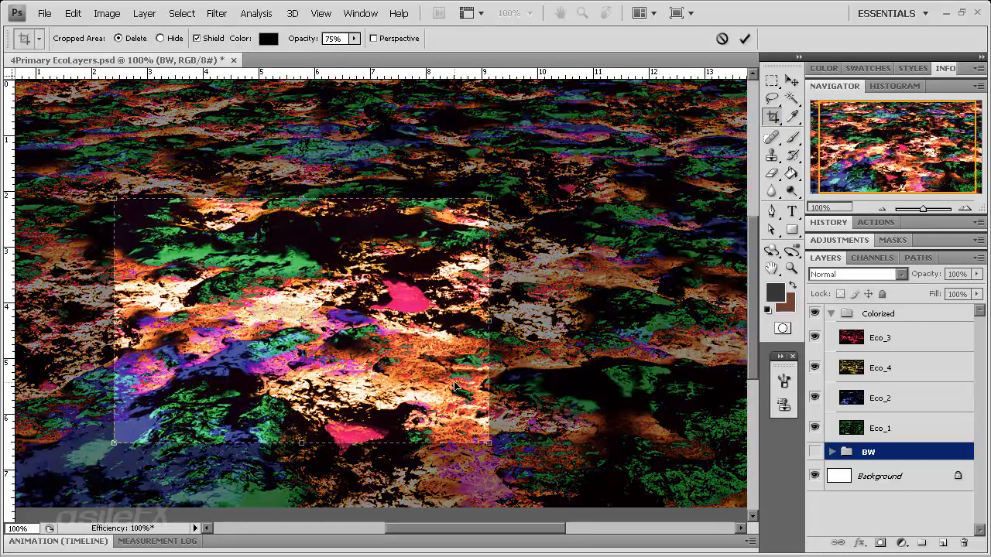
pyautogui.moveTo(493, 320); pyautogui.dragTo(413, 319)
pyautogui.moveTo(116, 323); pyautogui.dragTo(139, 323)
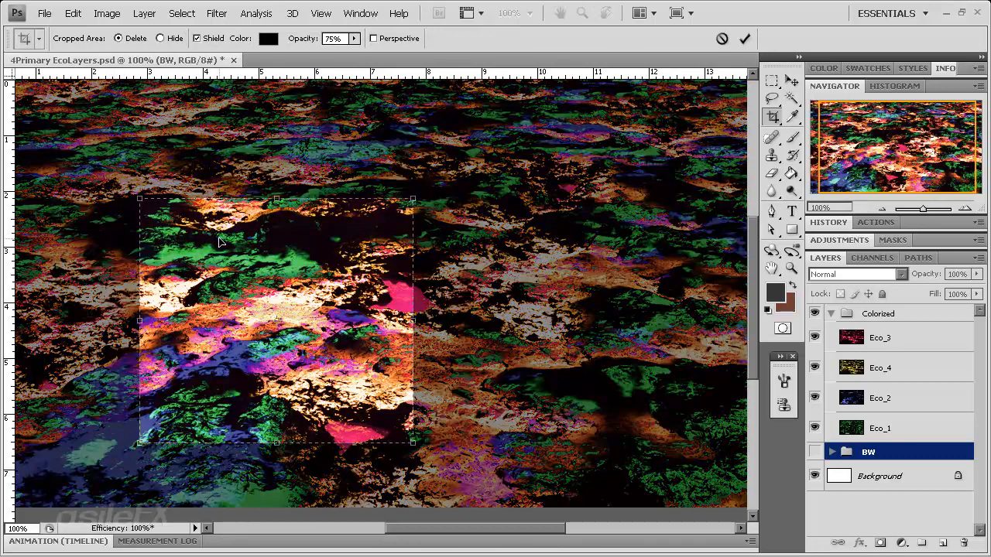
pyautogui.moveTo(277, 199); pyautogui.dragTo(276, 251)
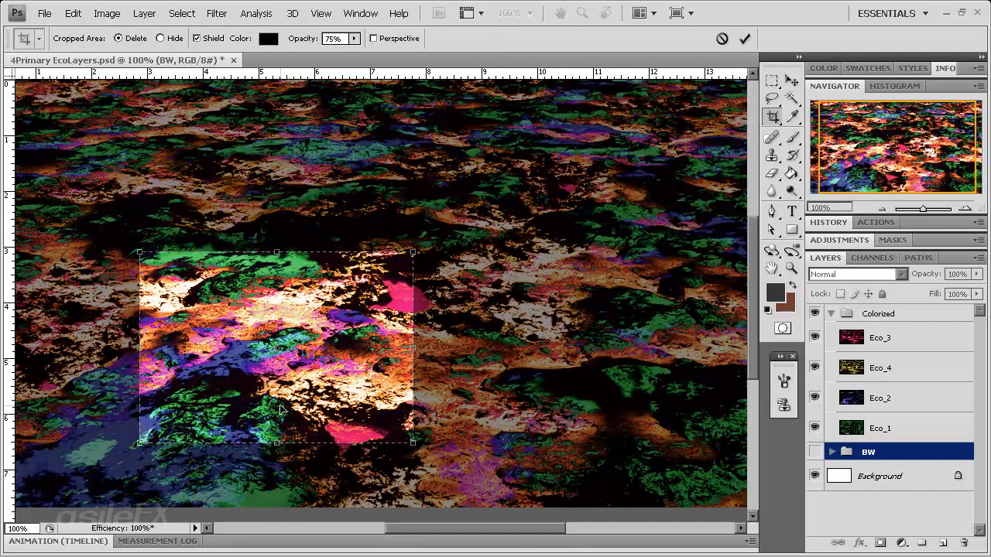
pyautogui.moveTo(276, 442); pyautogui.dragTo(277, 407)
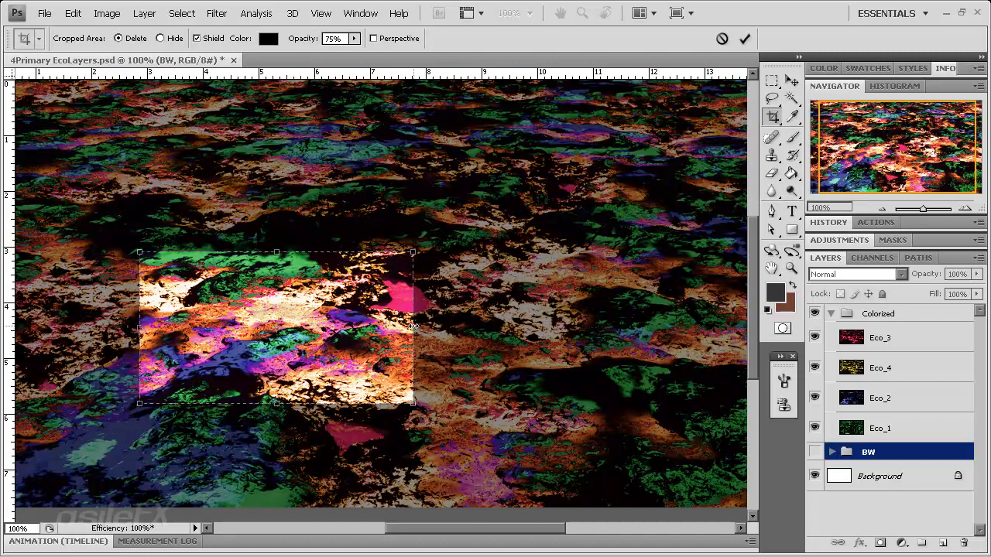
pyautogui.moveTo(415, 327)
pyautogui.mouseDown()
pyautogui.moveTo(438, 331)
pyautogui.moveTo(399, 335)
pyautogui.mouseUp()
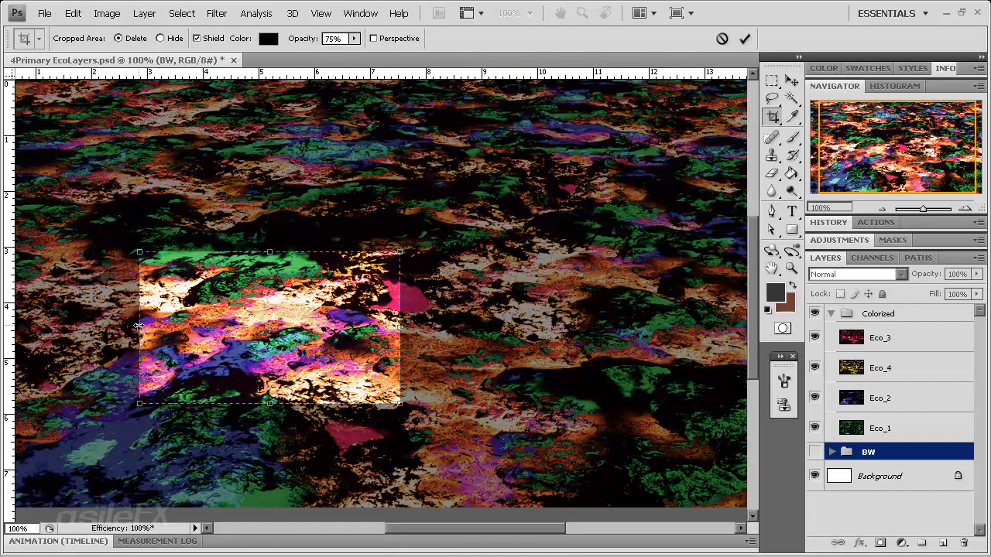
pyautogui.moveTo(139, 326); pyautogui.dragTo(216, 326)
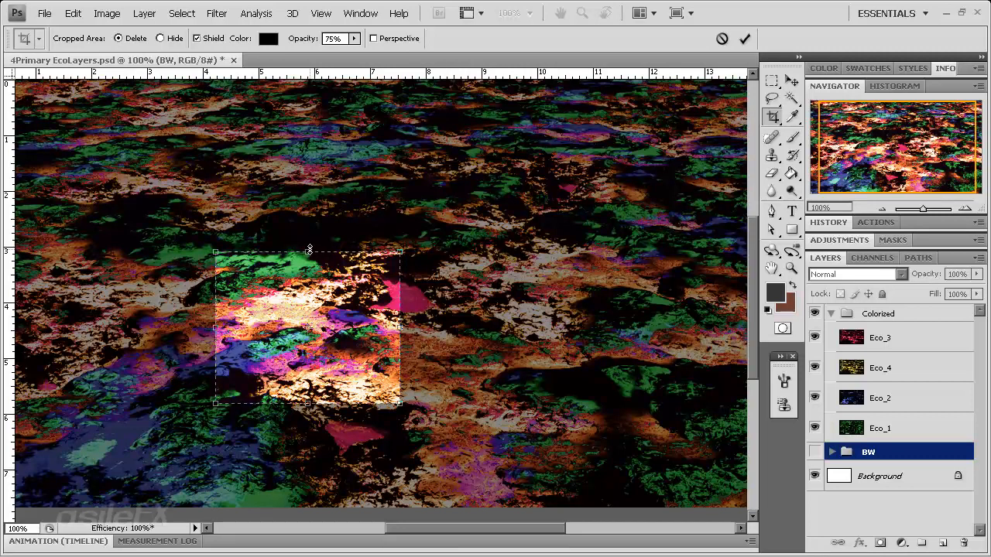
pyautogui.moveTo(310, 250); pyautogui.dragTo(310, 315)
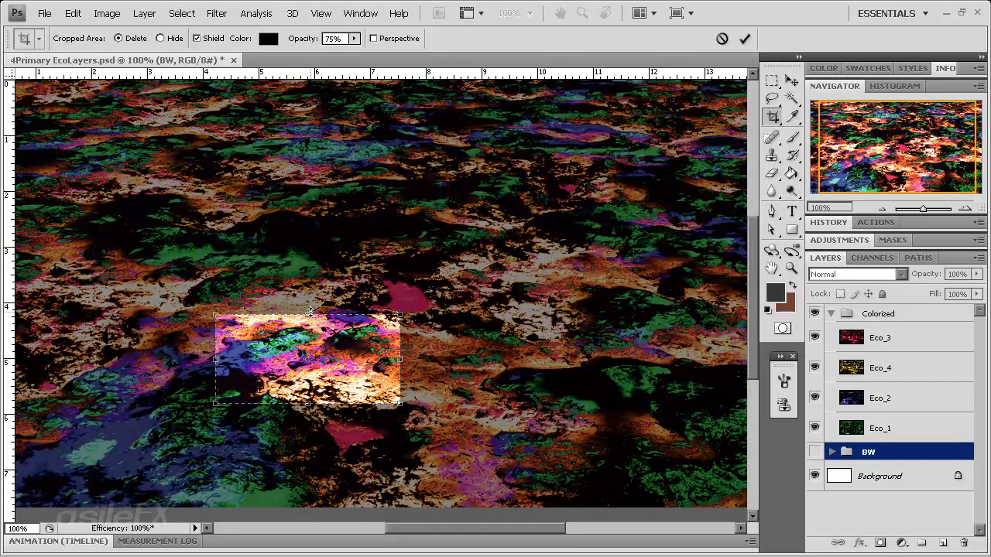
pyautogui.moveTo(221, 360); pyautogui.dragTo(231, 359)
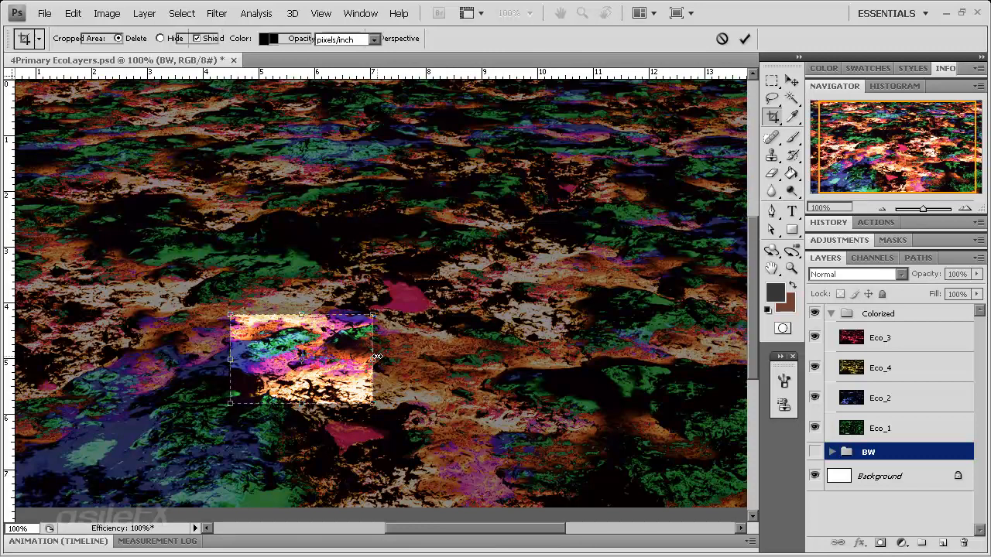
pyautogui.press('Escape')
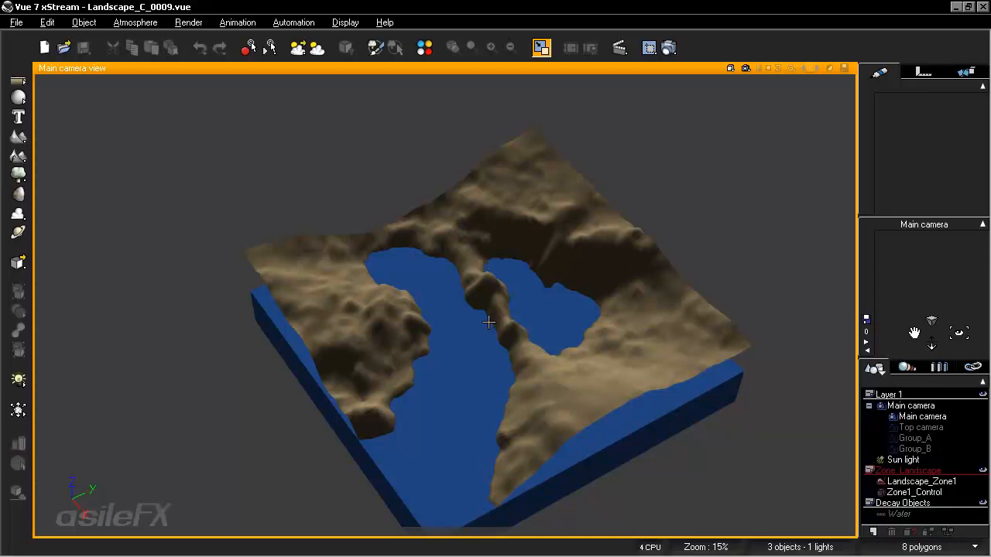
# - In Vue 7 xStream's Landscape_C_0009 scene, select the Zone1_Control cube and move it to a different area of the landscape
pyautogui.scroll(-4, 489, 323)
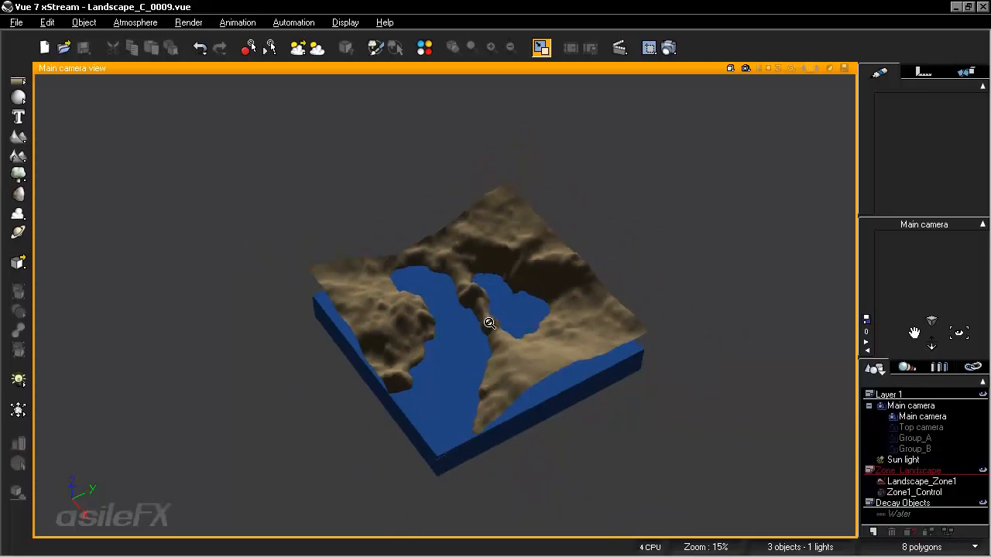
pyautogui.scroll(-3, 490, 322)
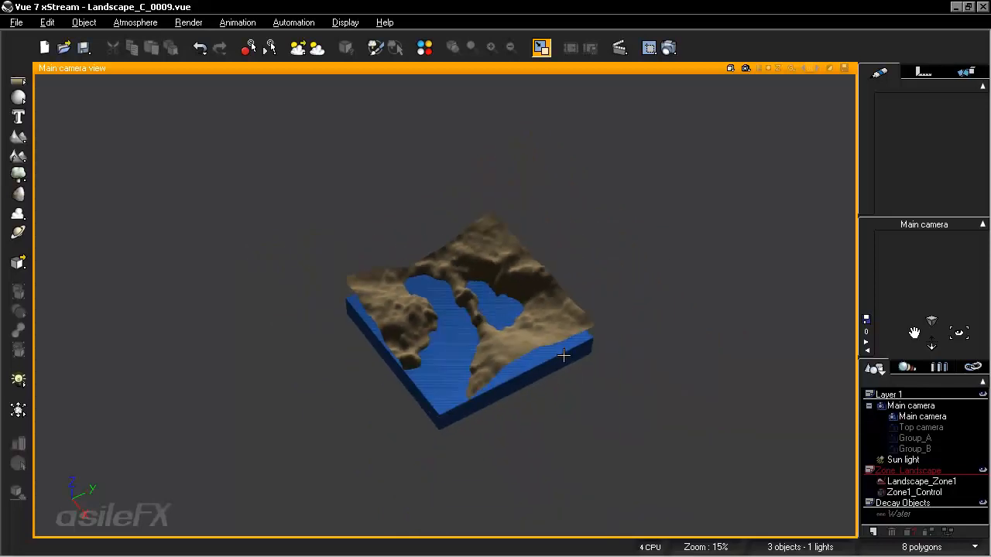
pyautogui.click(915, 493)
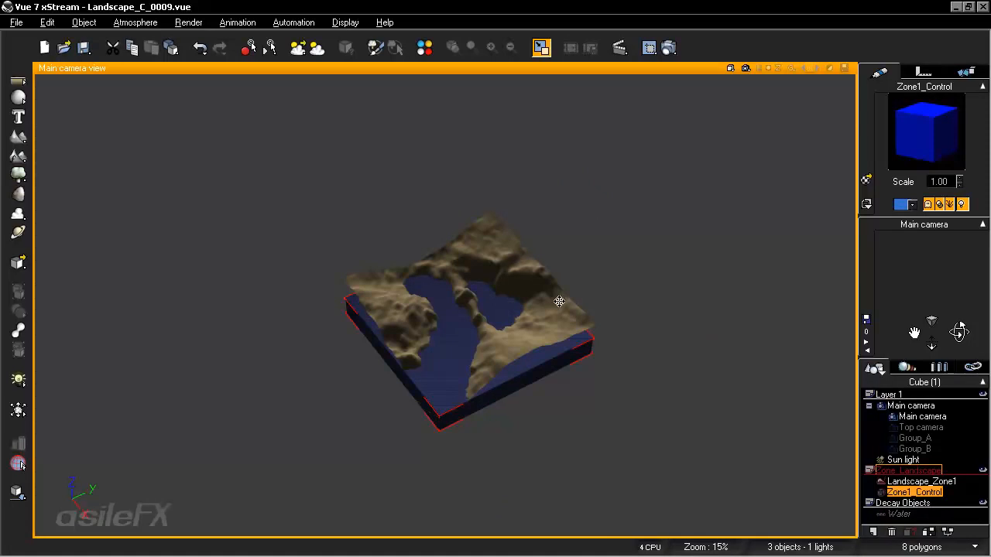
pyautogui.moveTo(641, 390); pyautogui.dragTo(629, 390, button='right')
pyautogui.click(632, 387)
pyautogui.click(915, 492)
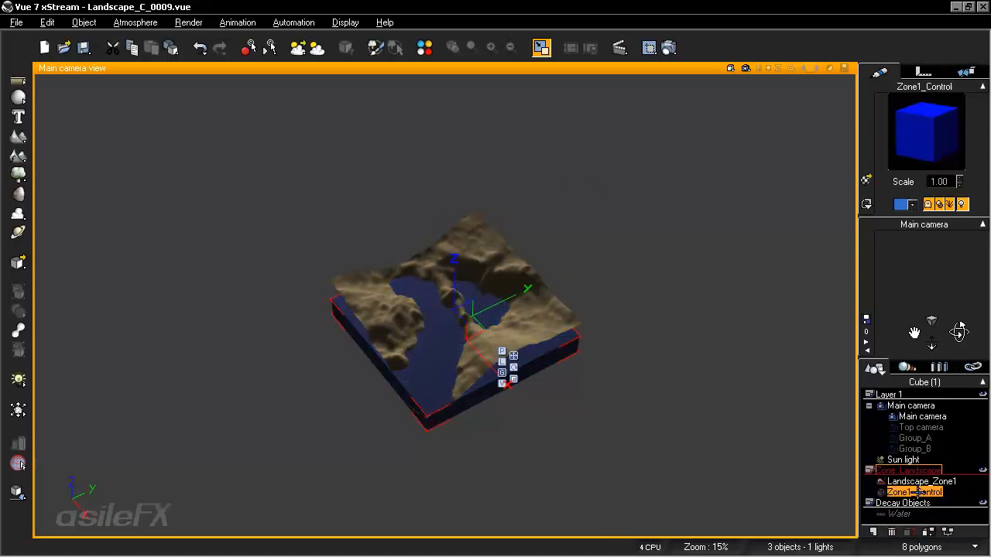
pyautogui.moveTo(507, 300); pyautogui.dragTo(266, 413)
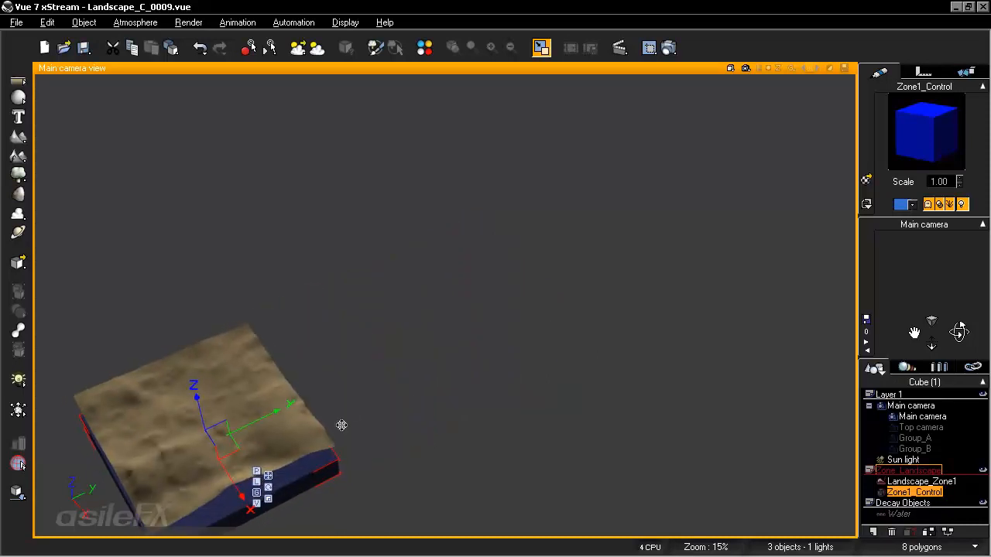
pyautogui.moveTo(341, 425); pyautogui.dragTo(475, 363, button='right')
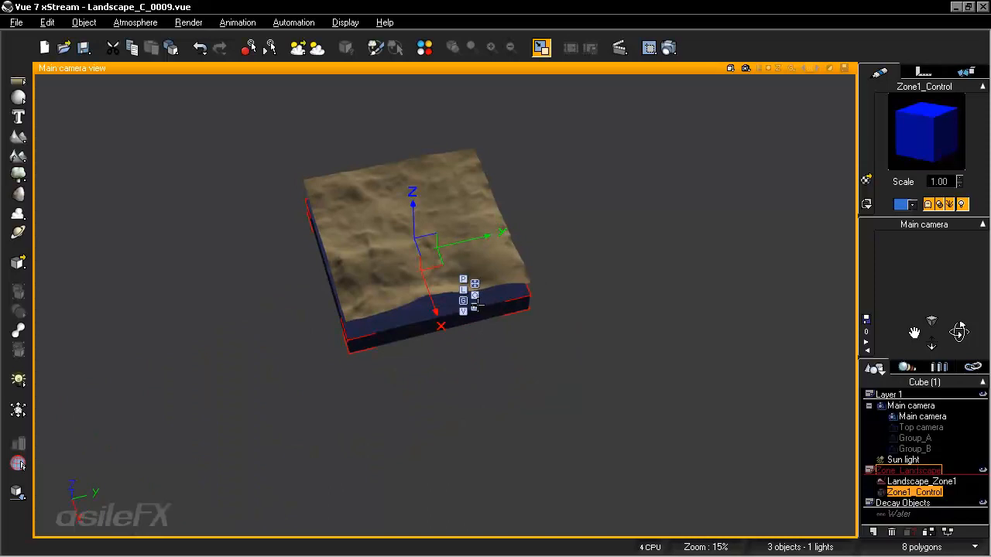
# - Enlarge the Zone1_Control cube uniformly and shift it along its X and Y axes
pyautogui.moveTo(408, 259); pyautogui.dragTo(442, 199)
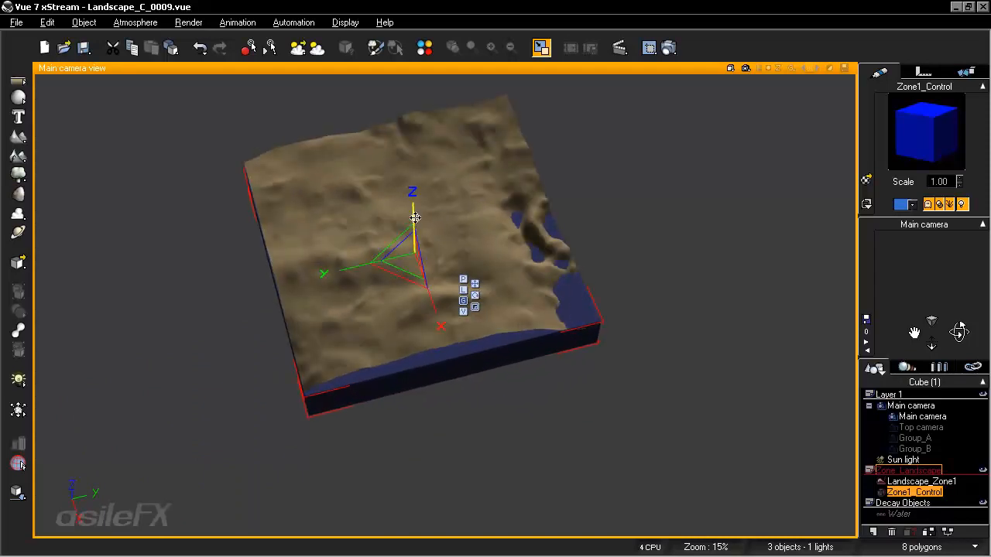
pyautogui.click(474, 284)
pyautogui.moveTo(423, 283); pyautogui.dragTo(442, 360)
pyautogui.moveTo(484, 306)
pyautogui.mouseDown()
pyautogui.moveTo(390, 321)
pyautogui.moveTo(446, 319)
pyautogui.moveTo(335, 364)
pyautogui.moveTo(551, 302)
pyautogui.moveTo(566, 285)
pyautogui.moveTo(487, 299)
pyautogui.moveTo(449, 323)
pyautogui.moveTo(479, 312)
pyautogui.mouseUp()
pyautogui.moveTo(445, 379); pyautogui.dragTo(433, 326)
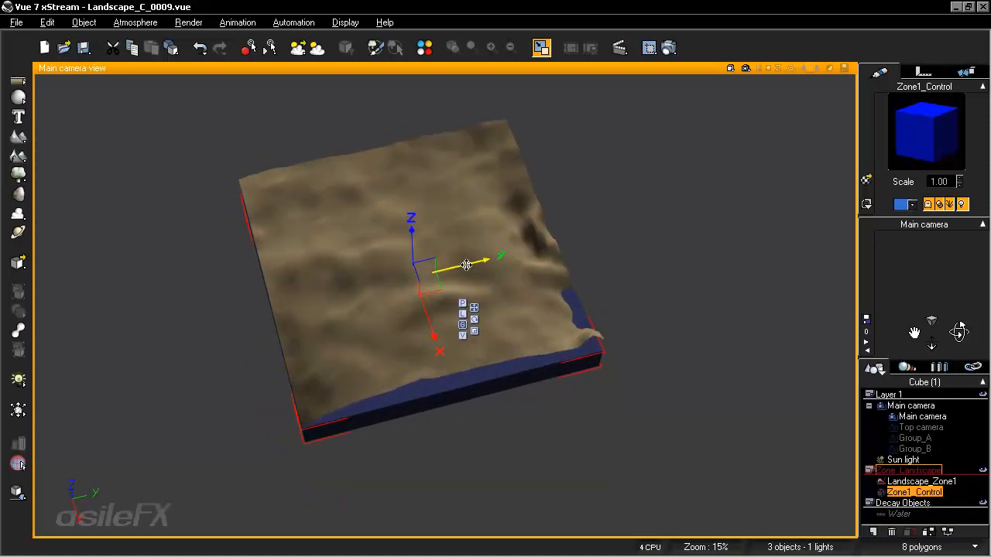
pyautogui.moveTo(466, 265); pyautogui.dragTo(448, 269)
# - Scale the Zone1_Control cube down uniformly so that it covers a smaller landscape zone
pyautogui.click(458, 334)
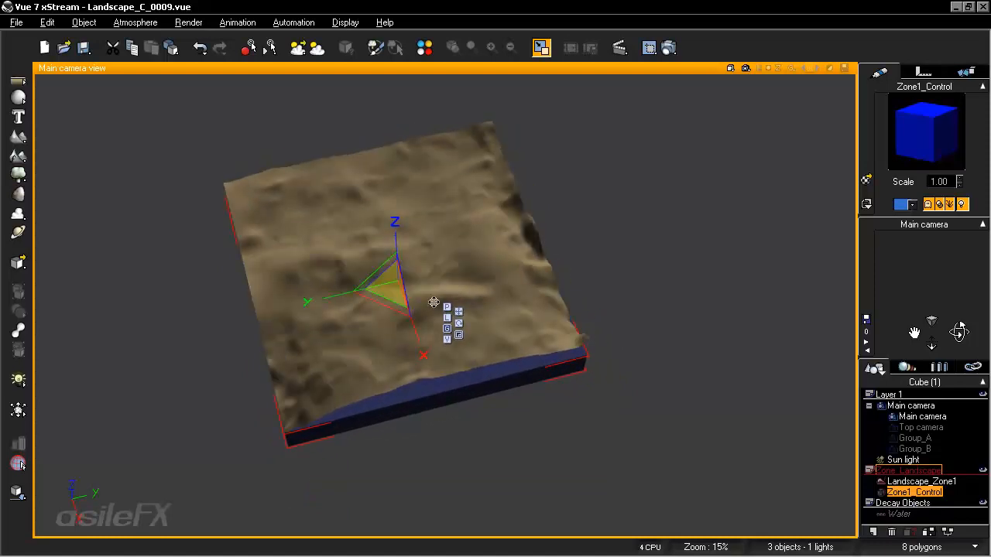
pyautogui.moveTo(392, 284); pyautogui.dragTo(358, 334)
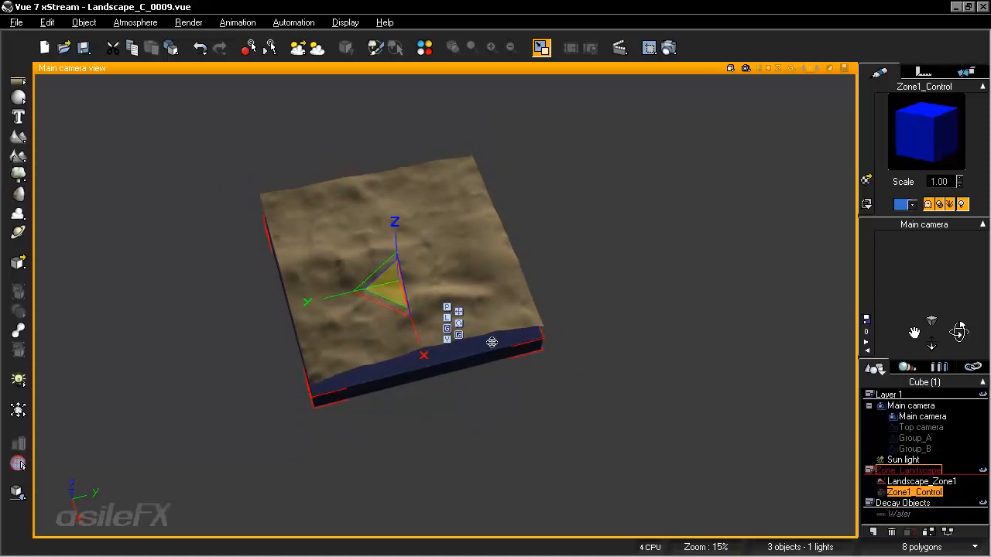
pyautogui.moveTo(329, 289); pyautogui.dragTo(356, 297, button='middle')
pyautogui.scroll(2, 385, 295)
pyautogui.scroll(5, 385, 294)
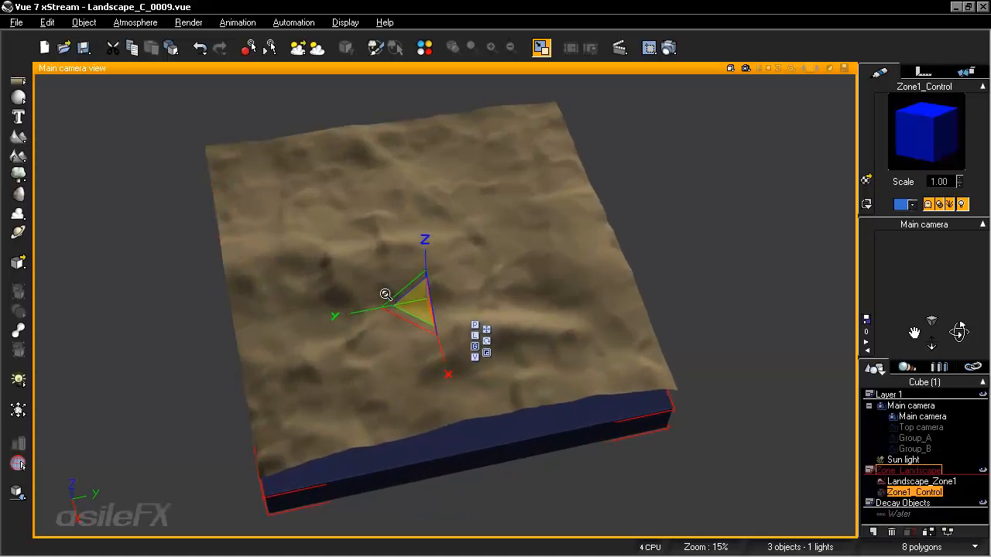
pyautogui.scroll(3, 385, 294)
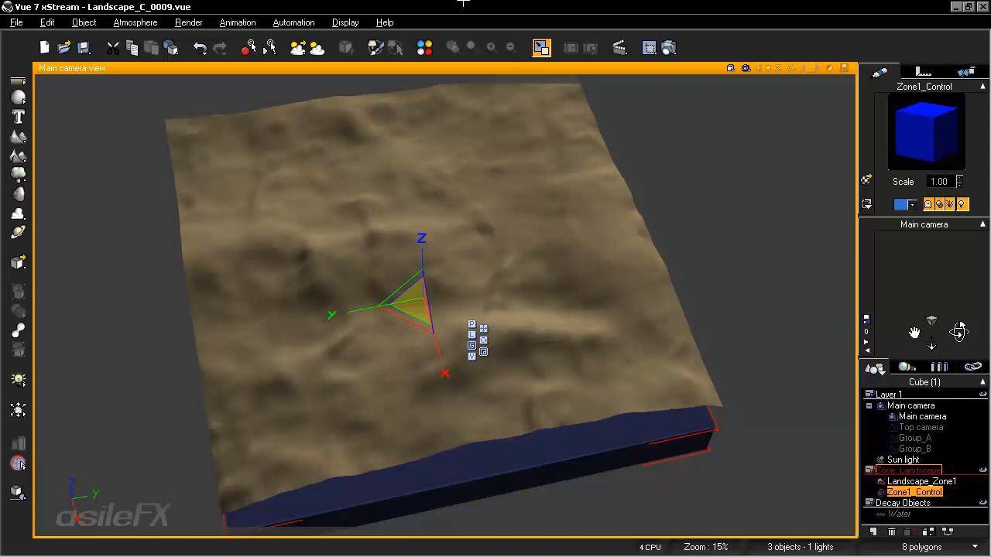
# - Save the scene under the new name Landscape_C_0010 in the Group_C_Ecosystem_Zones folder
pyautogui.click(16, 23)
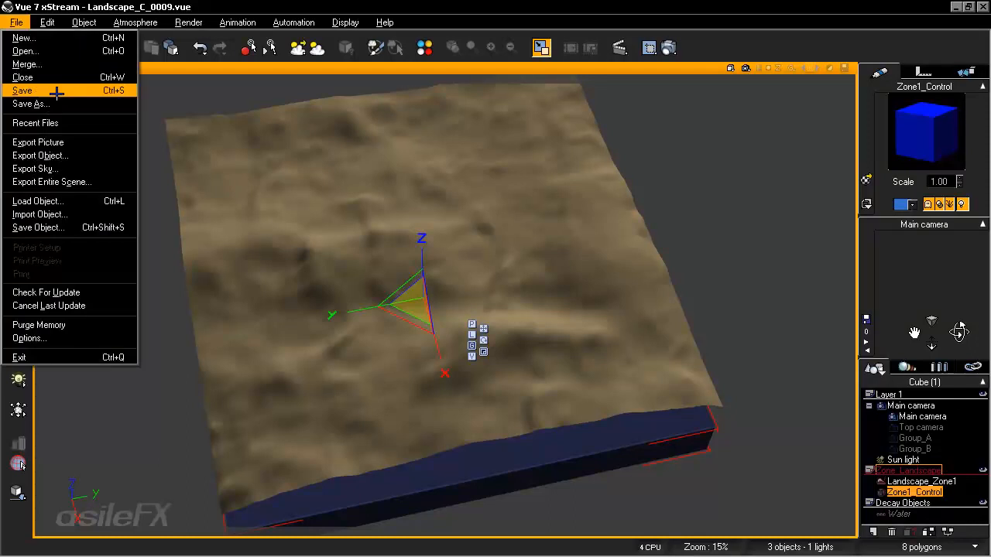
pyautogui.click(31, 103)
pyautogui.click(240, 262)
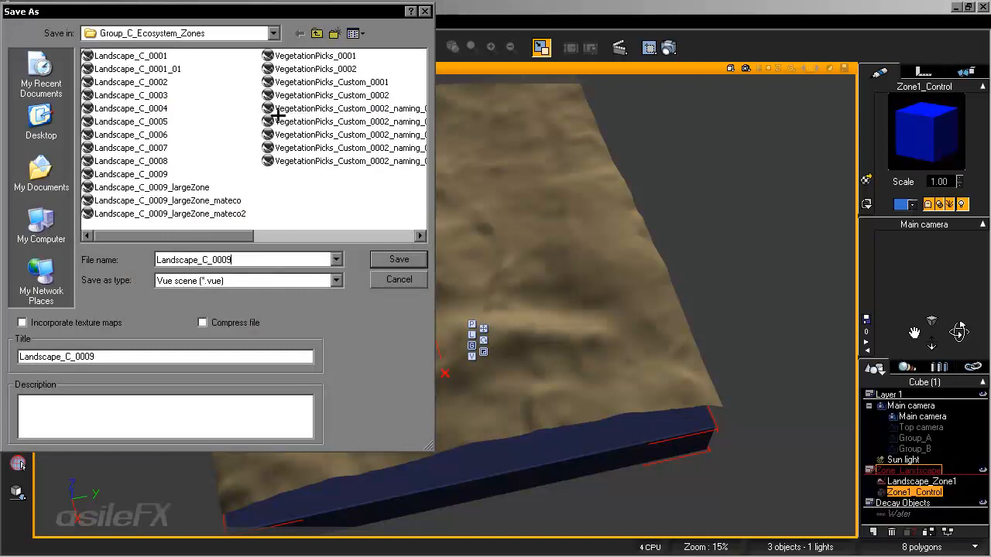
pyautogui.press('BackSpace')
pyautogui.write('1010')
pyautogui.moveTo(204, 236)
pyautogui.mouseDown()
pyautogui.moveTo(330, 236)
pyautogui.moveTo(186, 237)
pyautogui.mouseUp()
pyautogui.moveTo(230, 236); pyautogui.dragTo(332, 217)
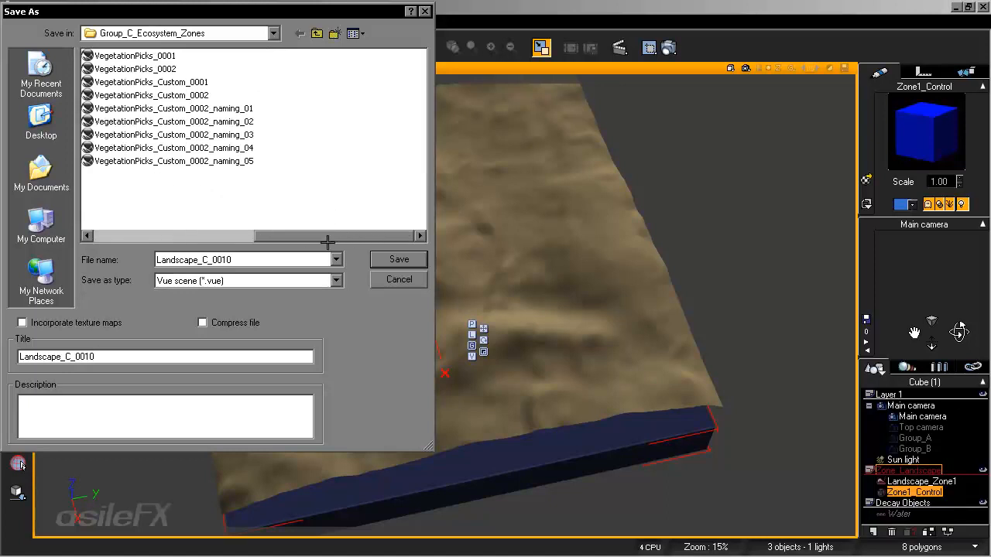
pyautogui.moveTo(340, 236); pyautogui.dragTo(184, 238)
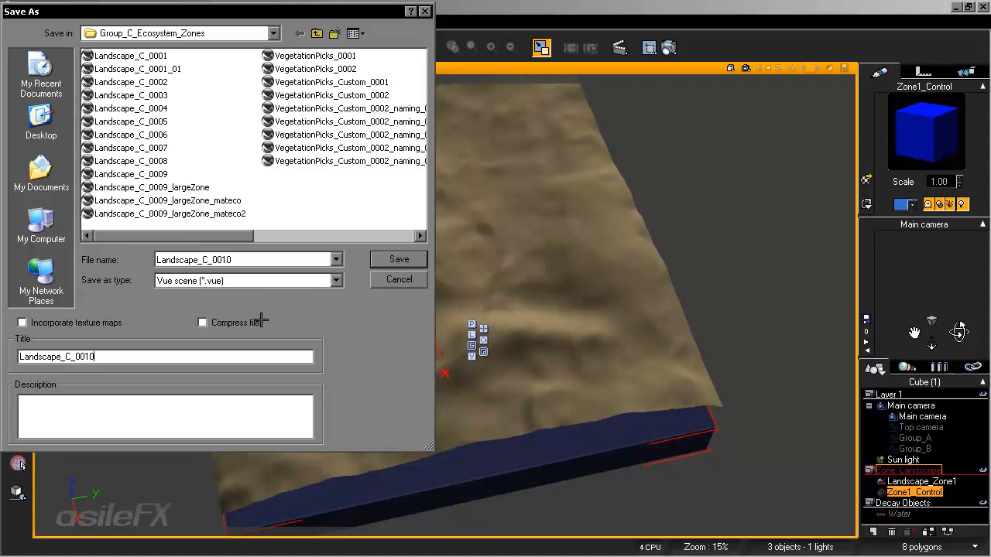
pyautogui.click(399, 260)
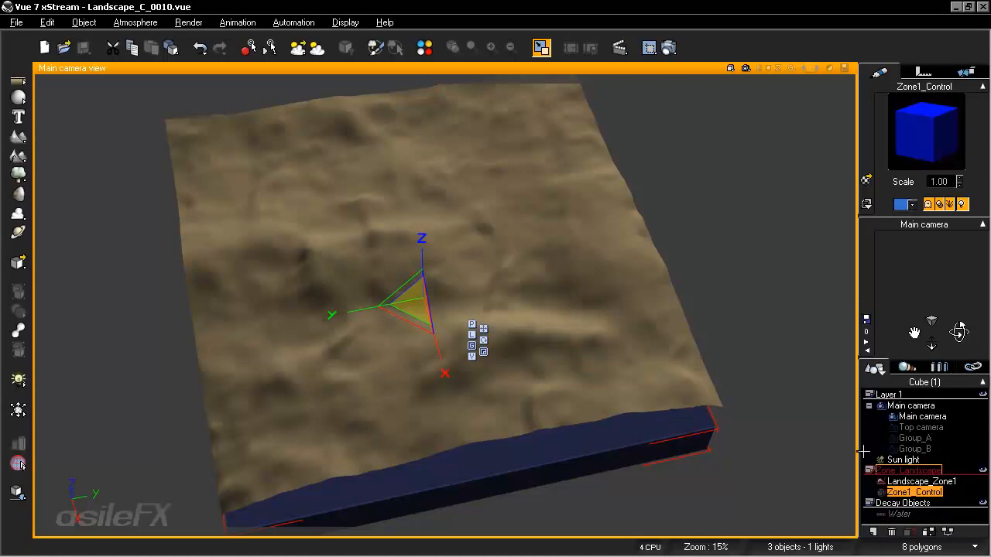
# - Open the material of the Landscape_Zone1 terrain for editing and place its editor clear of the terrain
pyautogui.click(919, 480)
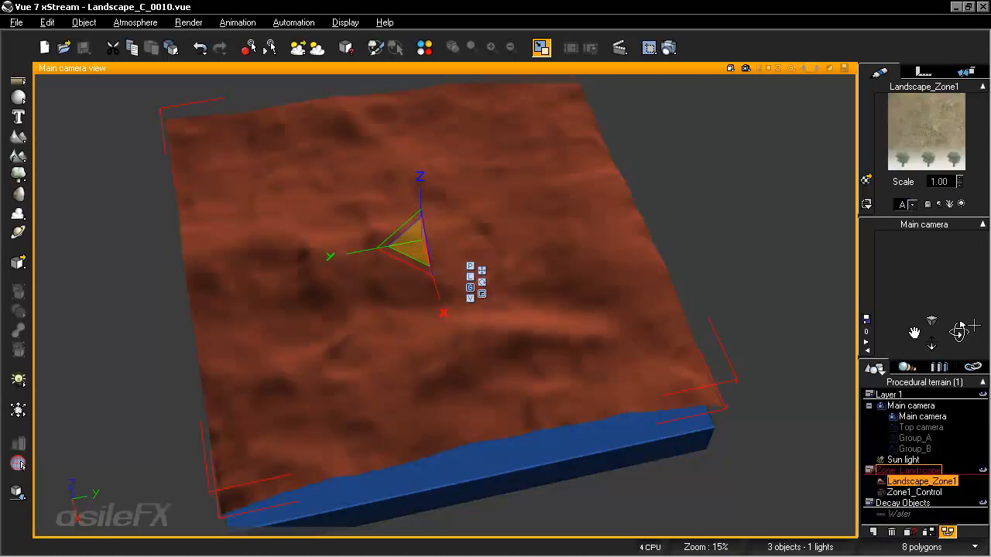
pyautogui.click(983, 225)
pyautogui.rightClick(932, 111)
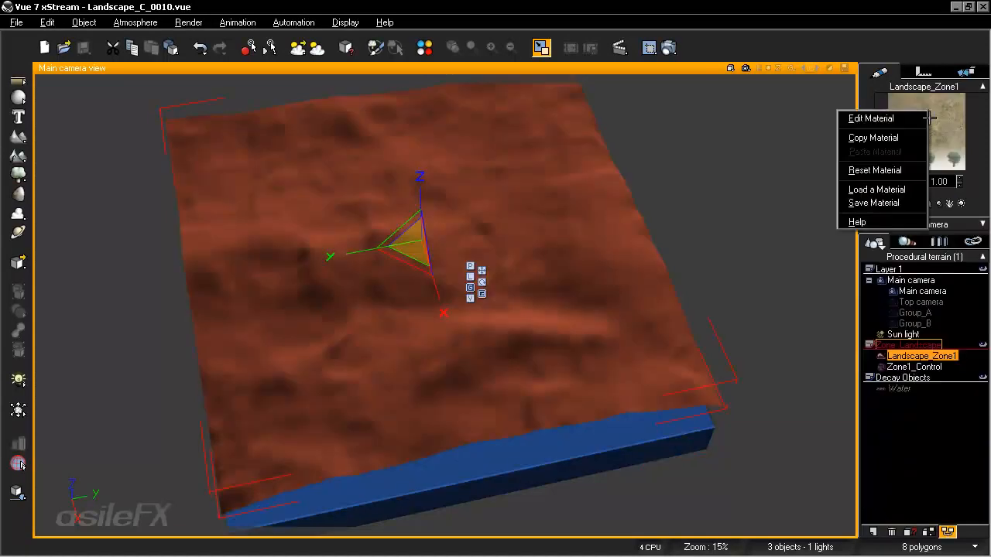
pyautogui.click(861, 120)
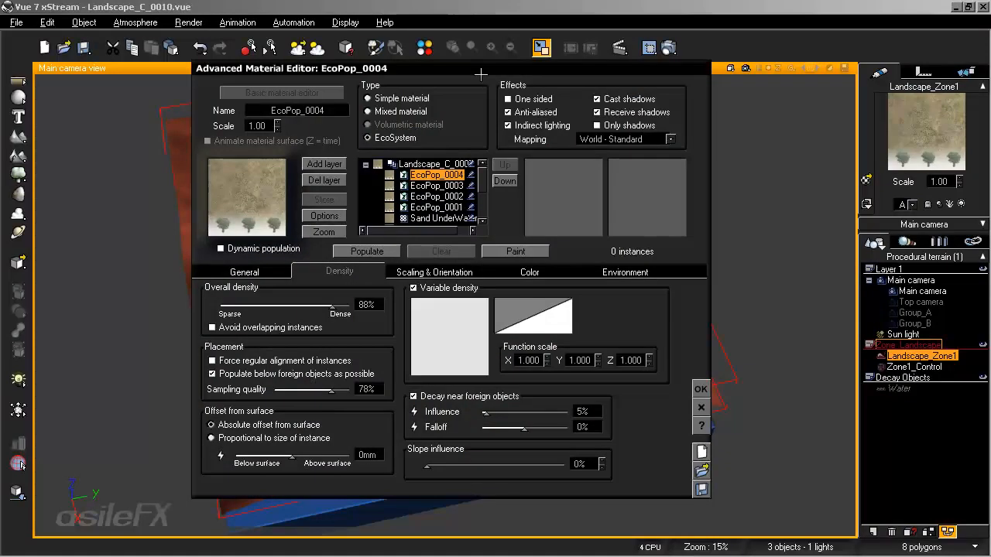
pyautogui.moveTo(482, 74); pyautogui.dragTo(728, 93)
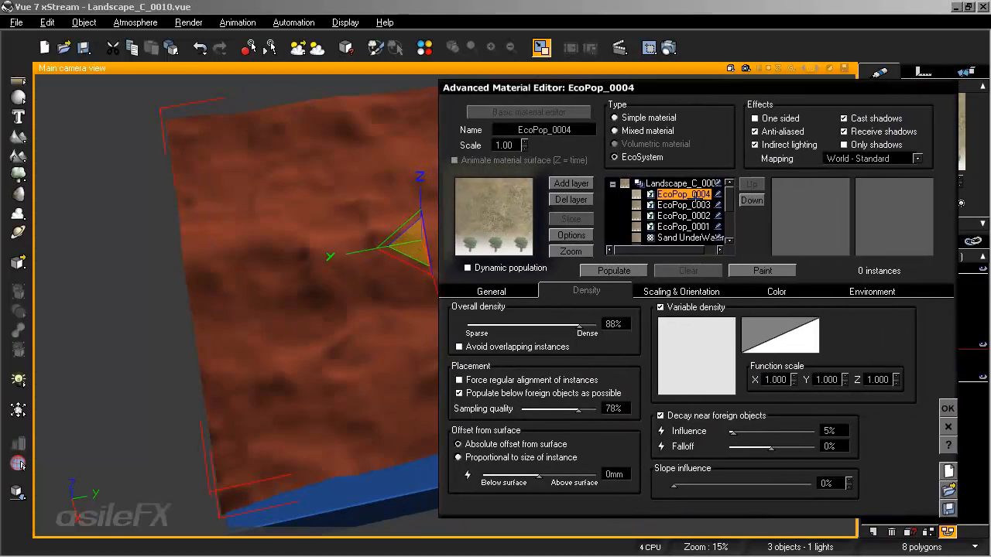
# - Populate the terrain with the Rural Maple Tree population of the EcoPop_0001 ecosystem layer
pyautogui.click(492, 292)
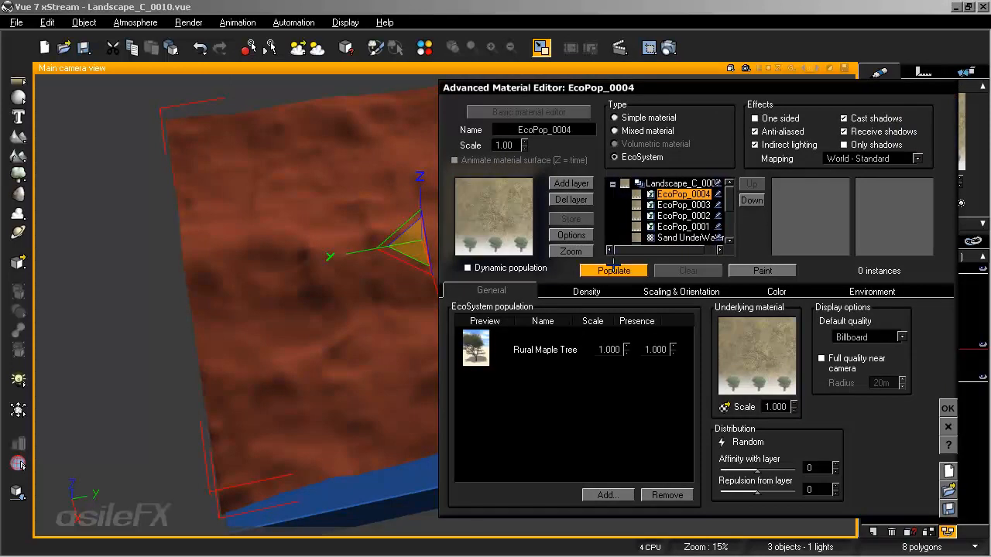
pyautogui.click(669, 226)
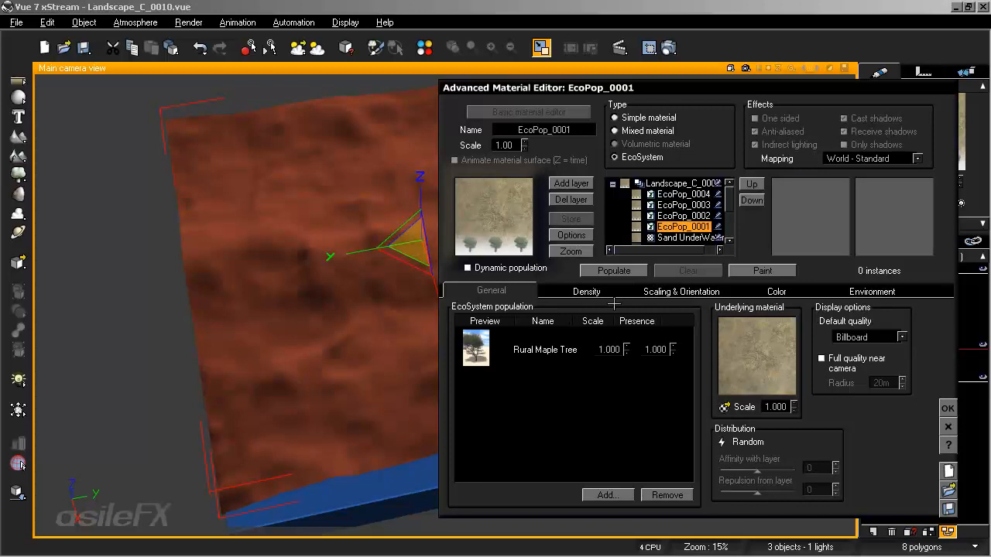
pyautogui.moveTo(586, 81); pyautogui.dragTo(612, 108)
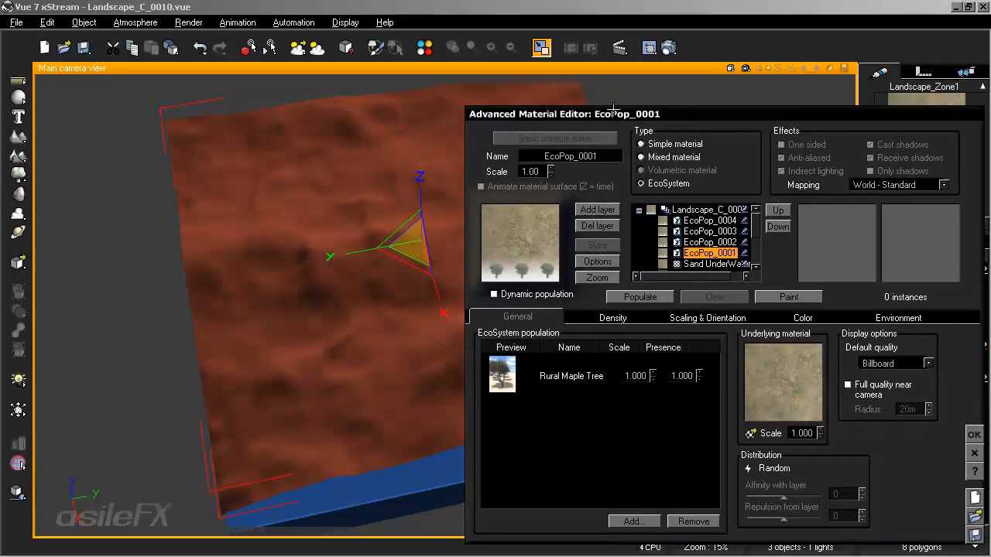
pyautogui.click(637, 297)
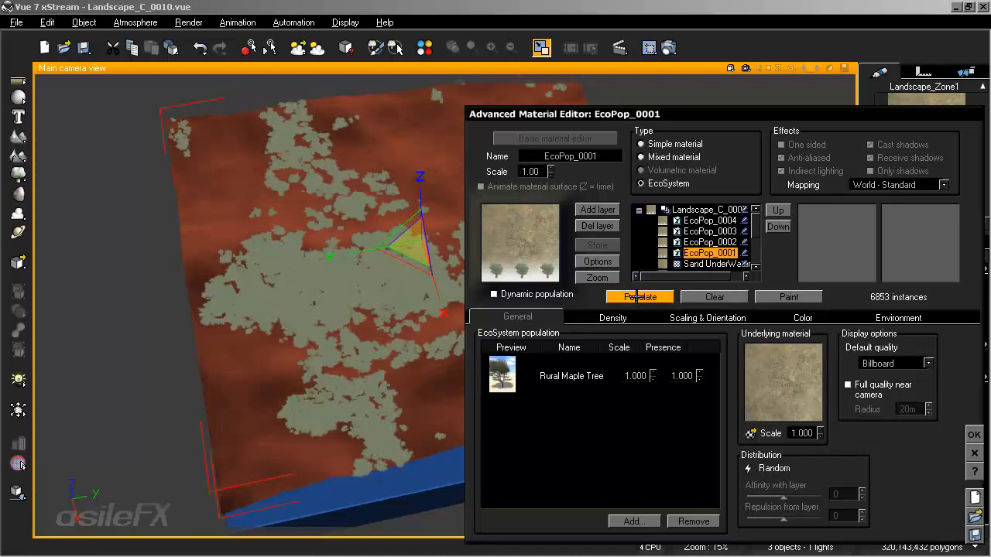
# - Populate the EcoPop_0002, EcoPop_0003 and EcoPop_0004 layers one after another and accept the terrain material
pyautogui.click(710, 242)
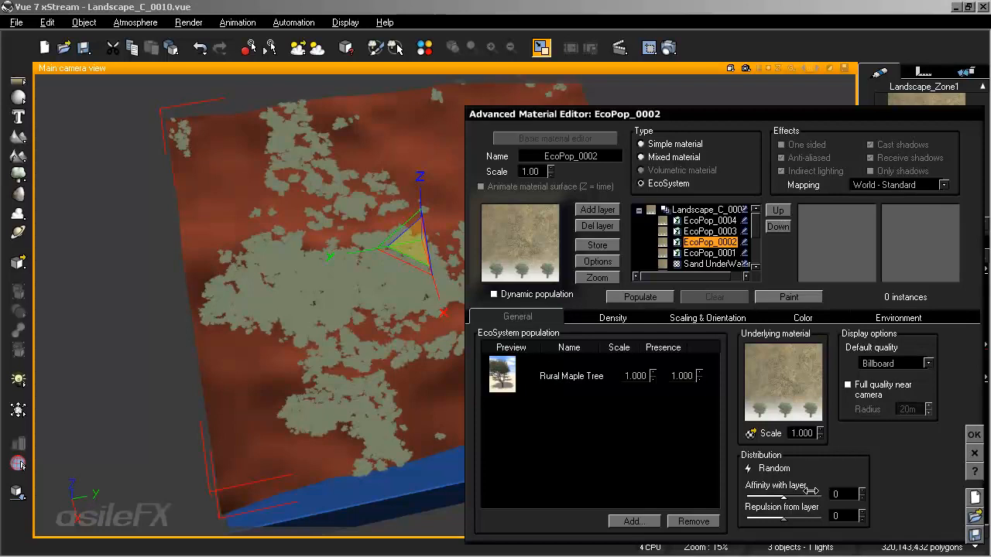
pyautogui.click(653, 298)
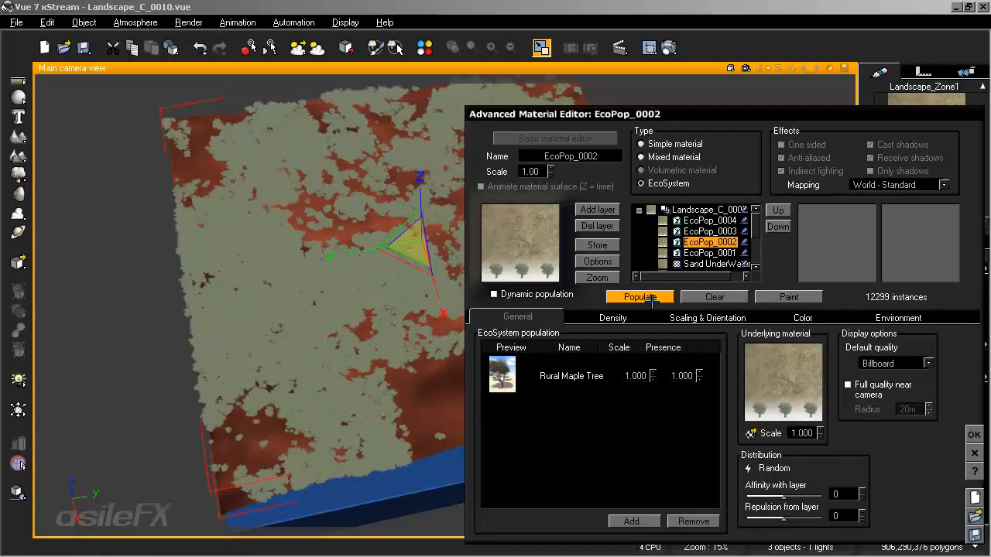
pyautogui.click(708, 231)
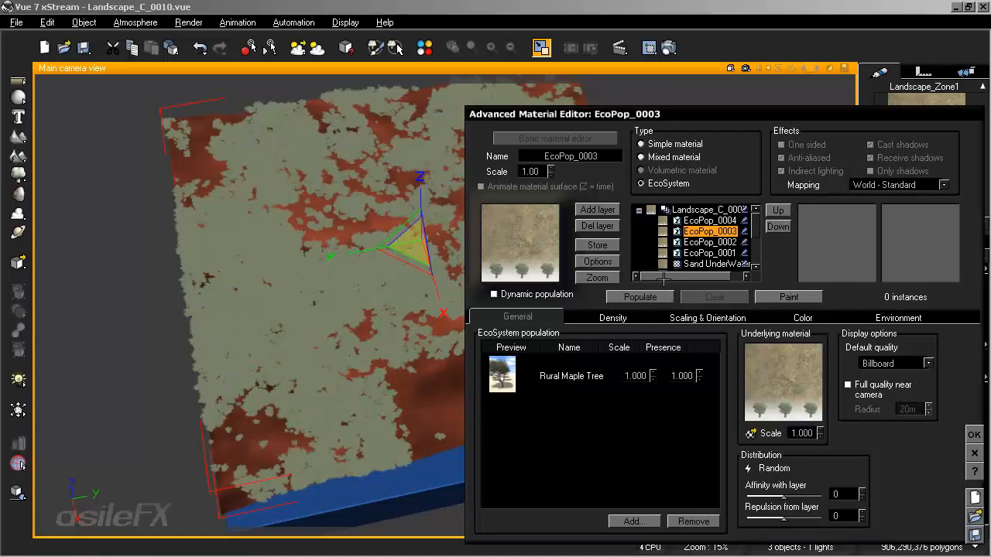
pyautogui.click(643, 297)
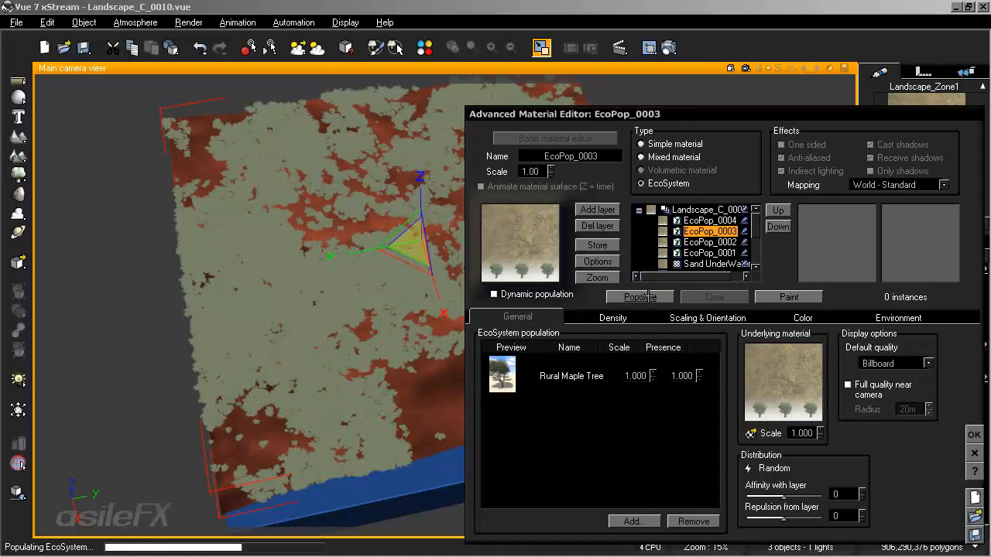
pyautogui.click(710, 221)
pyautogui.click(639, 296)
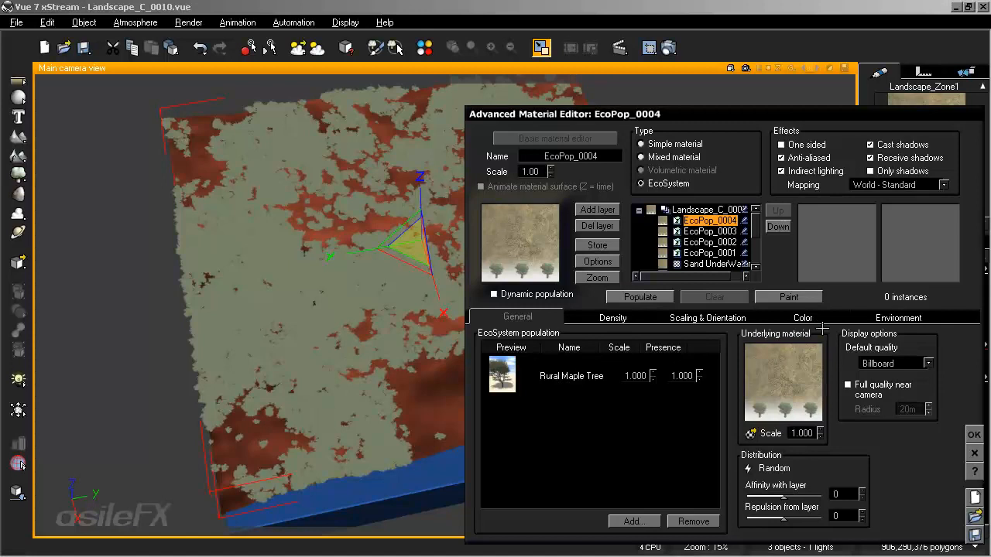
pyautogui.click(700, 231)
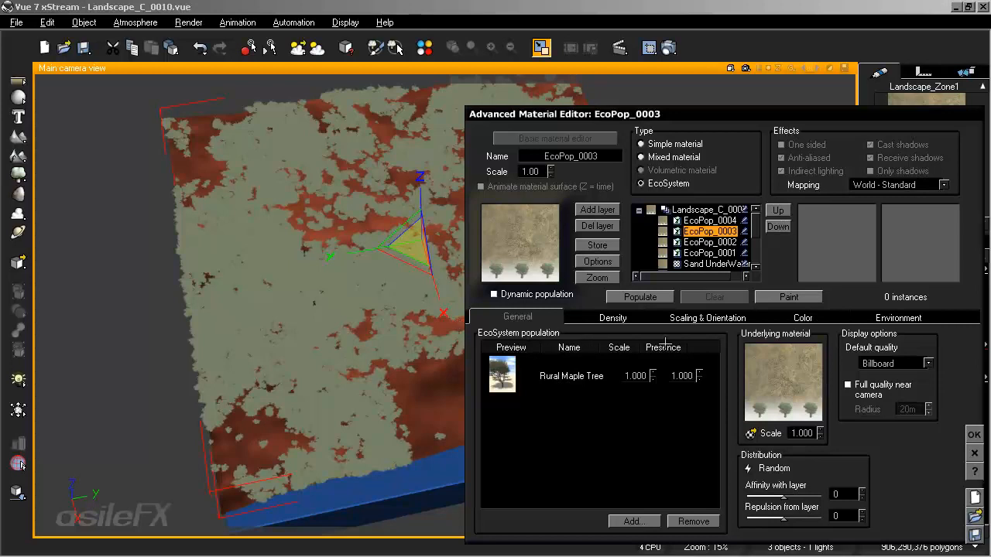
pyautogui.click(974, 435)
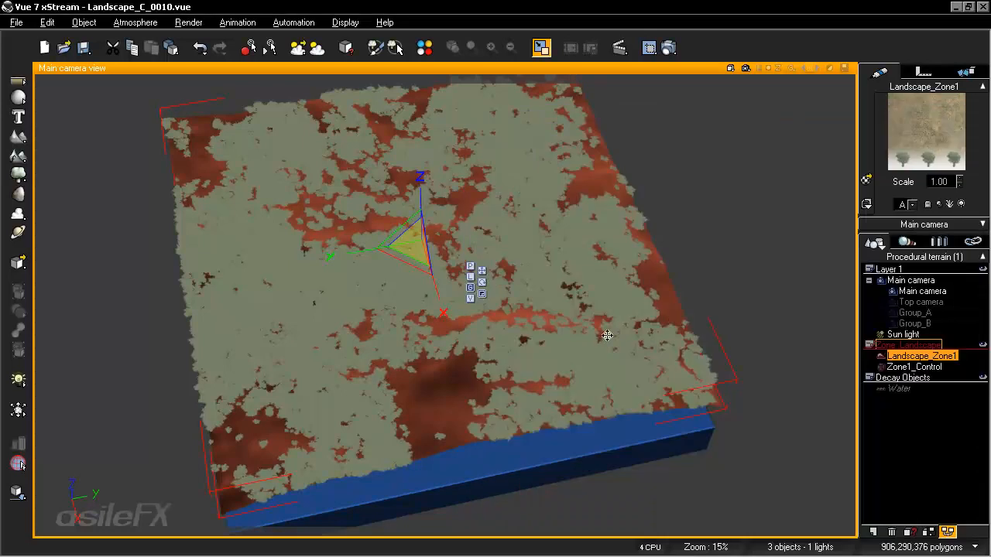
# - Move the Zone1_Control cube horizontally to a new location, away from the existing tree population
pyautogui.click(983, 223)
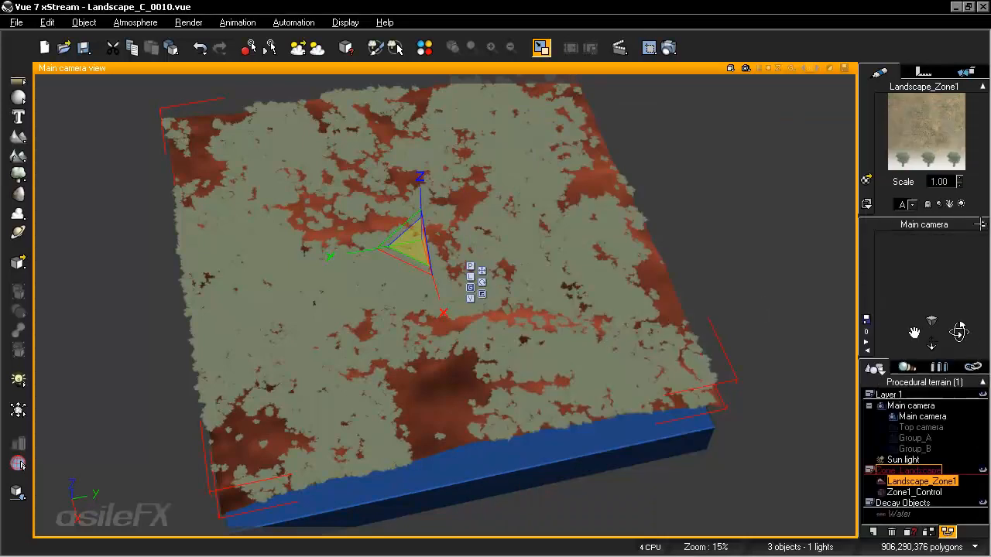
pyautogui.moveTo(959, 333); pyautogui.dragTo(959, 333)
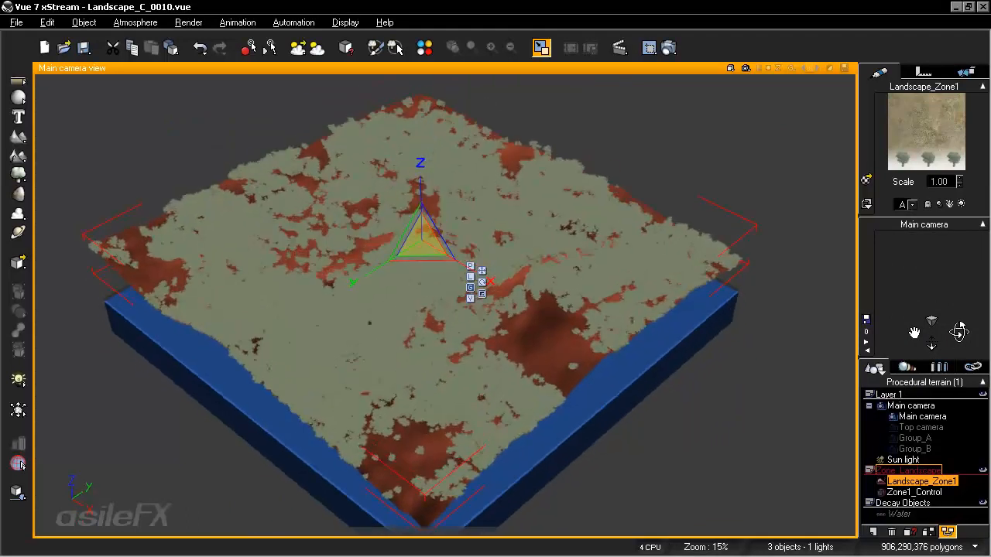
pyautogui.click(913, 492)
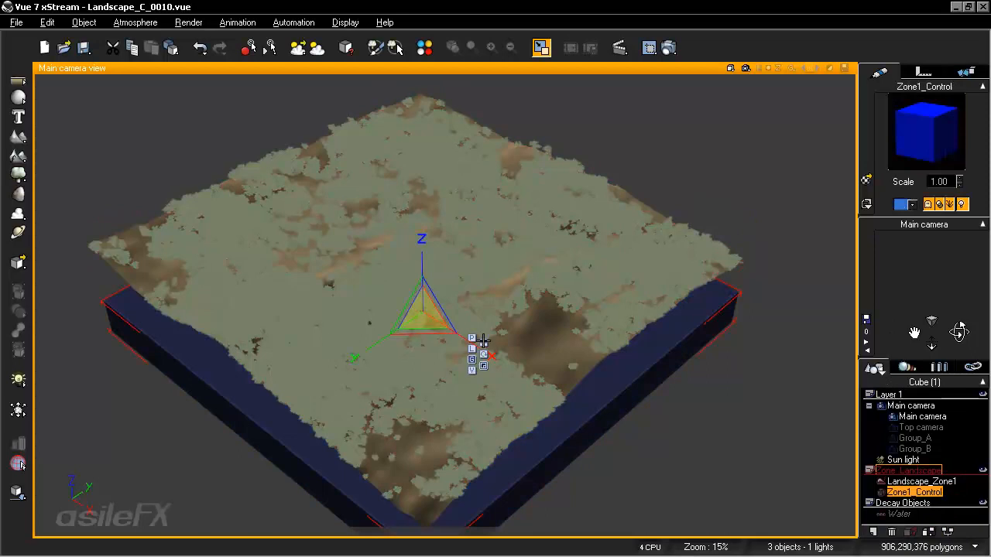
pyautogui.click(483, 341)
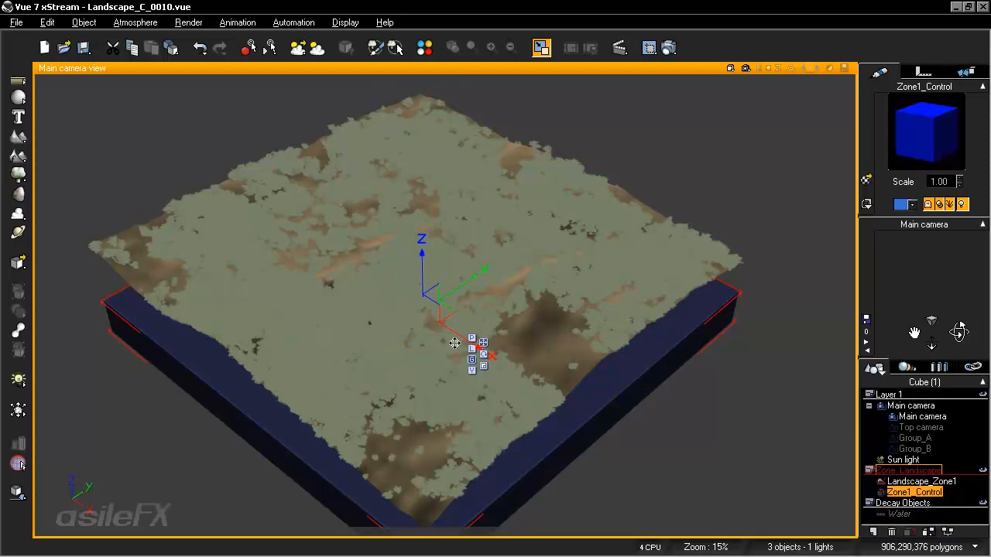
pyautogui.moveTo(452, 322); pyautogui.dragTo(297, 221)
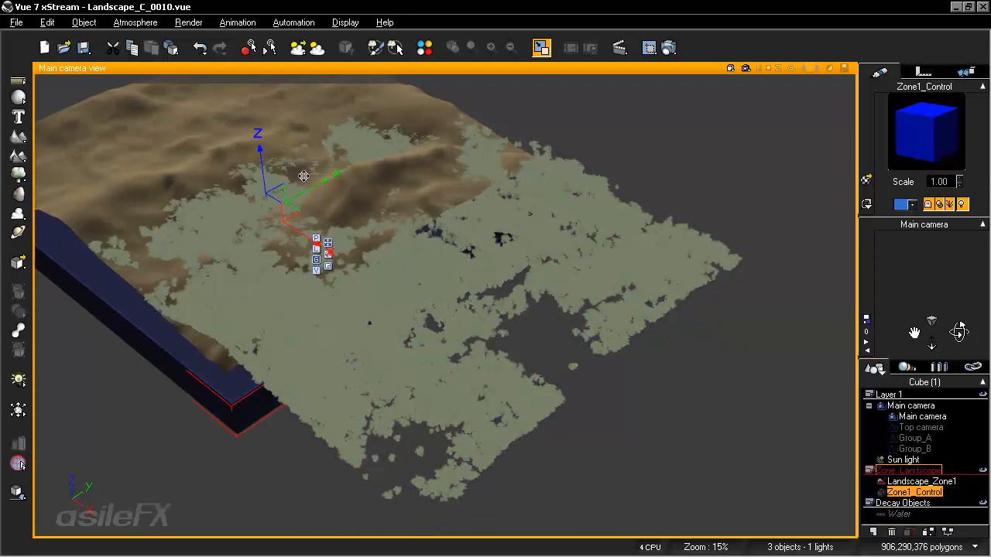
pyautogui.moveTo(317, 189); pyautogui.dragTo(419, 124)
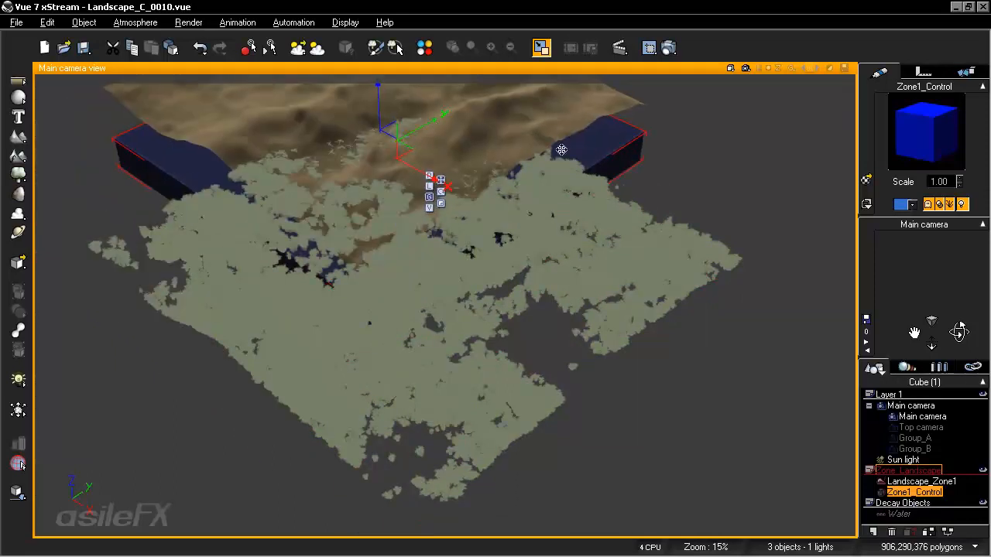
pyautogui.moveTo(562, 150); pyautogui.dragTo(564, 214, button='right')
pyautogui.scroll(1, 568, 214)
pyautogui.scroll(1, 568, 215)
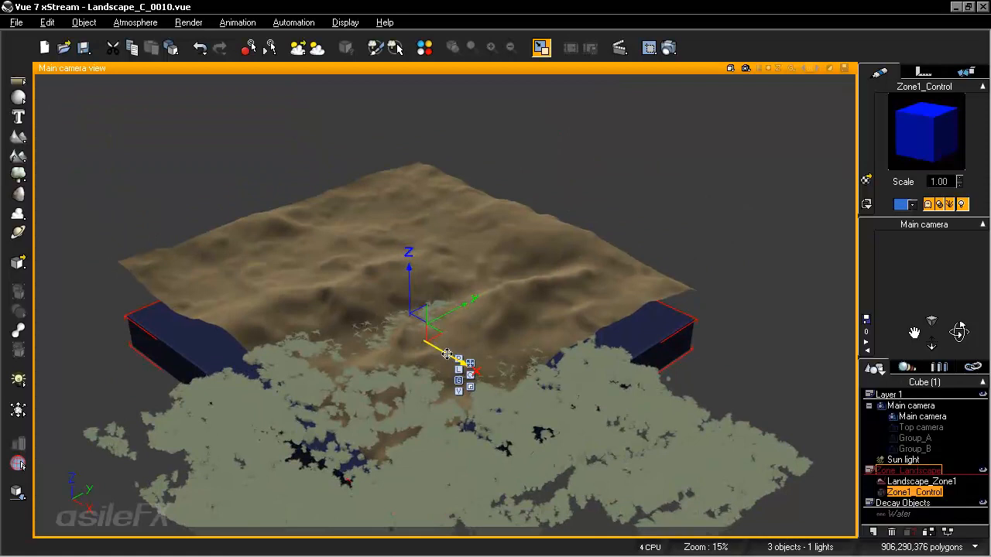
pyautogui.moveTo(447, 354)
pyautogui.mouseDown()
pyautogui.moveTo(418, 339)
pyautogui.moveTo(462, 350)
pyautogui.moveTo(441, 340)
pyautogui.mouseUp()
pyautogui.moveTo(444, 307); pyautogui.dragTo(398, 323)
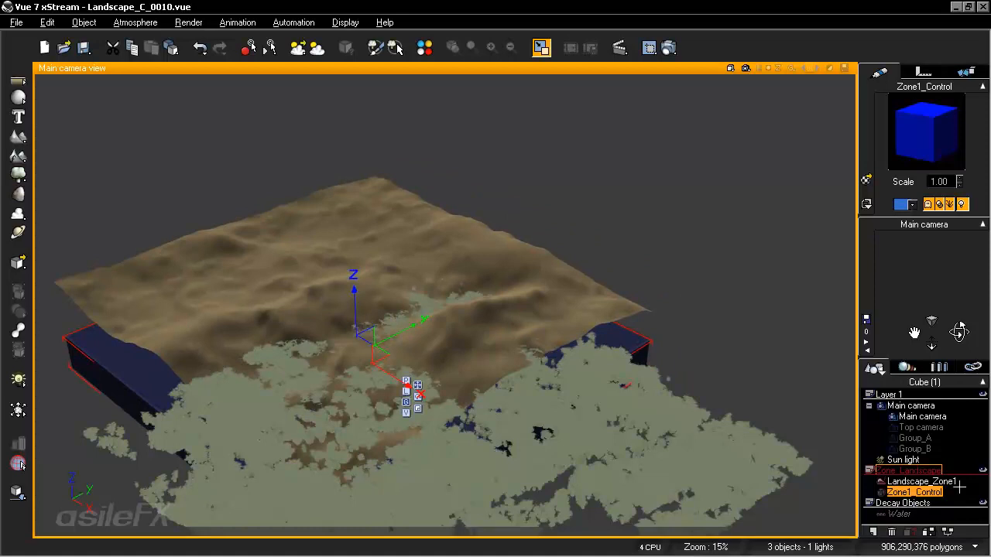
# - Open the Landscape_Zone1 terrain object for editing and accept it unchanged to refresh its shape at the new location
pyautogui.click(929, 481)
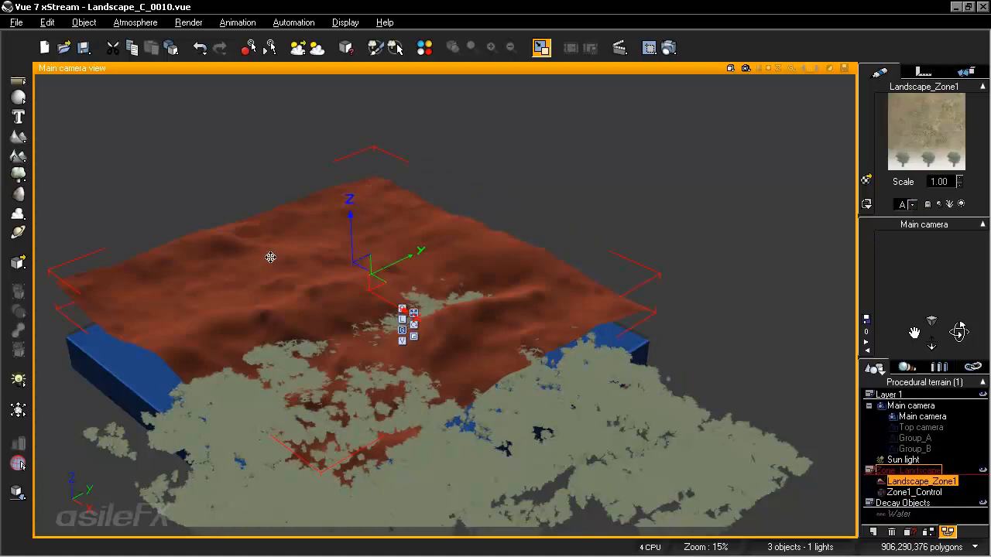
pyautogui.rightClick(566, 254)
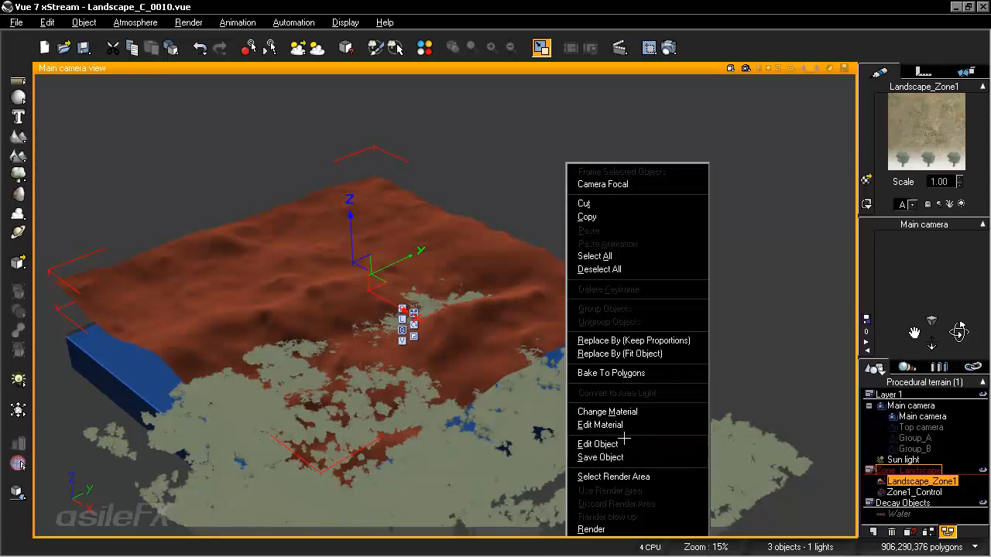
pyautogui.click(608, 443)
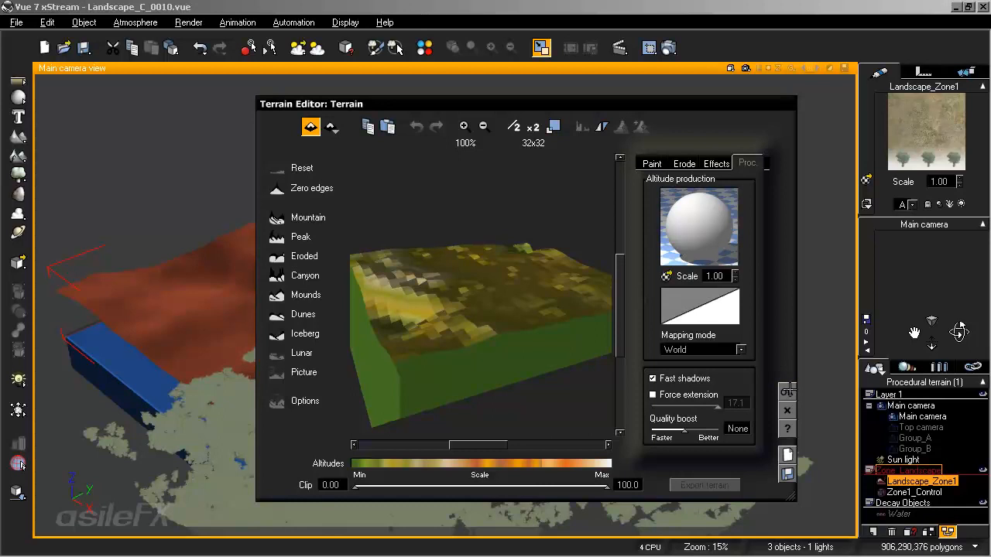
pyautogui.click(786, 391)
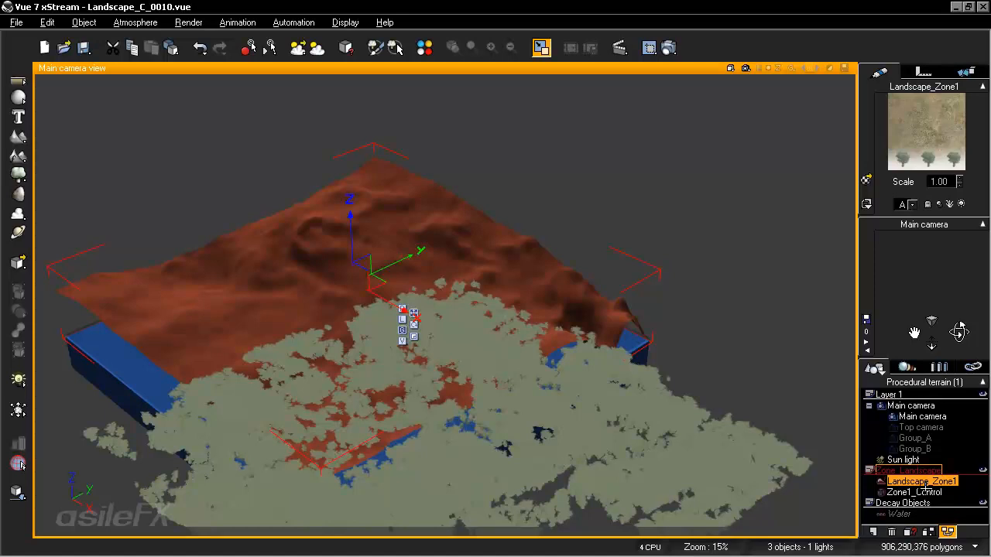
# - Open the Landscape_Zone1 material and repopulate its EcoPop_0001 and EcoPop_0002 layers
pyautogui.doubleClick(917, 132)
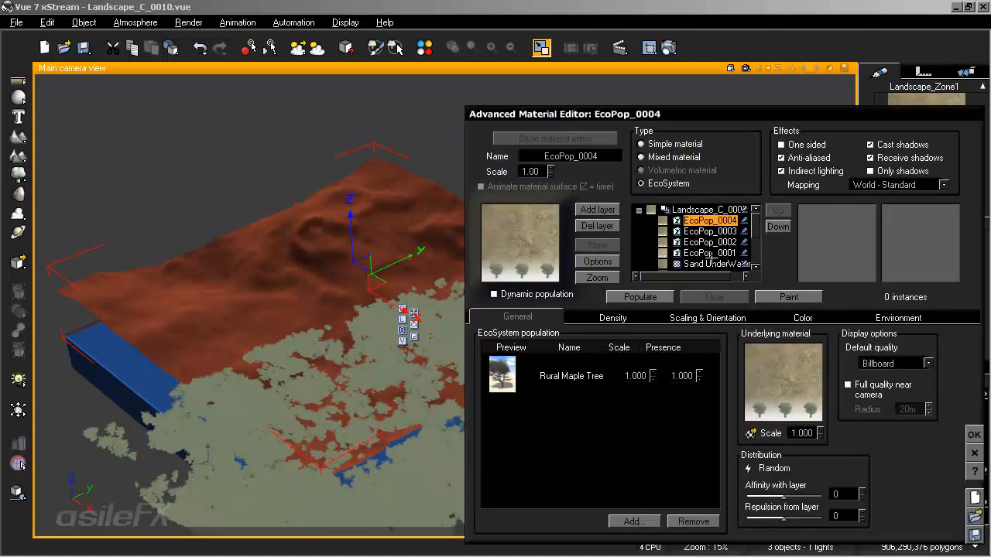
pyautogui.click(710, 253)
pyautogui.click(646, 297)
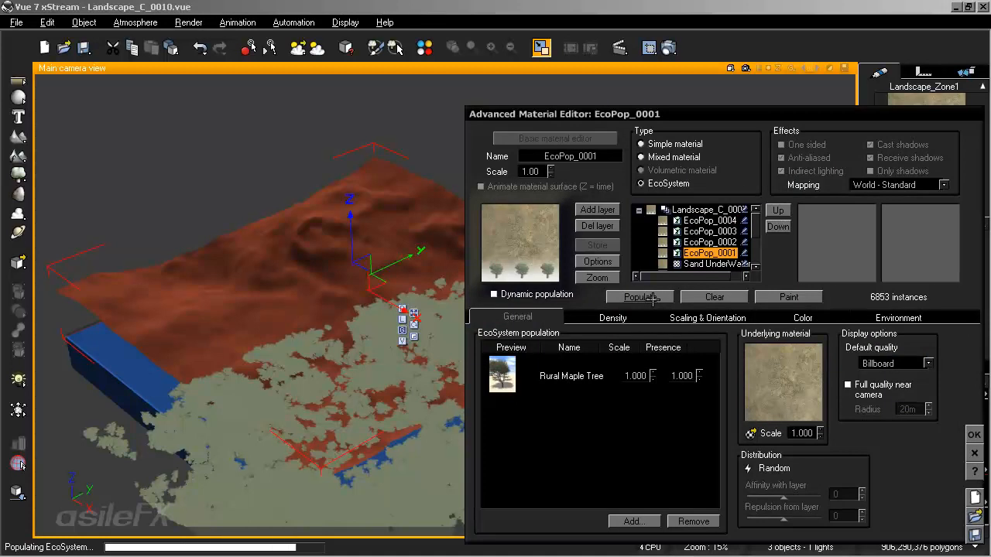
pyautogui.click(714, 243)
pyautogui.click(647, 297)
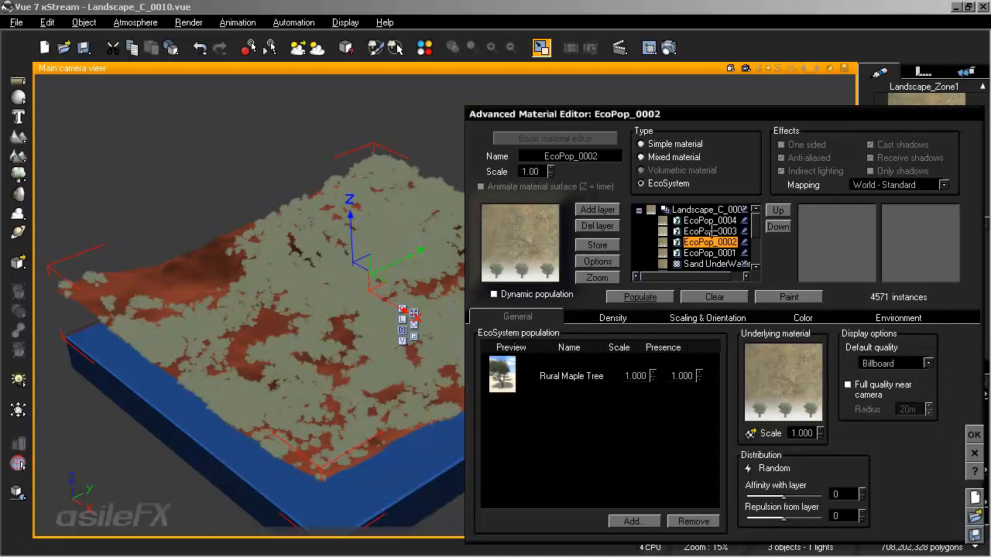
# - Populate the EcoPop_0003 and EcoPop_0004 layers on the relocated terrain
pyautogui.click(712, 230)
pyautogui.click(639, 298)
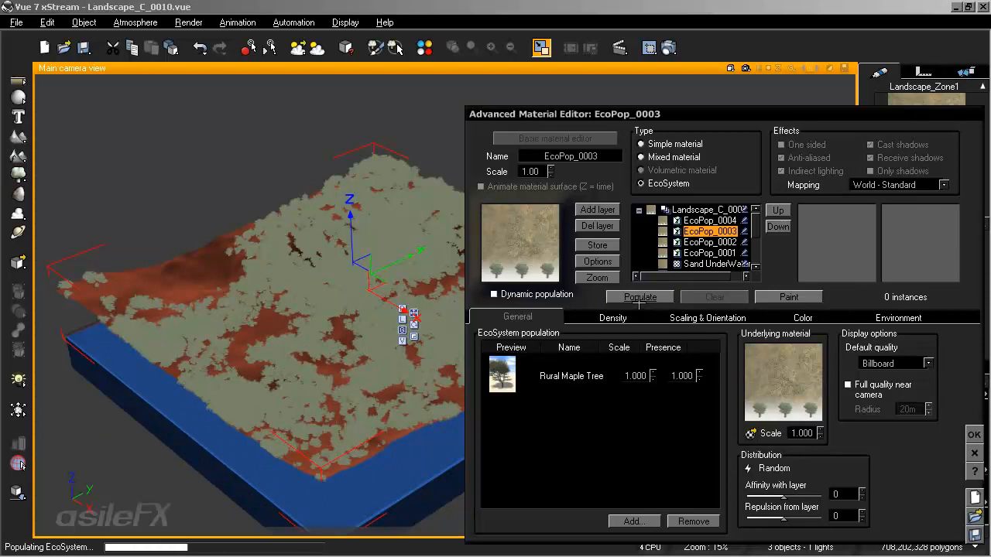
pyautogui.click(708, 221)
pyautogui.click(650, 296)
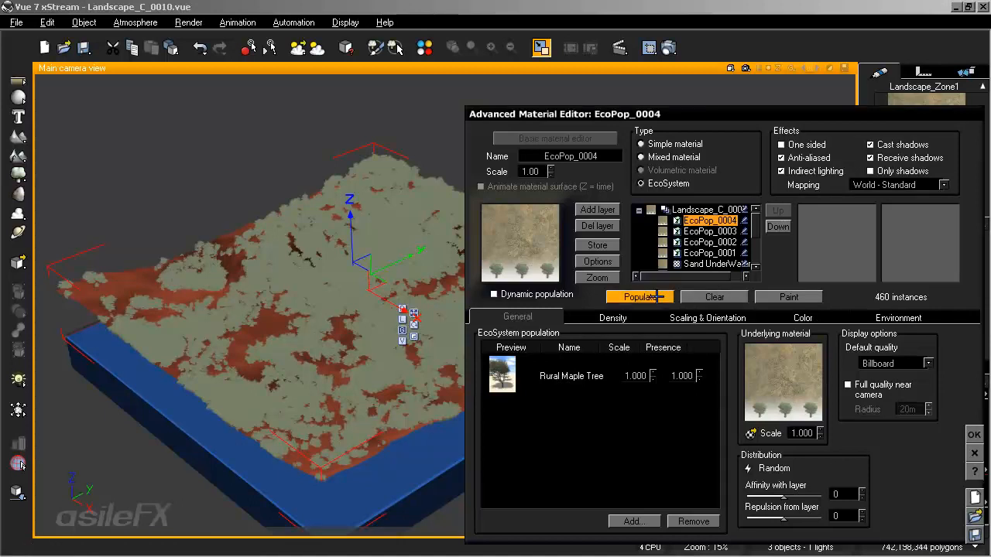
# - Review the Scaling & Orientation settings of the four EcoPop layers and the EcoPop_0001 population, and close the material editor with its changes accepted
pyautogui.click(707, 317)
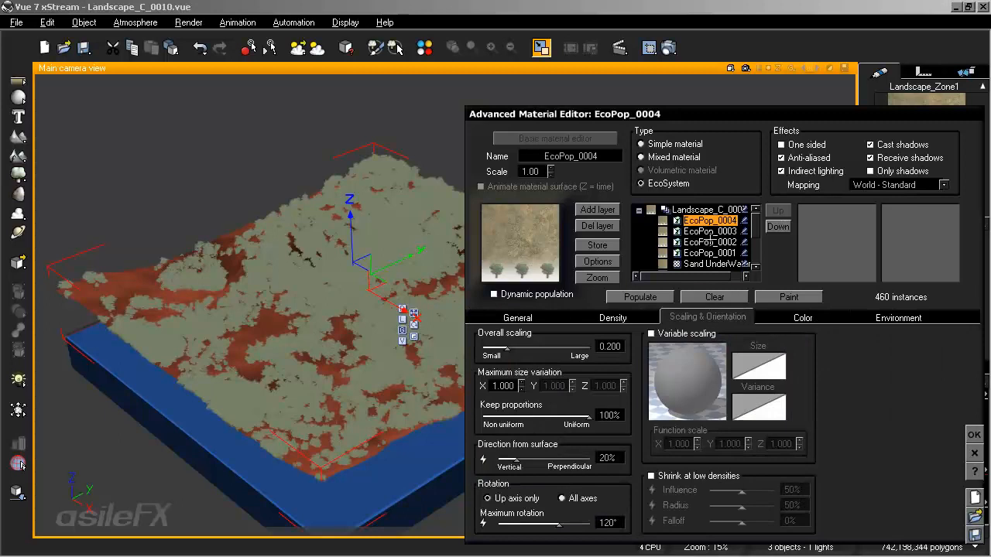
pyautogui.click(711, 231)
pyautogui.click(711, 242)
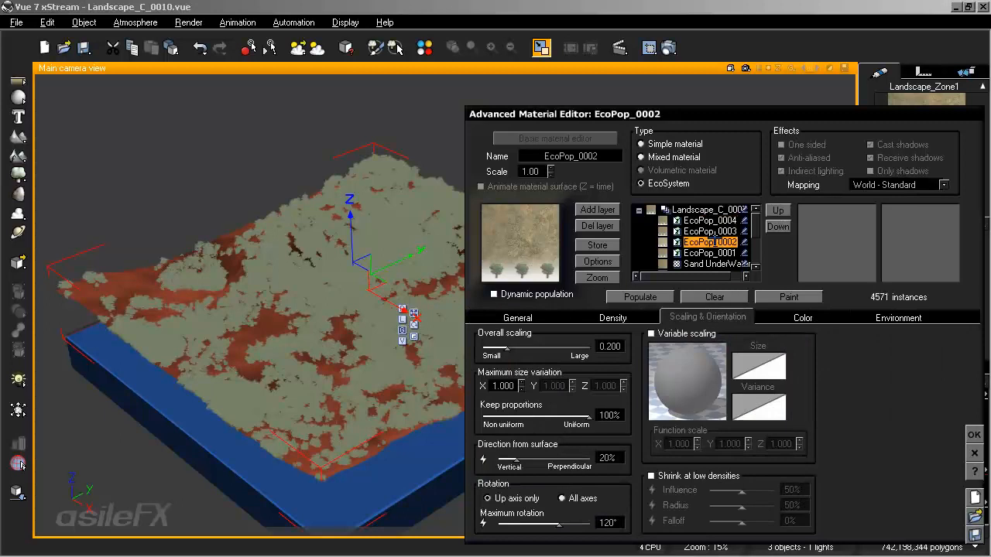
pyautogui.click(711, 253)
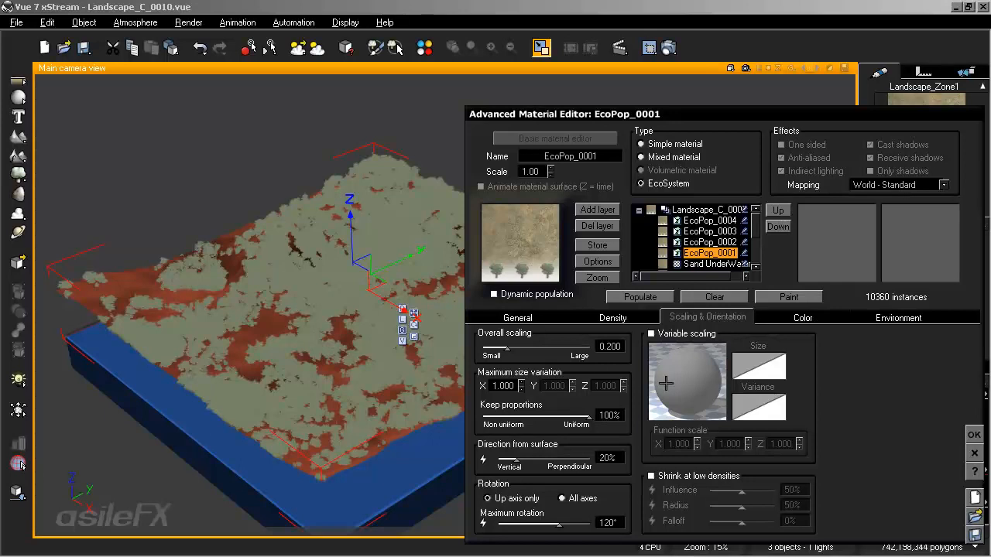
pyautogui.click(546, 318)
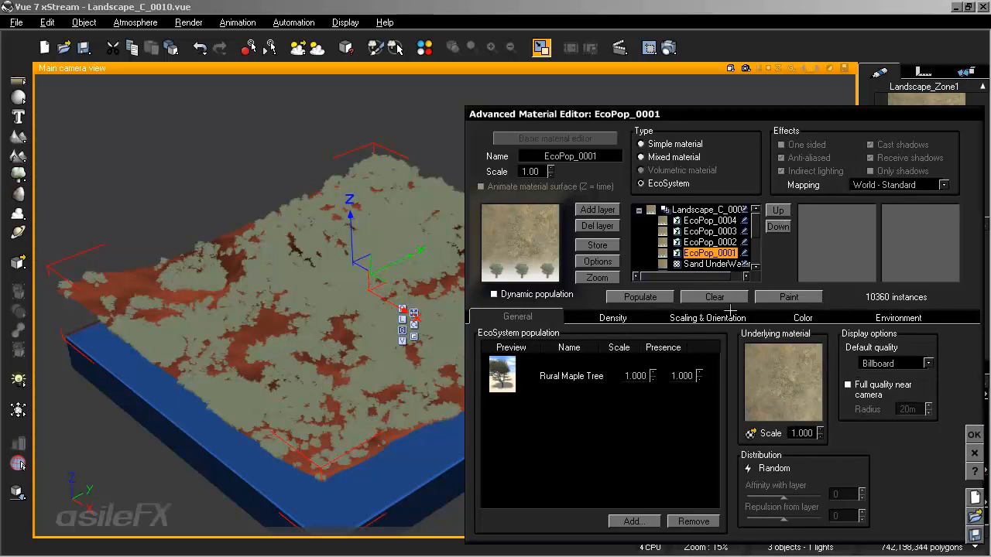
pyautogui.click(701, 318)
pyautogui.click(710, 243)
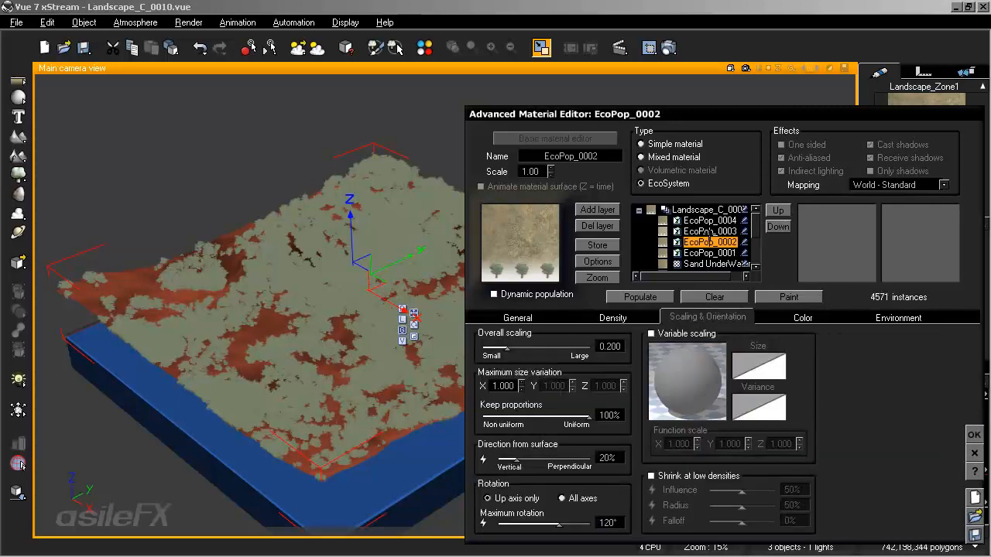
pyautogui.click(710, 231)
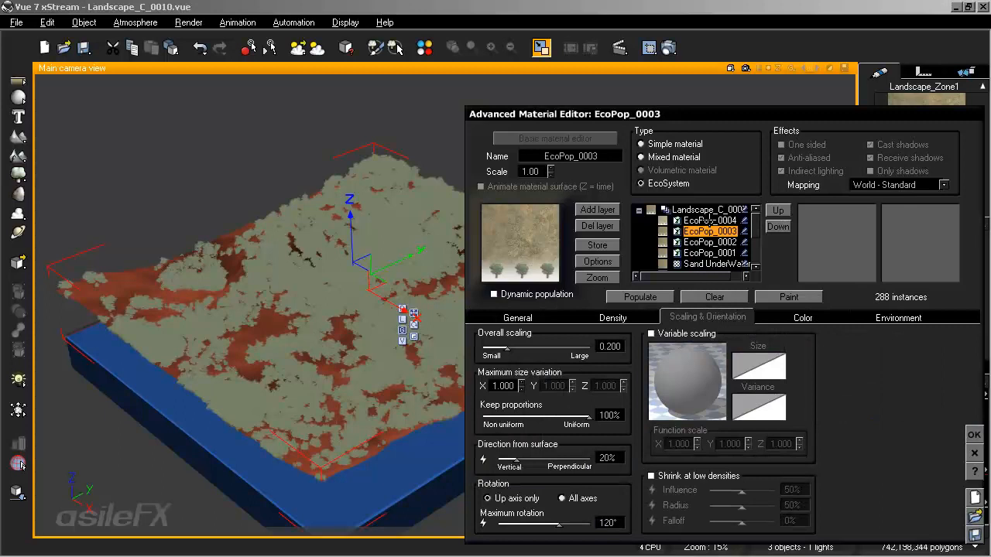
pyautogui.click(710, 220)
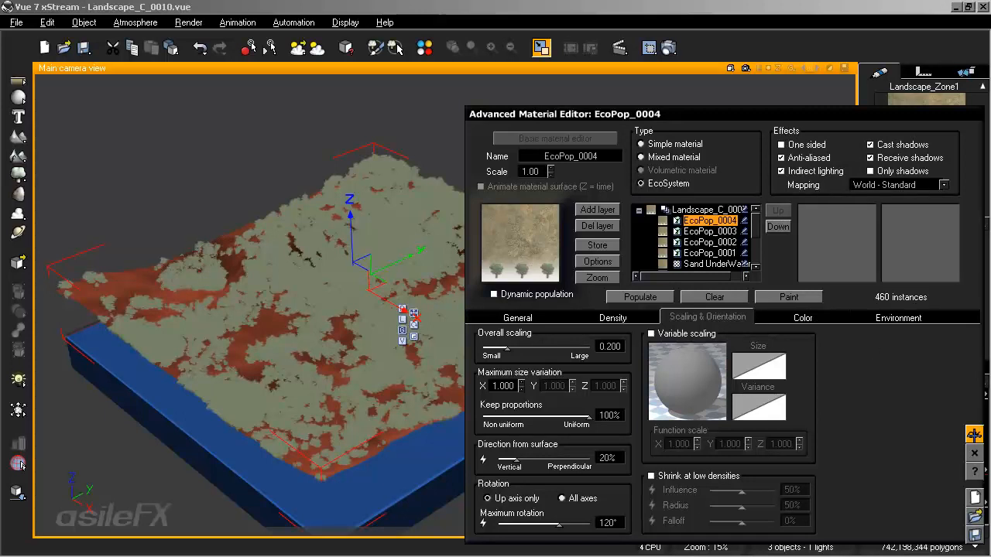
pyautogui.click(973, 435)
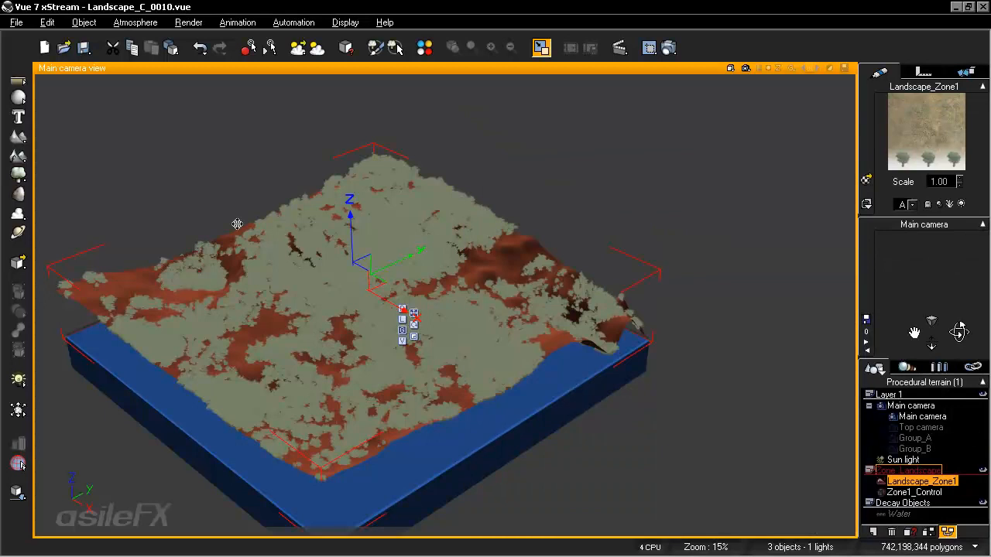
# - Examine the tree distribution on the repopulated Landscape_Zone1 terrain at close range
pyautogui.moveTo(633, 406); pyautogui.dragTo(675, 404, button='right')
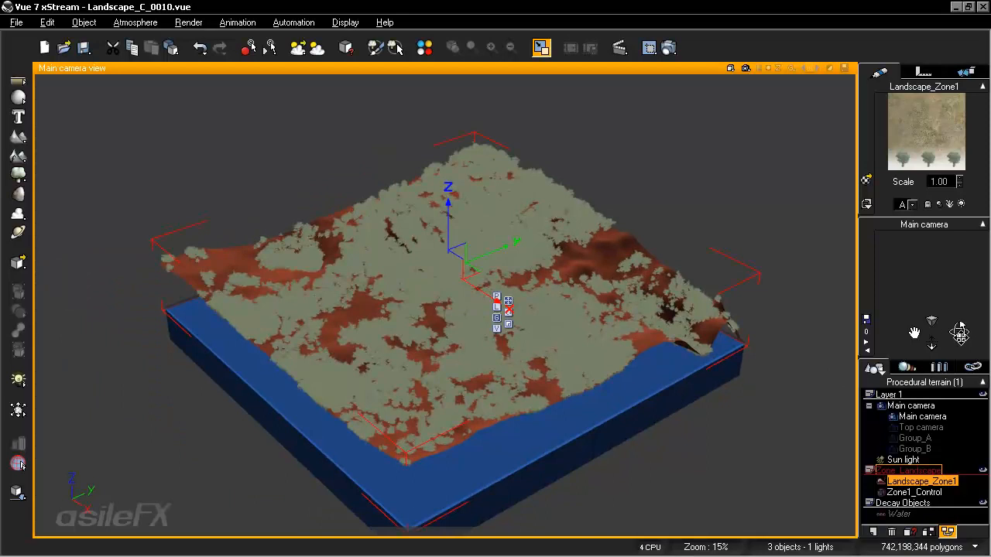
pyautogui.moveTo(960, 332); pyautogui.dragTo(959, 333)
pyautogui.scroll(4, 596, 328)
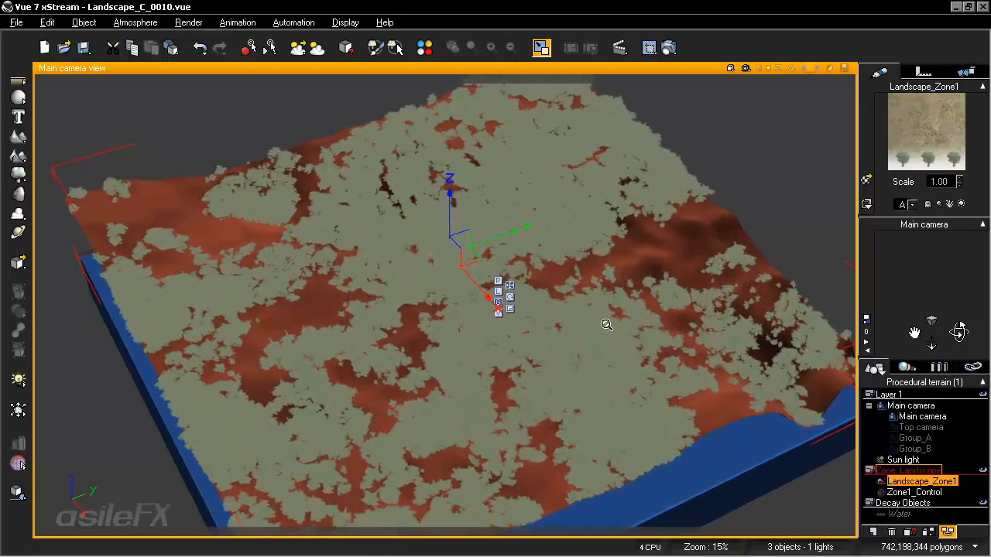
pyautogui.scroll(3, 606, 324)
pyautogui.scroll(1, 606, 325)
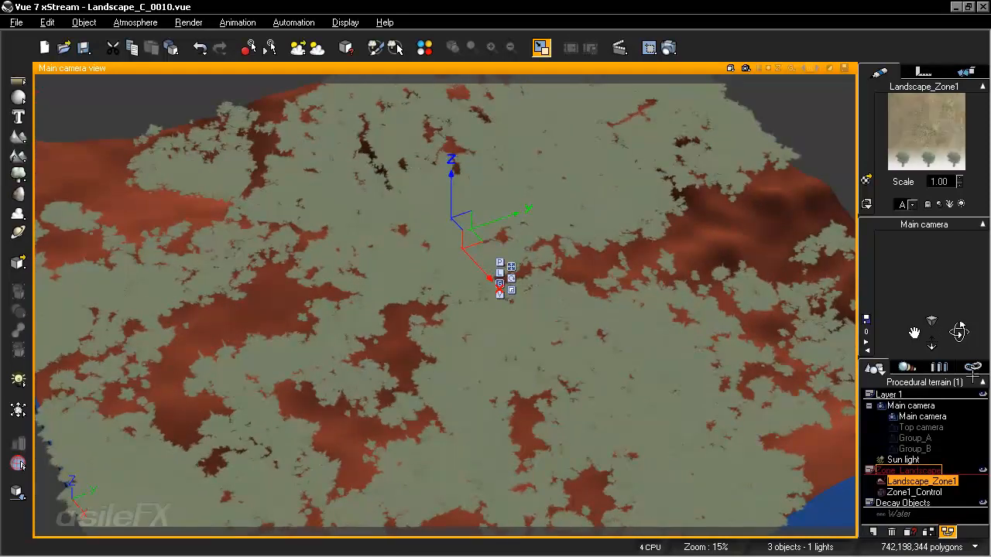
# - Open the Landscape_Zone1 material and remove the Rural Maple Tree from the EcoPop_0001 and EcoPop_0002 populations
pyautogui.moveTo(960, 333); pyautogui.dragTo(961, 306)
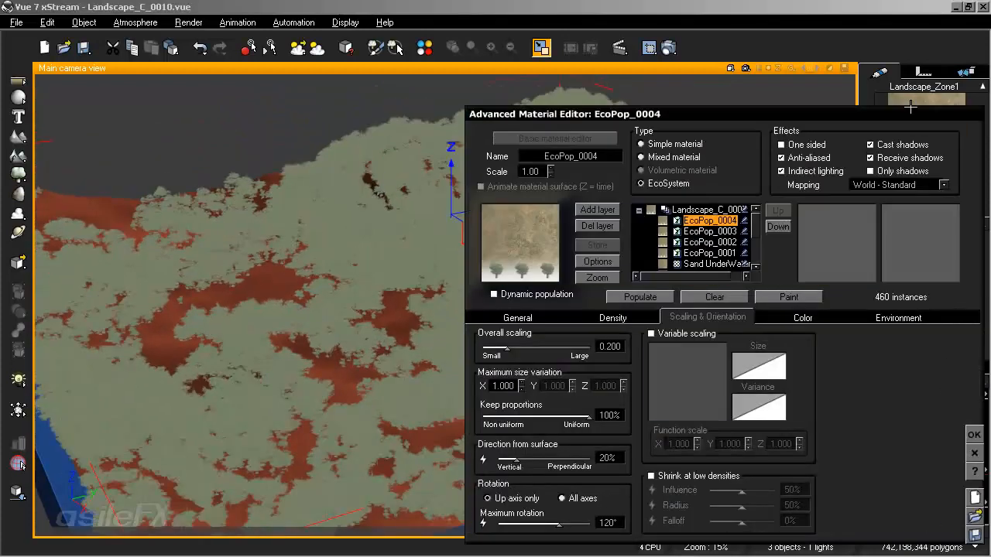
pyautogui.doubleClick(916, 107)
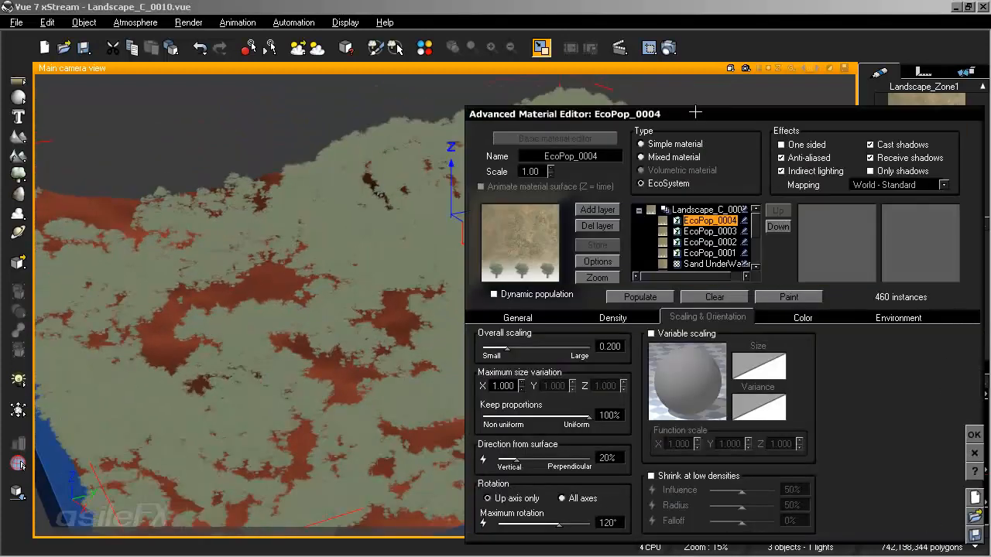
pyautogui.moveTo(695, 113); pyautogui.dragTo(703, 74)
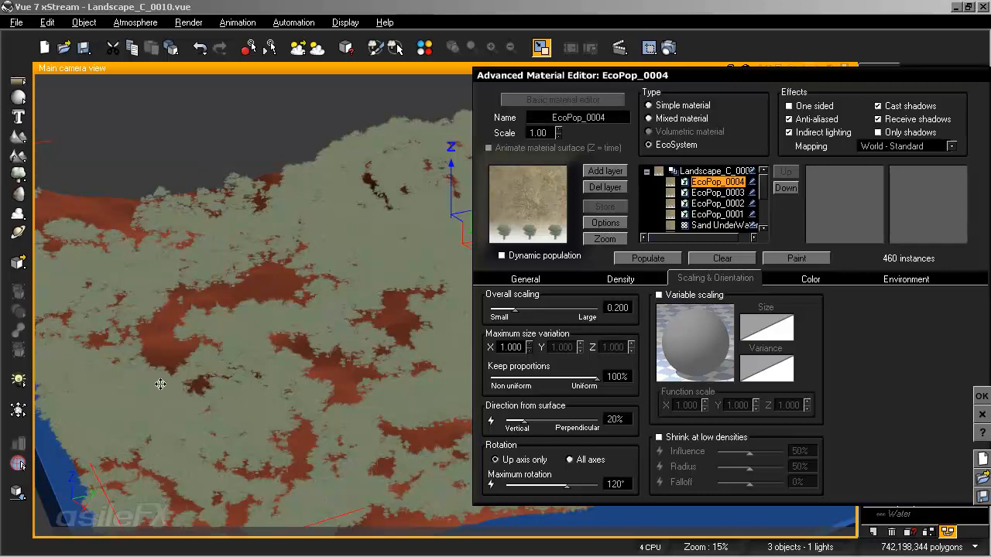
pyautogui.click(717, 215)
pyautogui.click(527, 278)
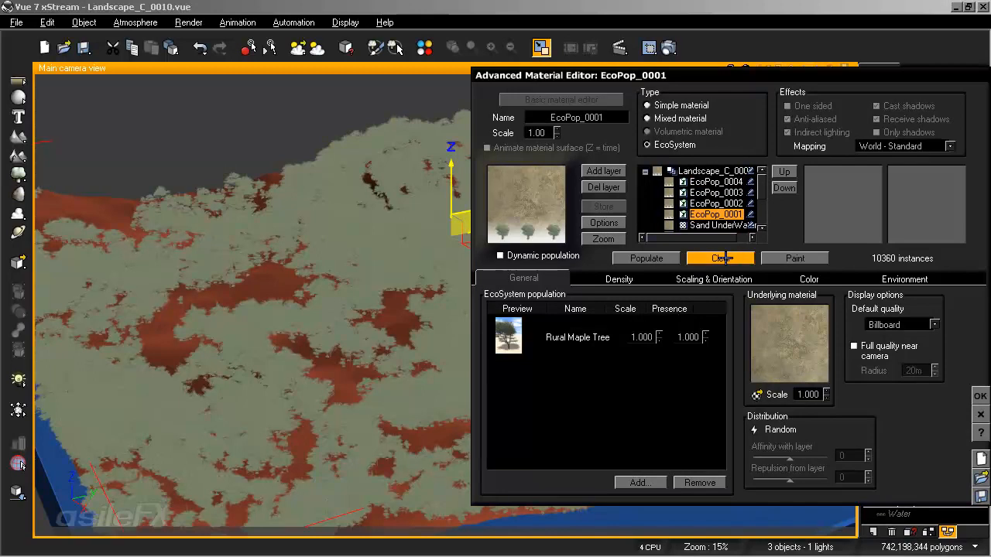
pyautogui.click(556, 350)
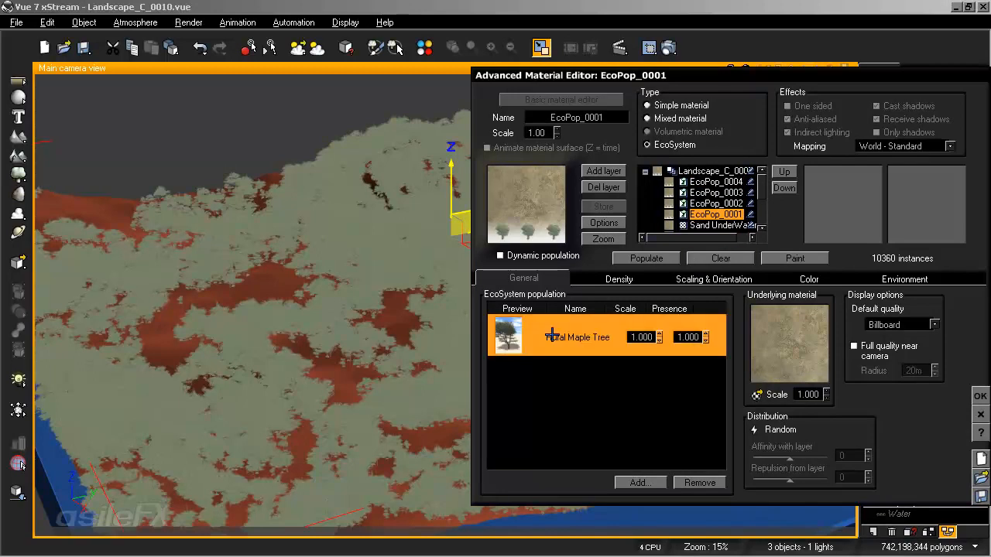
pyautogui.click(699, 483)
pyautogui.click(671, 203)
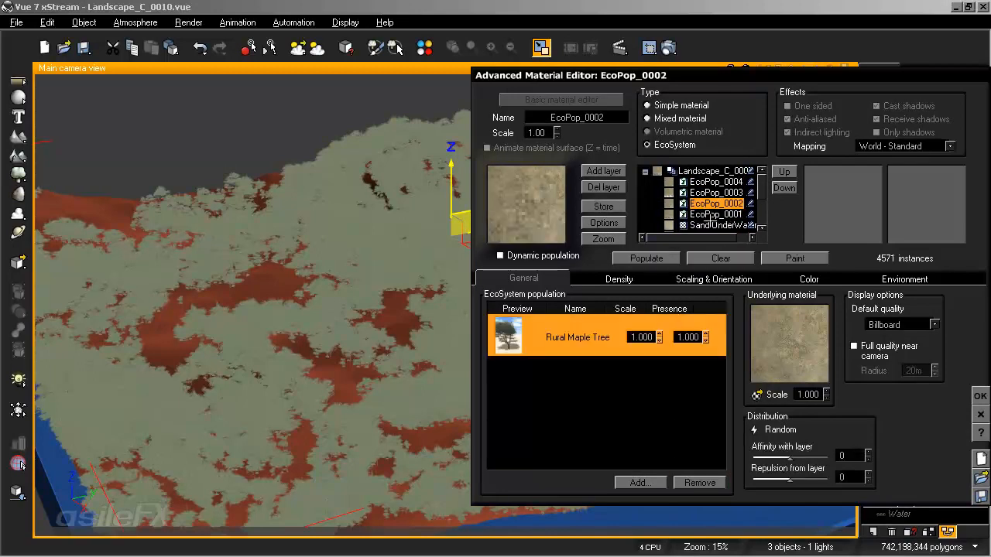
pyautogui.click(712, 481)
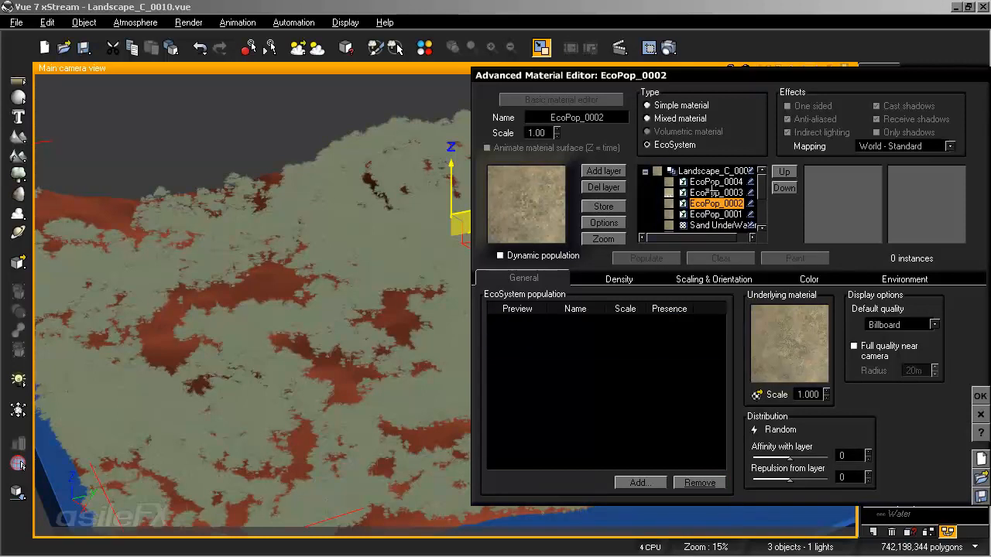
# - Remove the Rural Maple Tree from the EcoPop_0003 and EcoPop_0004 populations and accept the material changes
pyautogui.click(709, 193)
pyautogui.click(699, 482)
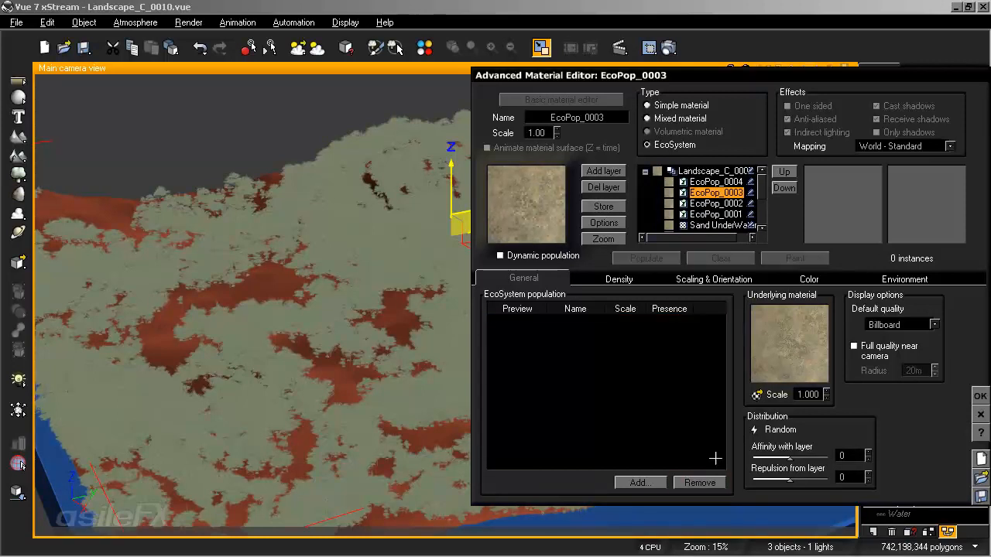
pyautogui.click(716, 182)
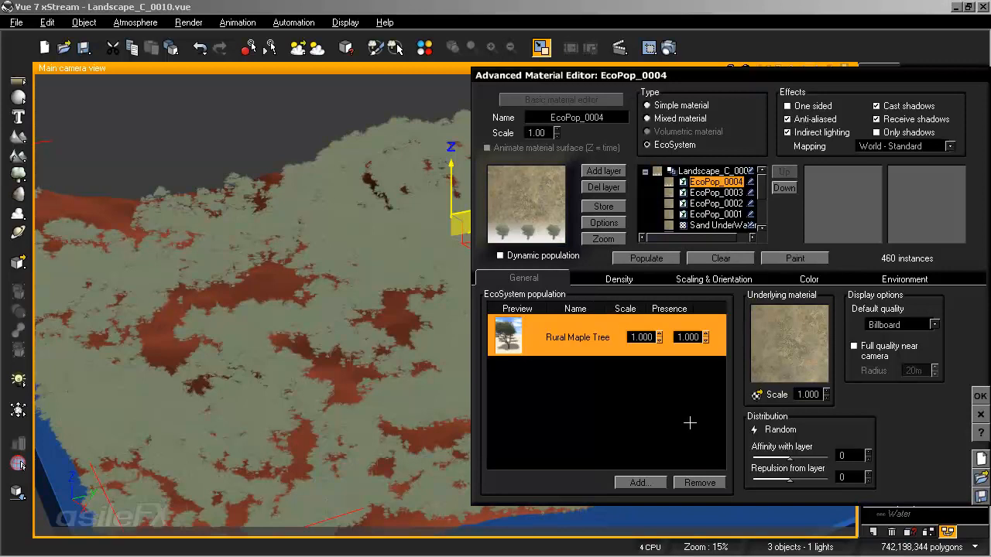
pyautogui.click(699, 482)
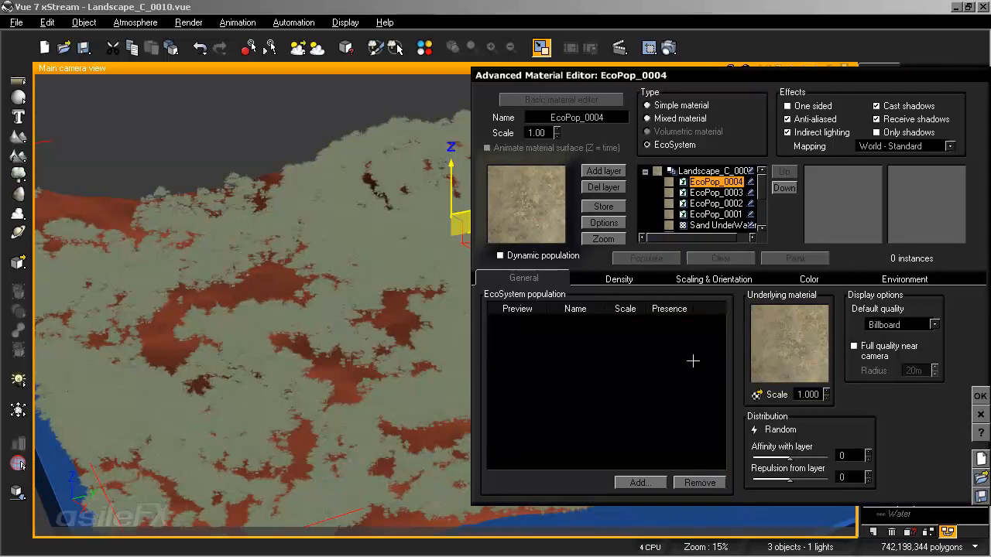
pyautogui.click(979, 396)
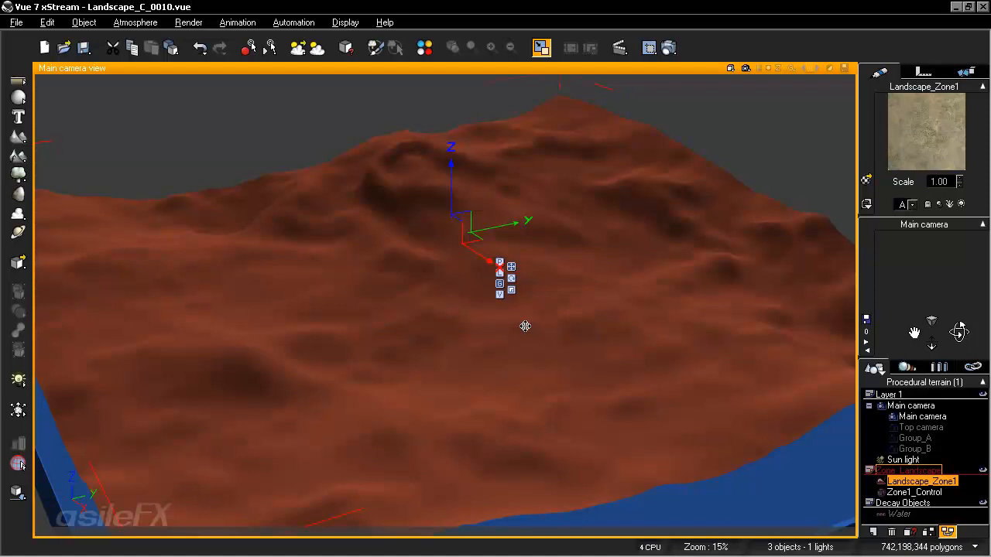
# - Save the scene as a new file named Landscape_C_0011_ecopop, using the same text as its title
pyautogui.scroll(-5, 571, 387)
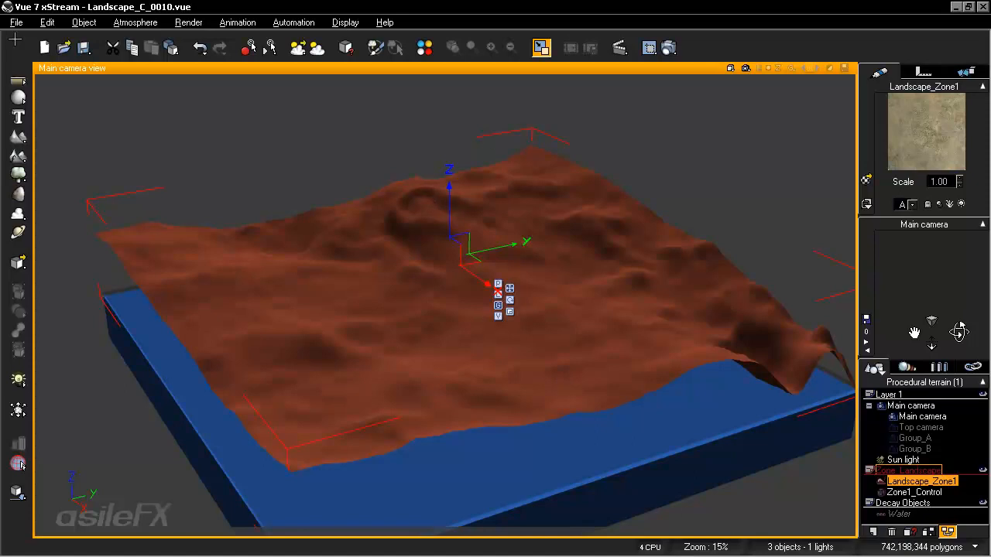
pyautogui.click(16, 23)
pyautogui.click(47, 103)
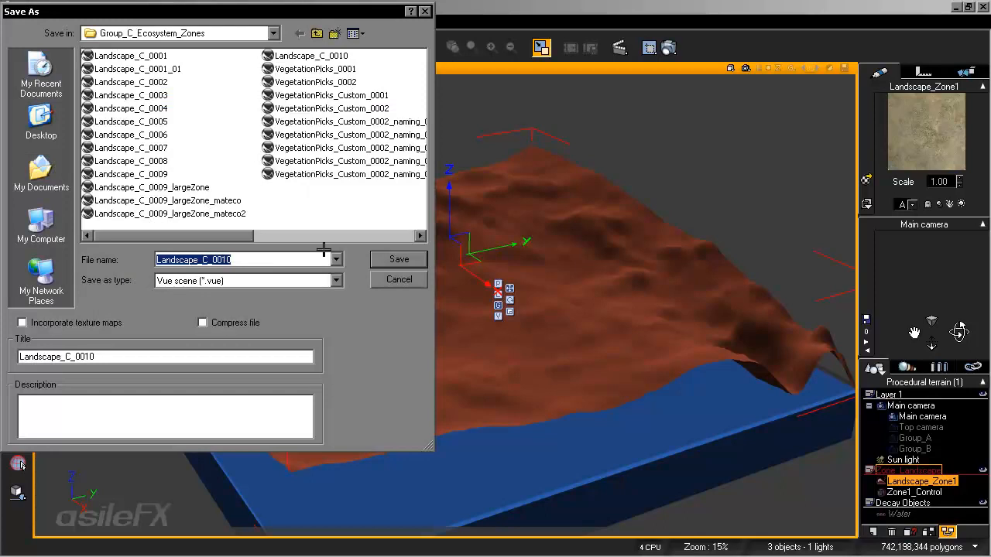
pyautogui.click(260, 260)
pyautogui.press('BackSpace')
pyautogui.write('1')
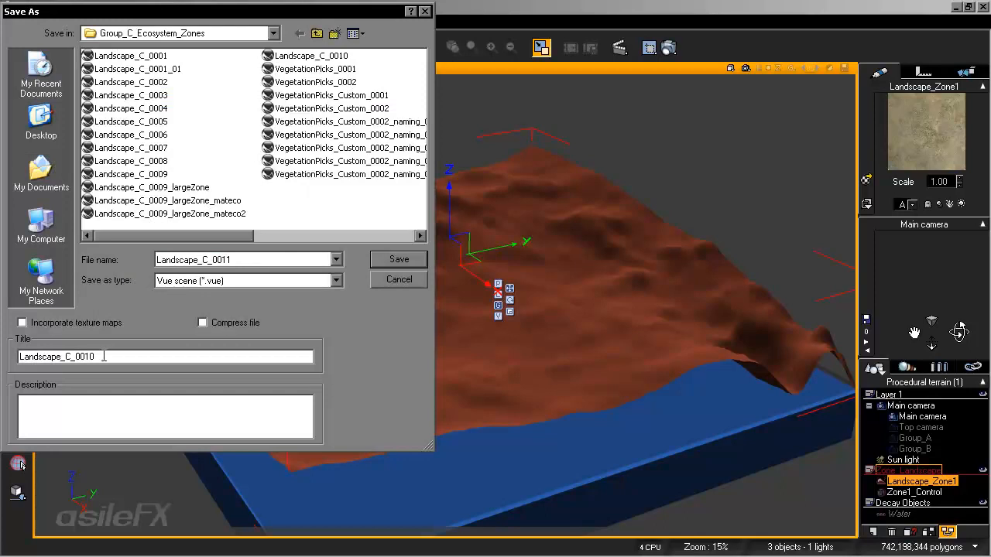
pyautogui.doubleClick(252, 261)
pyautogui.click(253, 261)
pyautogui.moveTo(286, 260); pyautogui.dragTo(106, 260)
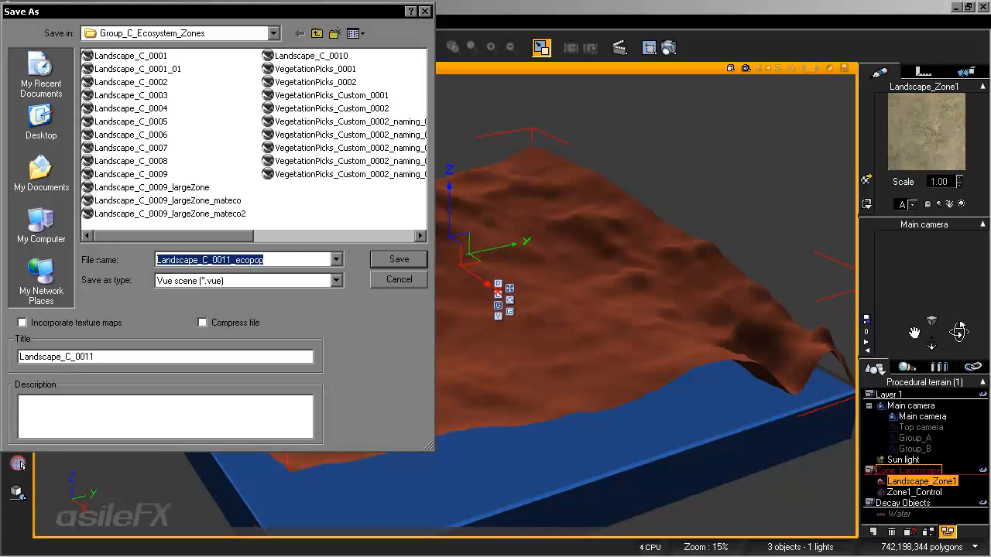
pyautogui.hotkey('ctrl', 'c')
pyautogui.doubleClick(128, 356)
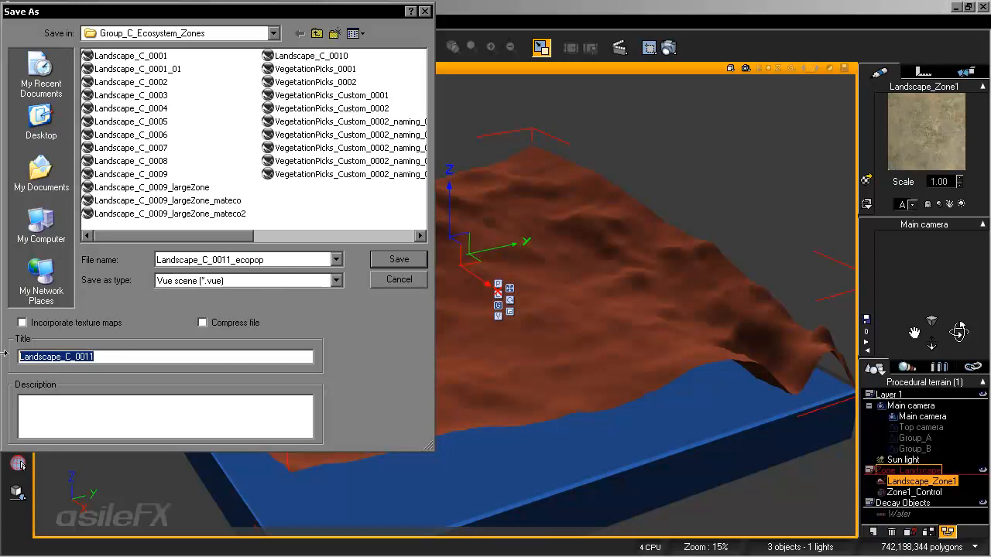
pyautogui.hotkey('ctrl', 'v')
pyautogui.click(396, 260)
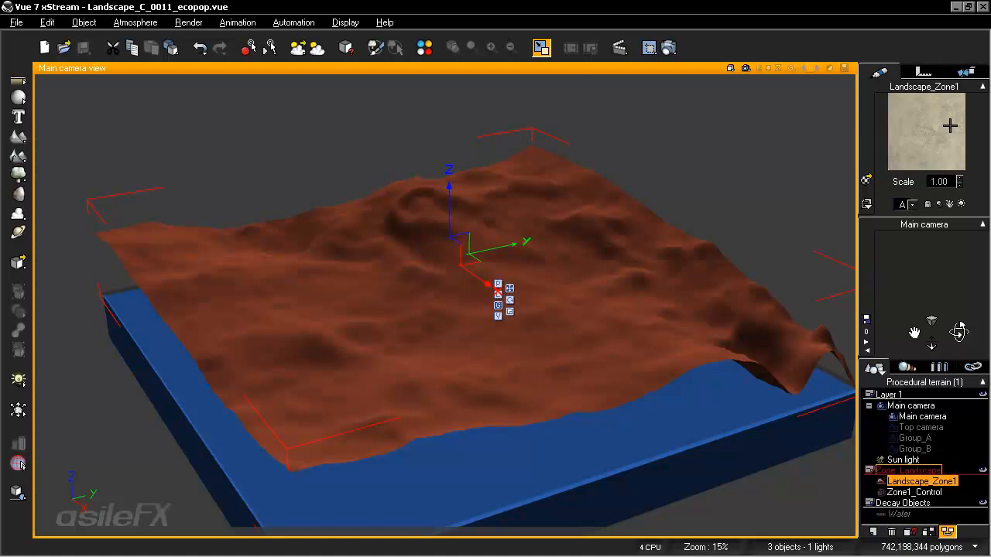
# - Reopen the Landscape_Zone1 material and start adding a plant to EcoPop_0001 from the ProjectContent Vegetation collection
pyautogui.doubleClick(945, 110)
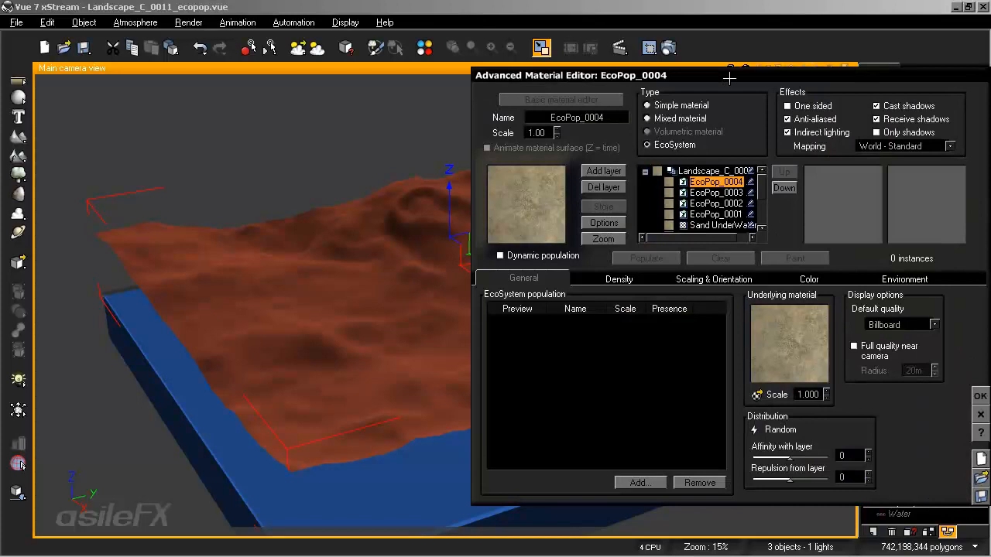
pyautogui.moveTo(729, 78); pyautogui.dragTo(727, 97)
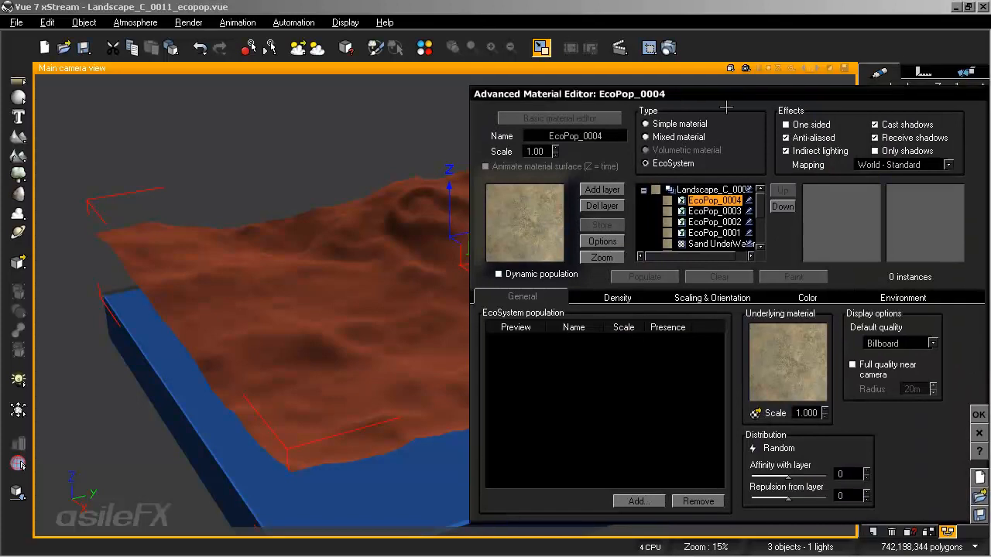
pyautogui.click(717, 232)
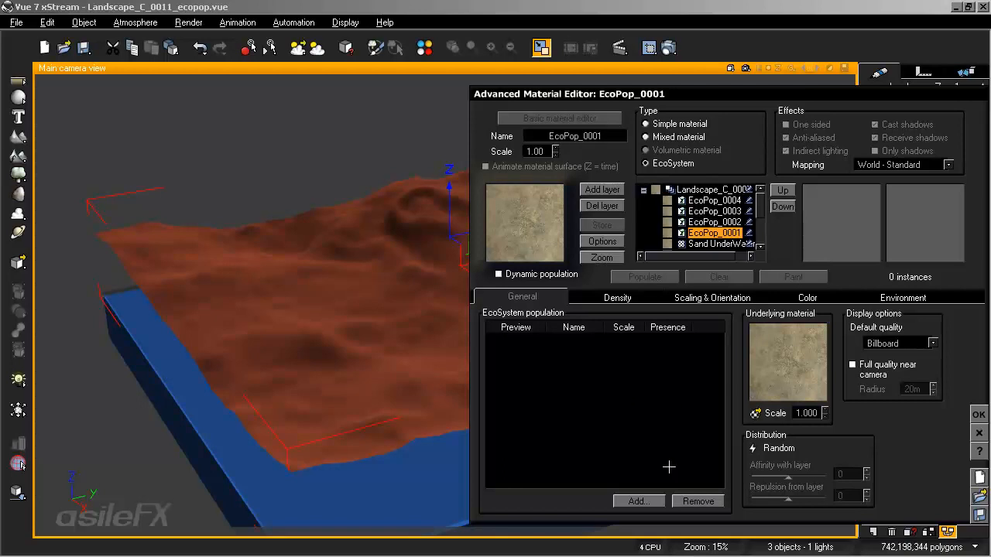
pyautogui.click(639, 501)
pyautogui.click(681, 522)
pyautogui.click(75, 278)
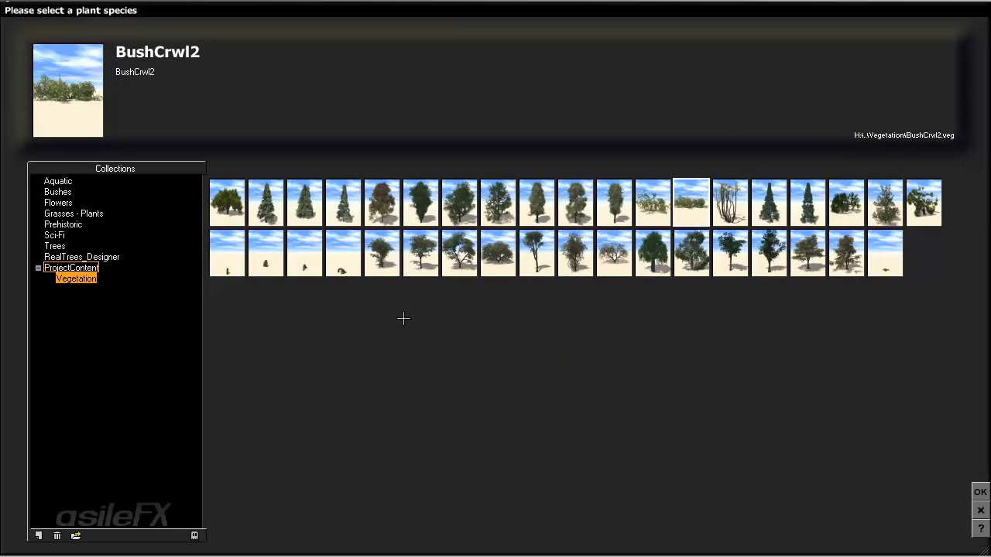
# - Examine the small dead and leafless species, including LDead1 and LeaflessOD1, and Oak2 in the project's Vegetation collection
pyautogui.click(334, 256)
pyautogui.click(312, 262)
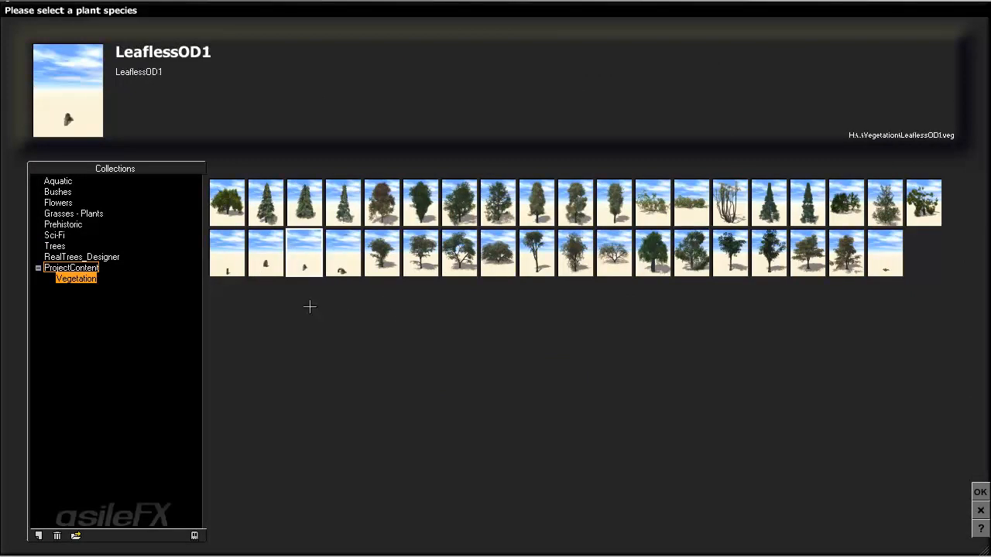
pyautogui.click(265, 259)
pyautogui.click(223, 258)
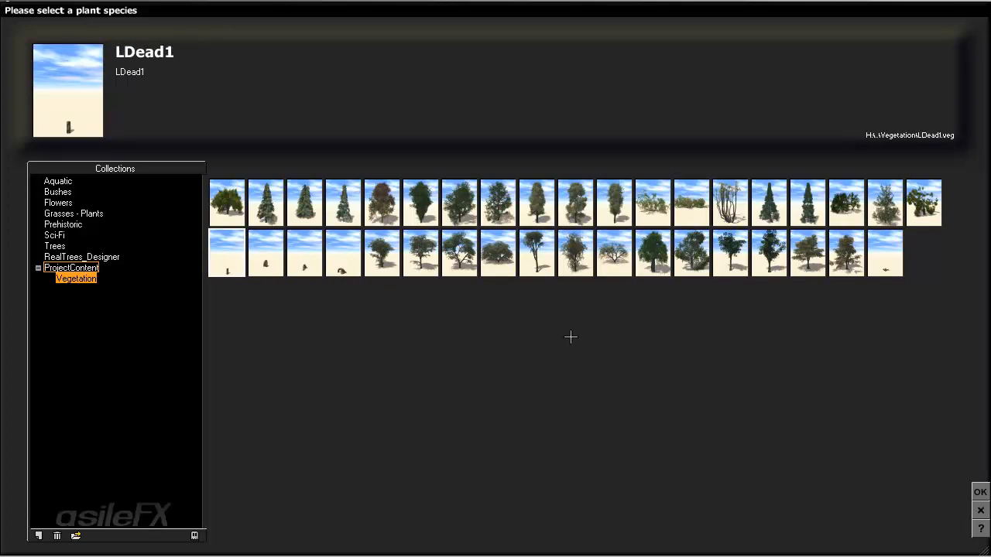
pyautogui.click(890, 250)
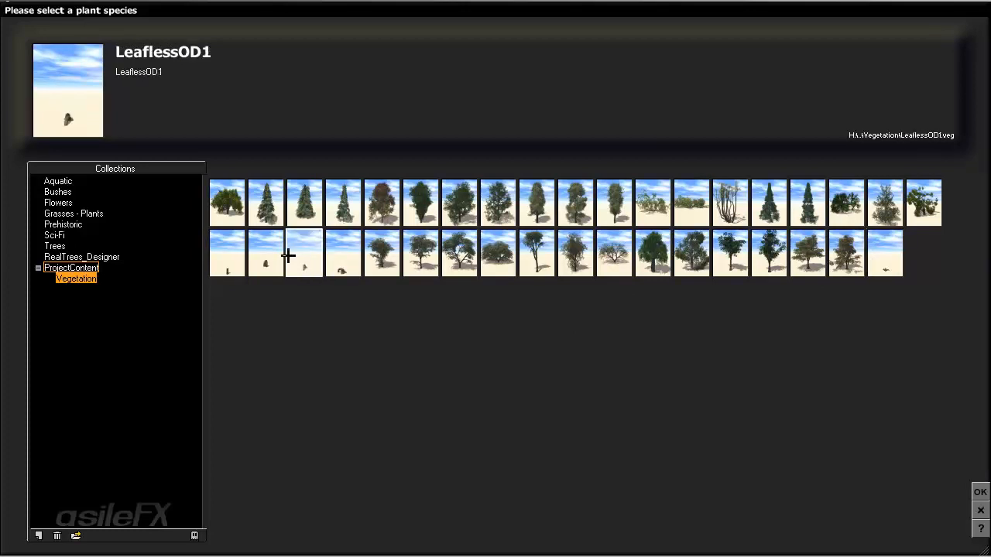
pyautogui.click(224, 256)
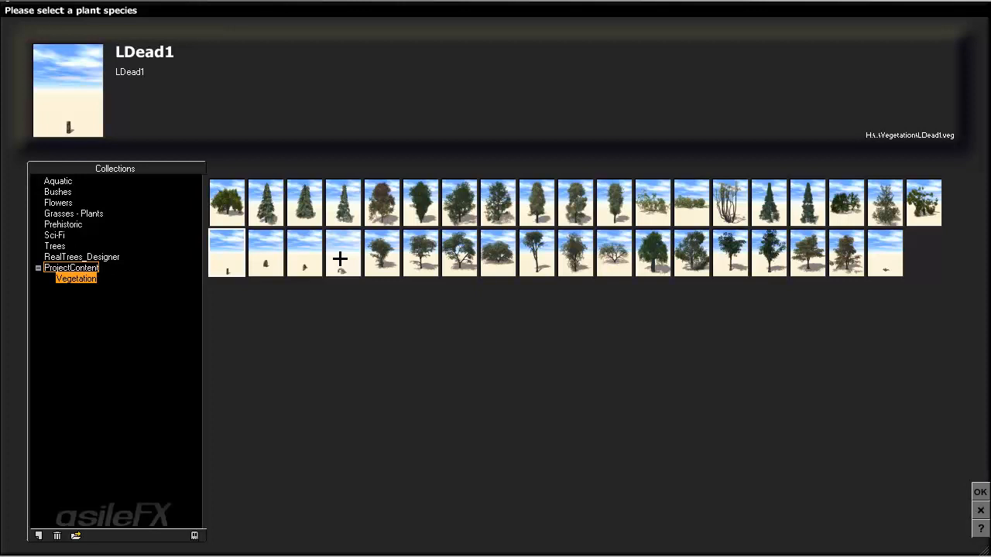
pyautogui.click(294, 252)
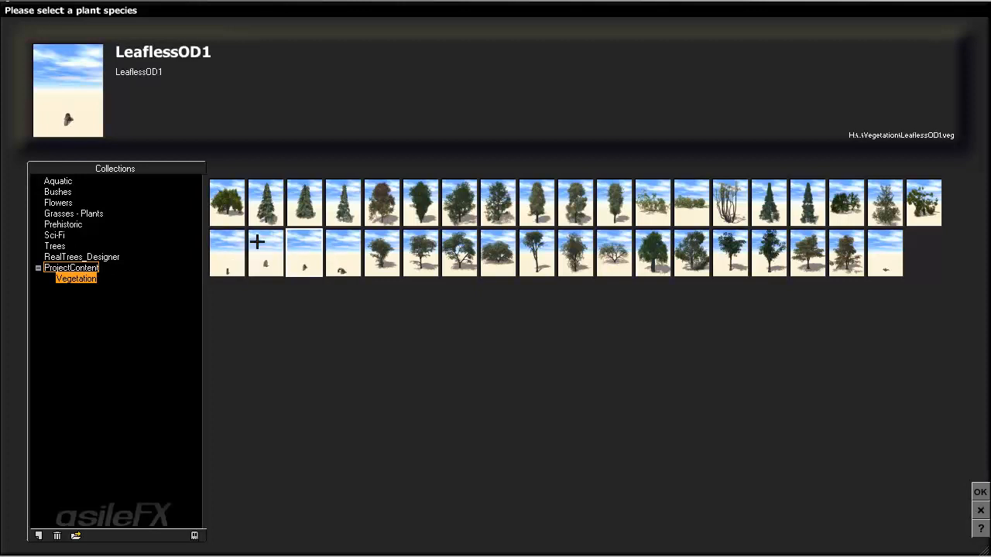
pyautogui.click(254, 241)
pyautogui.click(237, 257)
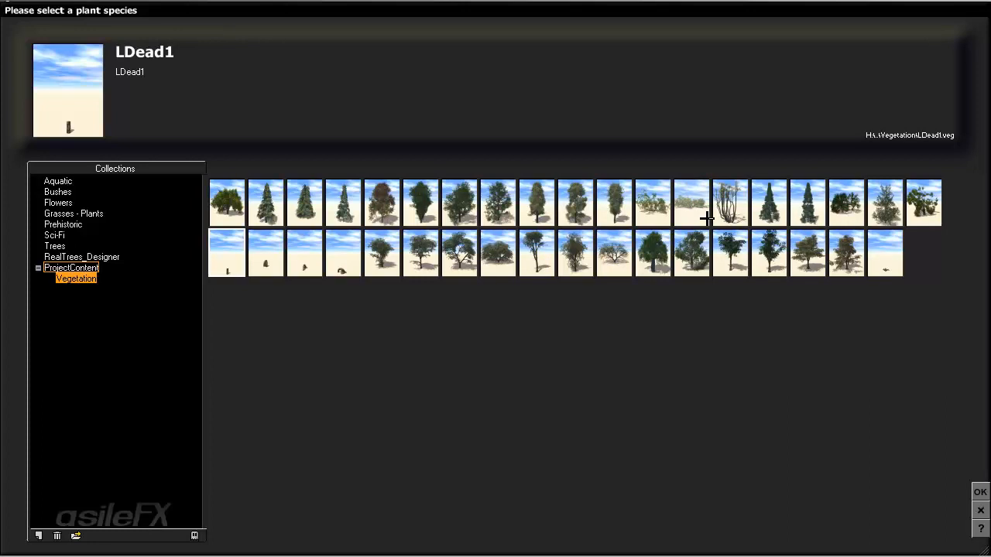
pyautogui.click(693, 266)
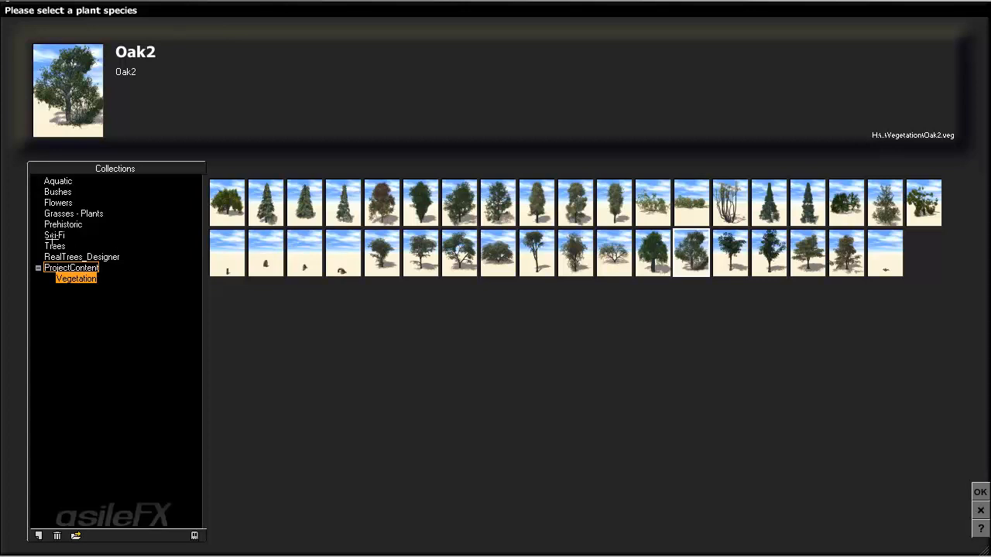
# - Examine the descriptions and polygon counts of Large European Ash, Alder - Late Summer and Rural Maple Tree in the Trees collection
pyautogui.click(55, 246)
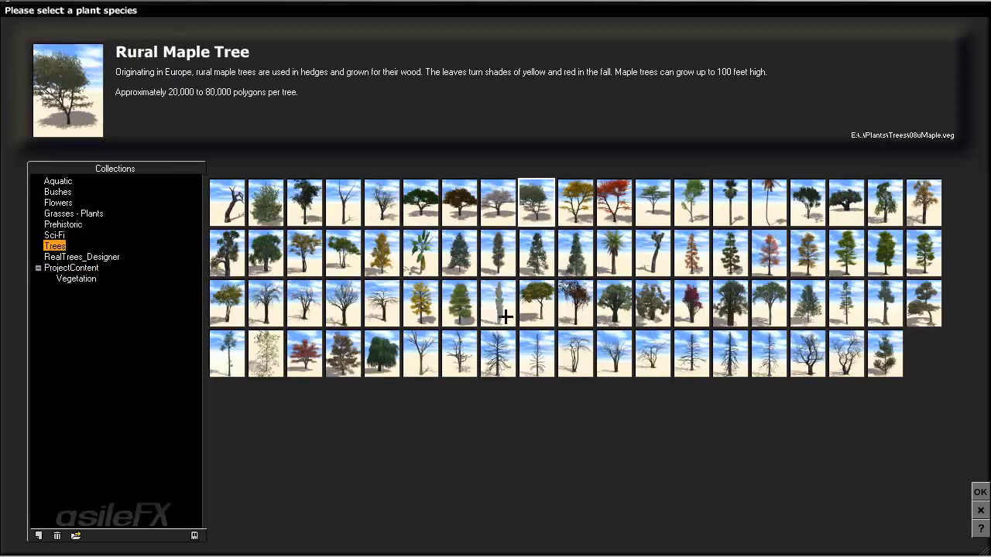
pyautogui.click(851, 258)
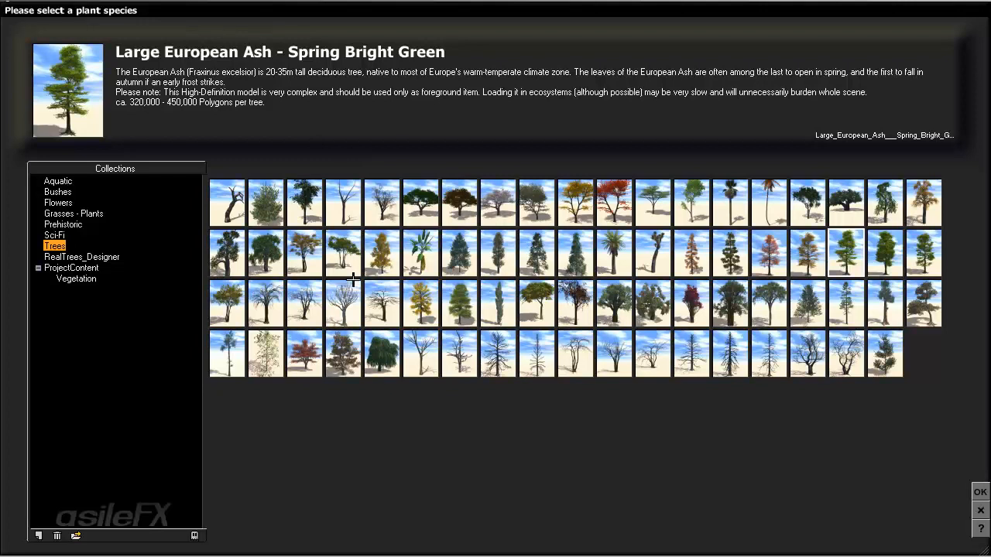
pyautogui.click(229, 310)
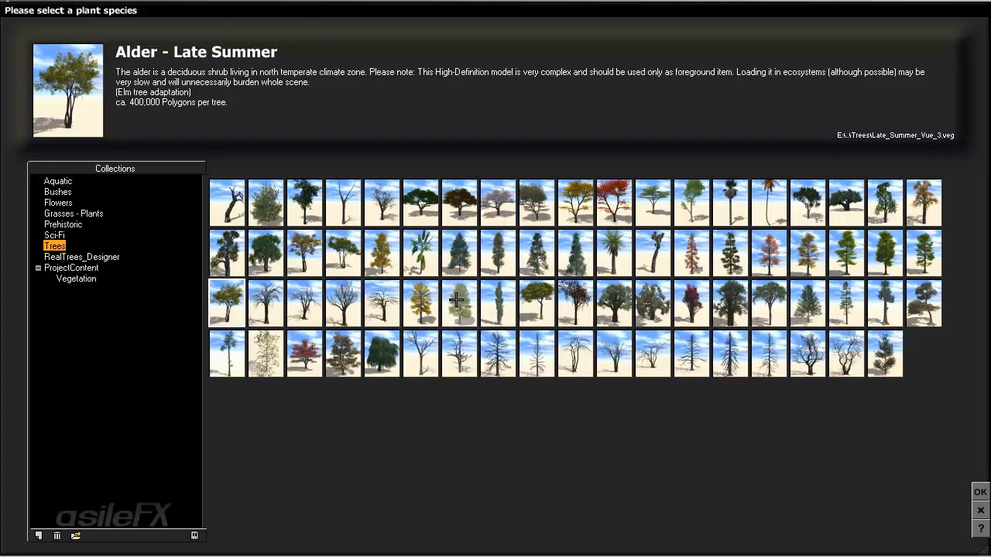
pyautogui.click(545, 214)
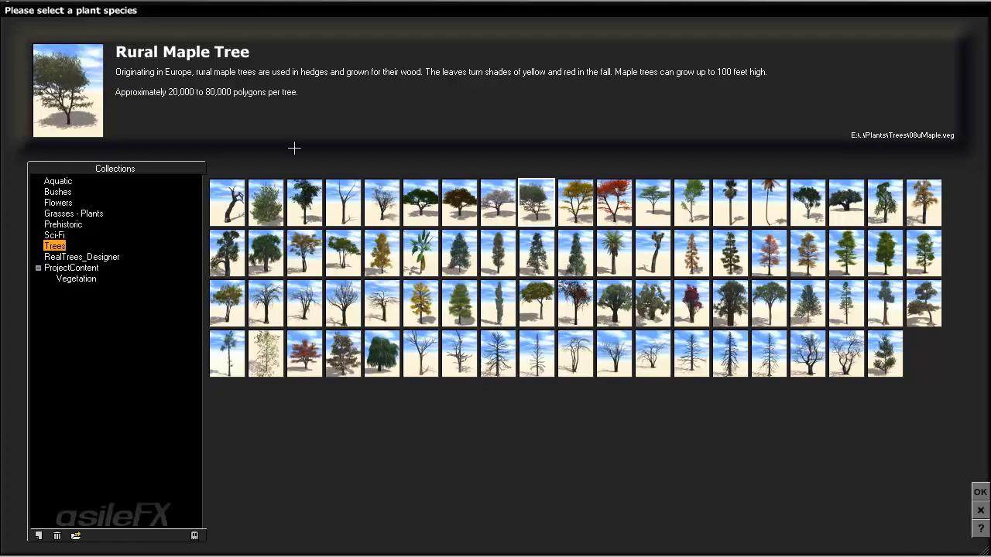
# - Add the Maple4 species from the ProjectContent Vegetation collection to the EcoPop_0001 population
pyautogui.click(75, 278)
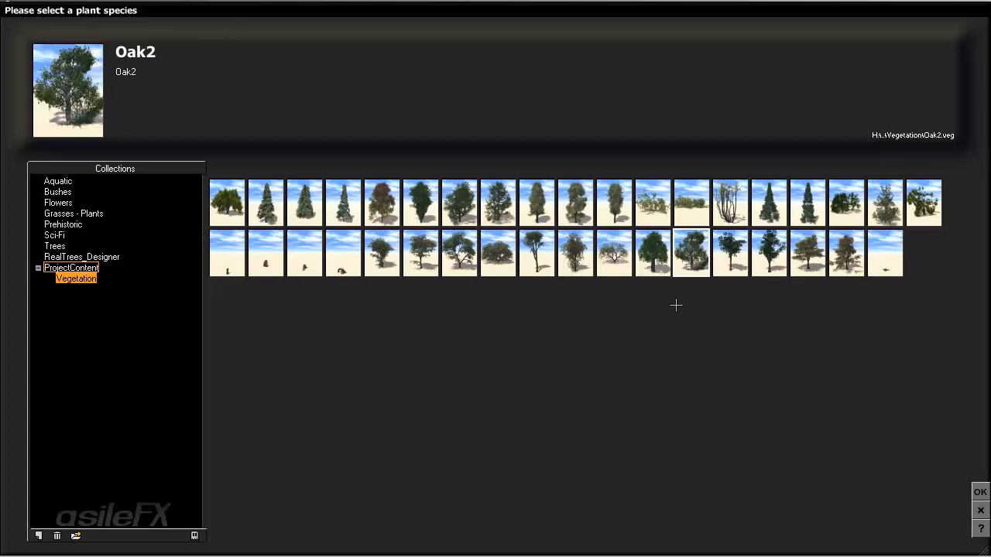
pyautogui.click(575, 253)
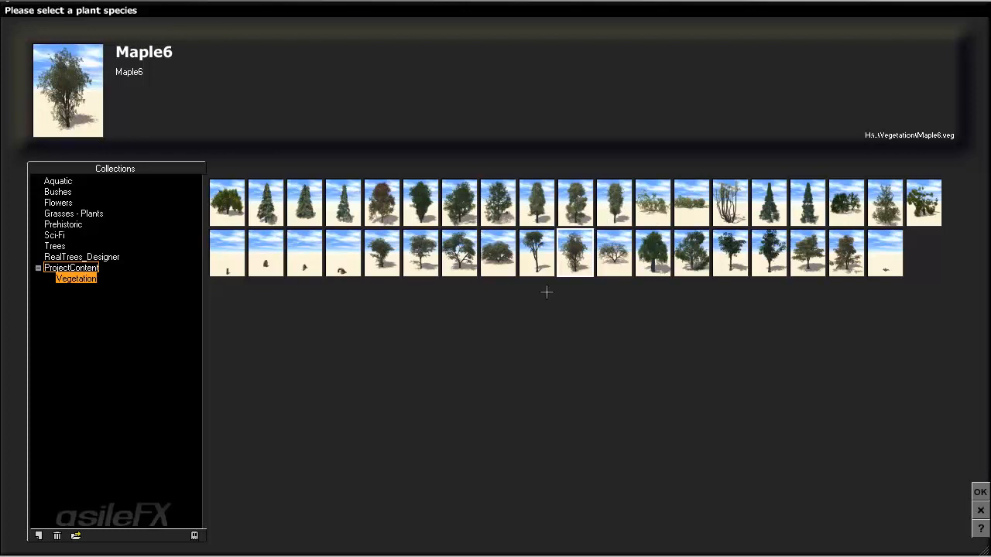
pyautogui.click(498, 252)
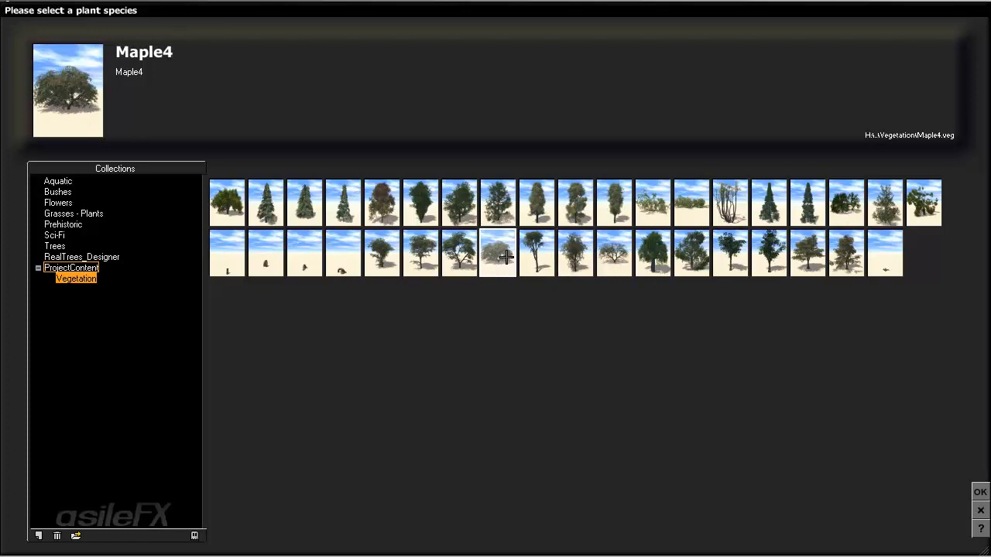
pyautogui.click(977, 494)
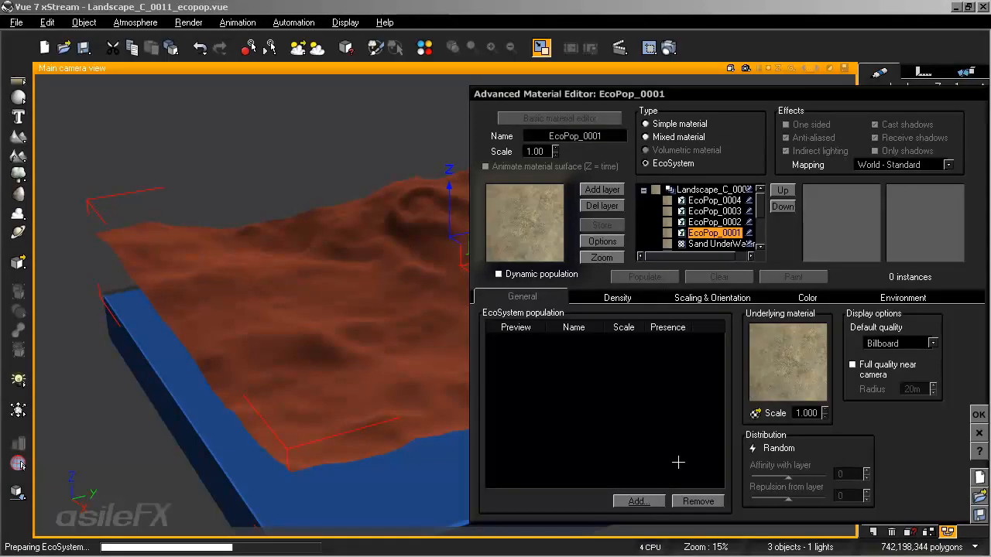
# - Add the Plum2 plant species from the project's Vegetation collection to the EcoPop_0001 population
pyautogui.click(638, 501)
pyautogui.click(691, 524)
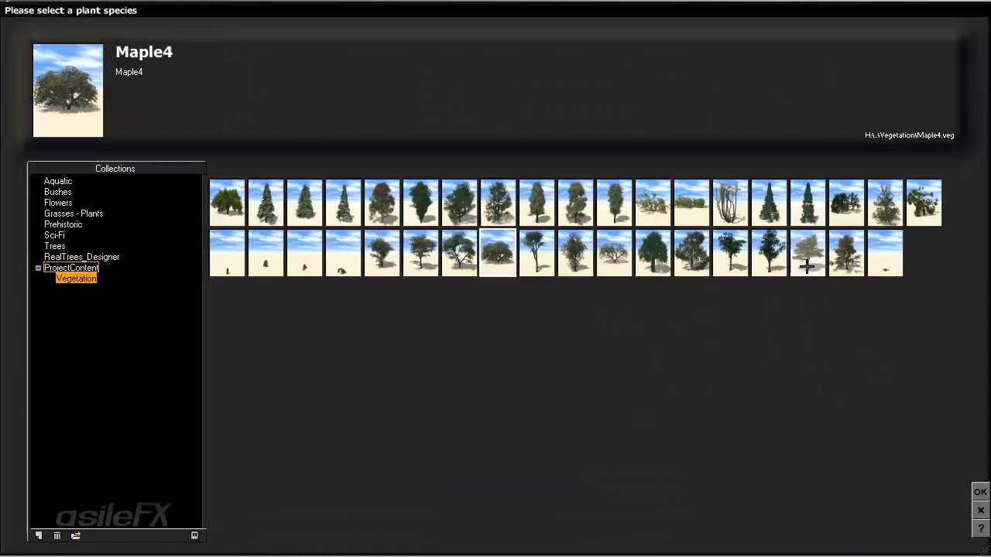
pyautogui.click(762, 256)
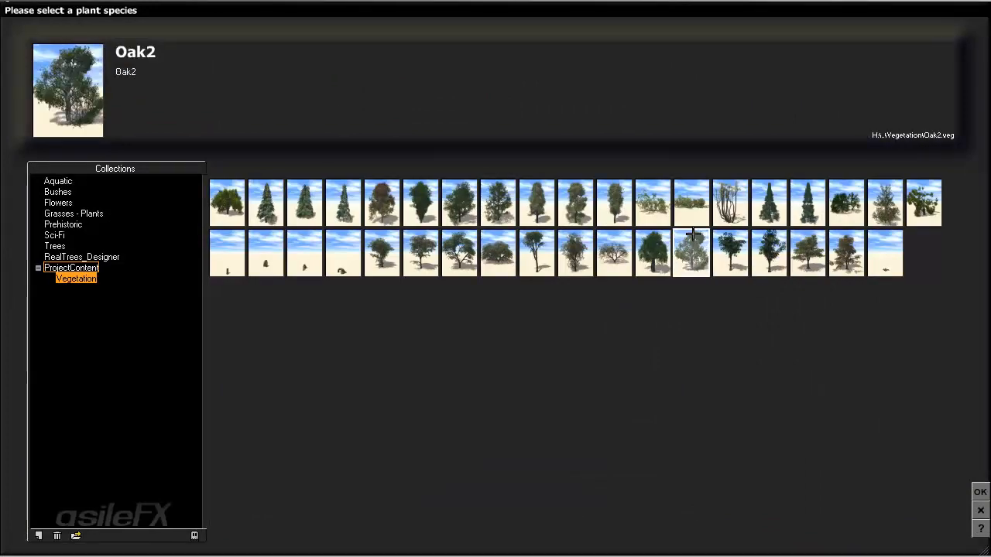
pyautogui.click(980, 492)
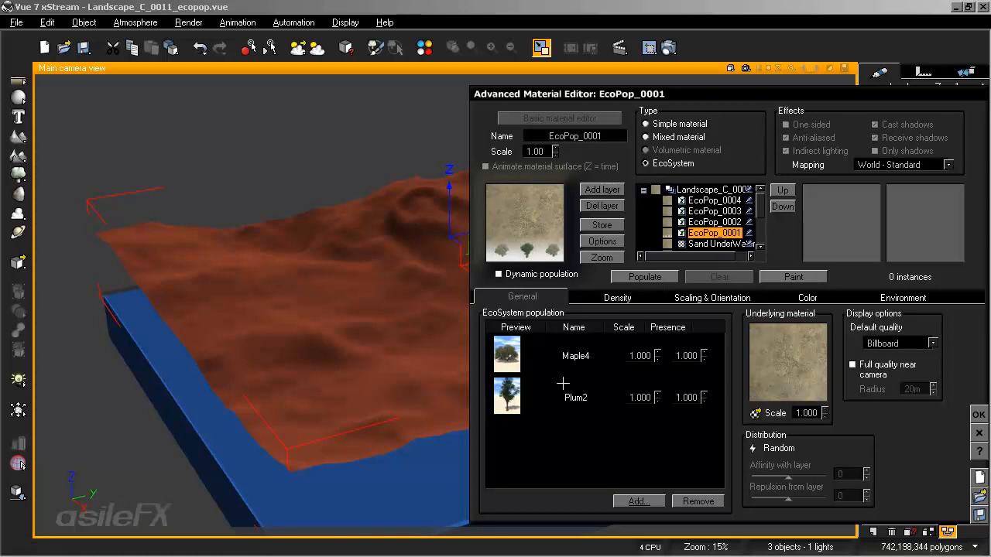
# - Add the Maple3 plant species from the project's Vegetation collection to the EcoPop_0001 population
pyautogui.click(654, 500)
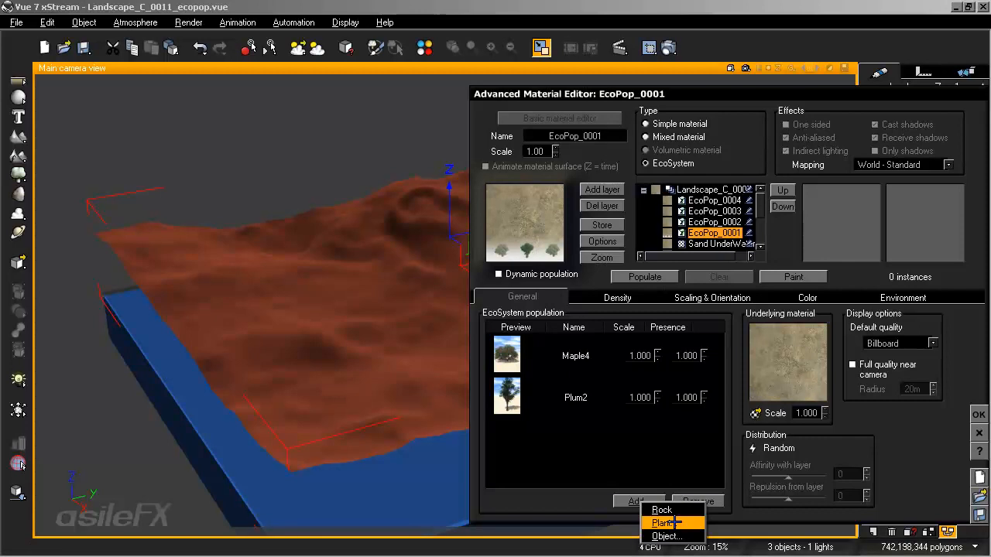
pyautogui.click(664, 524)
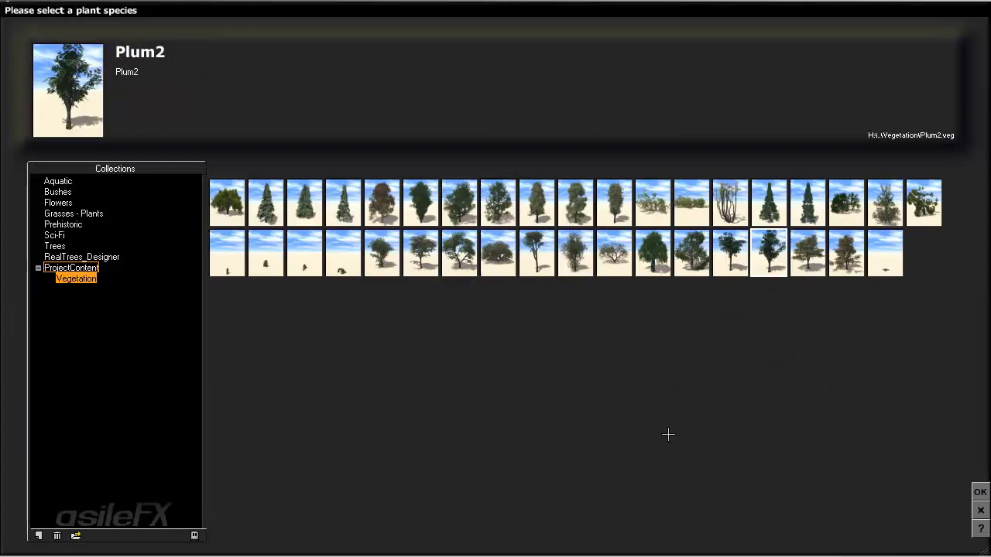
pyautogui.click(461, 259)
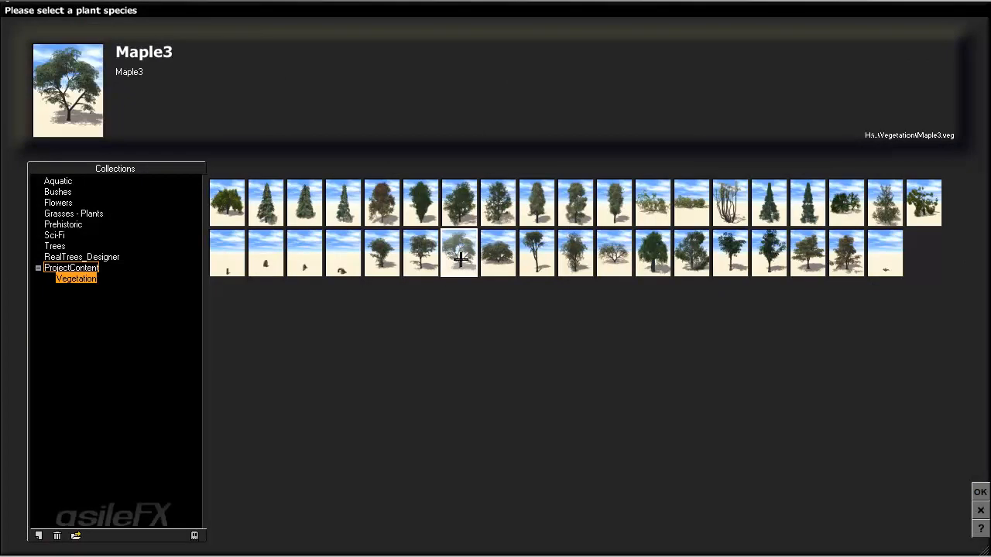
pyautogui.click(980, 492)
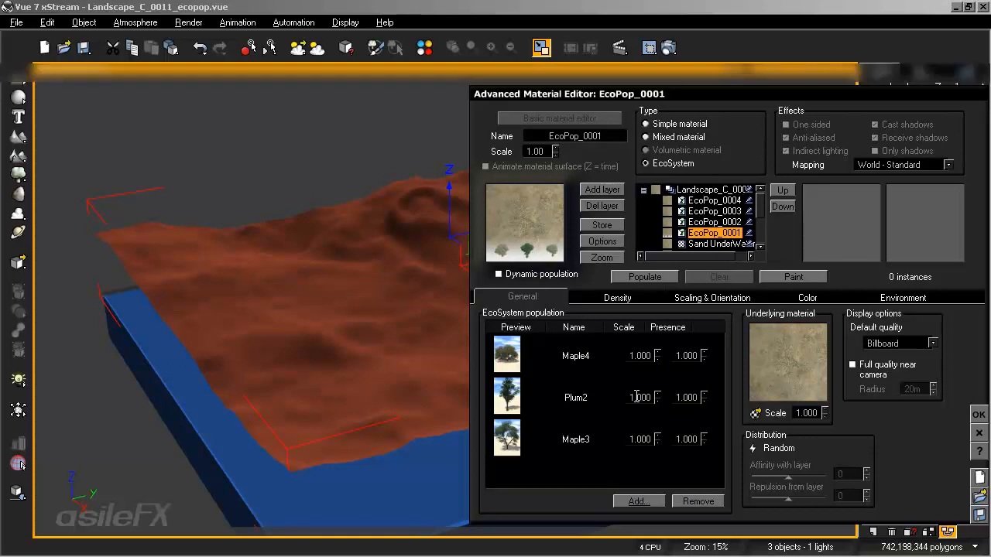
# - Switch to Firefox and open the Vue Vegetation Reference Chart on the asileFX Free Stuff page
pyautogui.hotkey('alt', 'Tab')
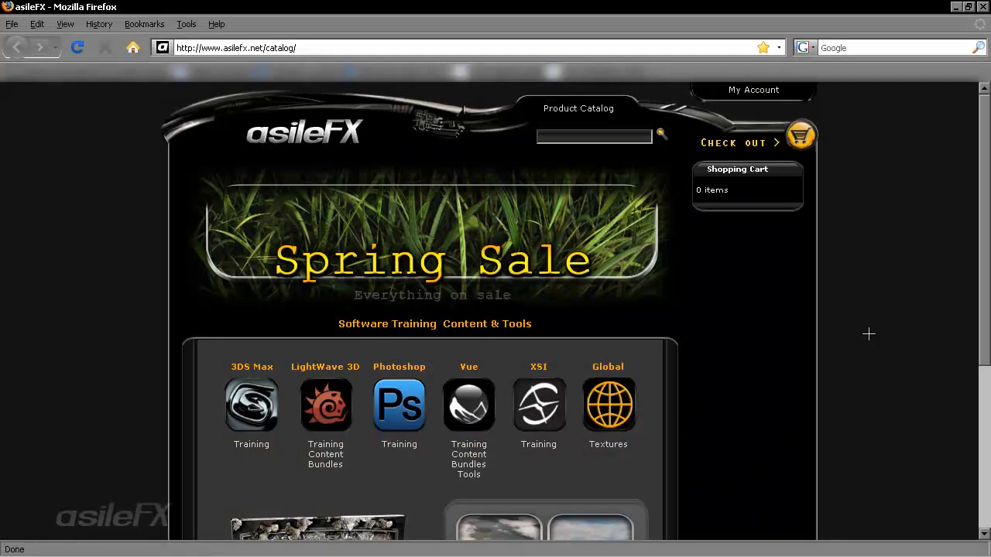
pyautogui.scroll(-6, 869, 334)
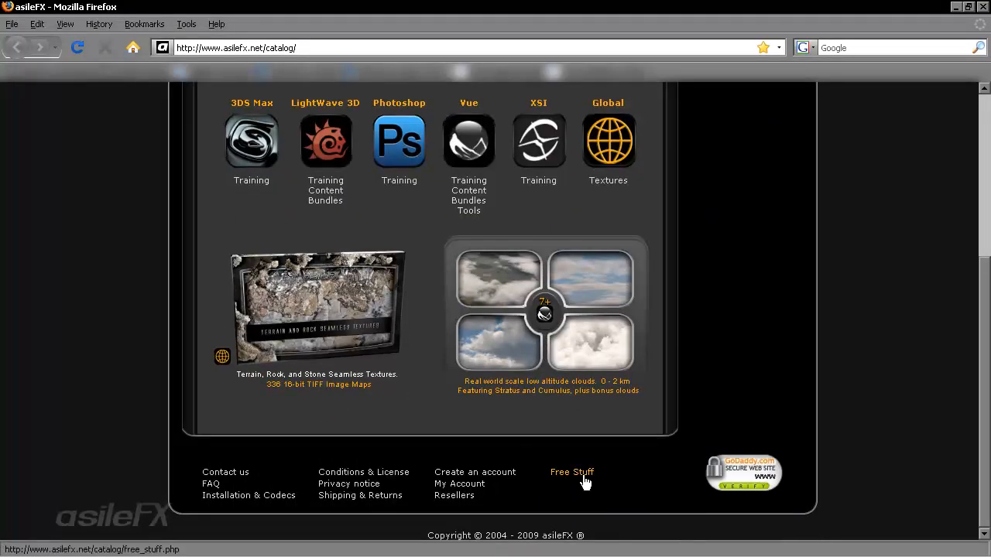
pyautogui.click(583, 475)
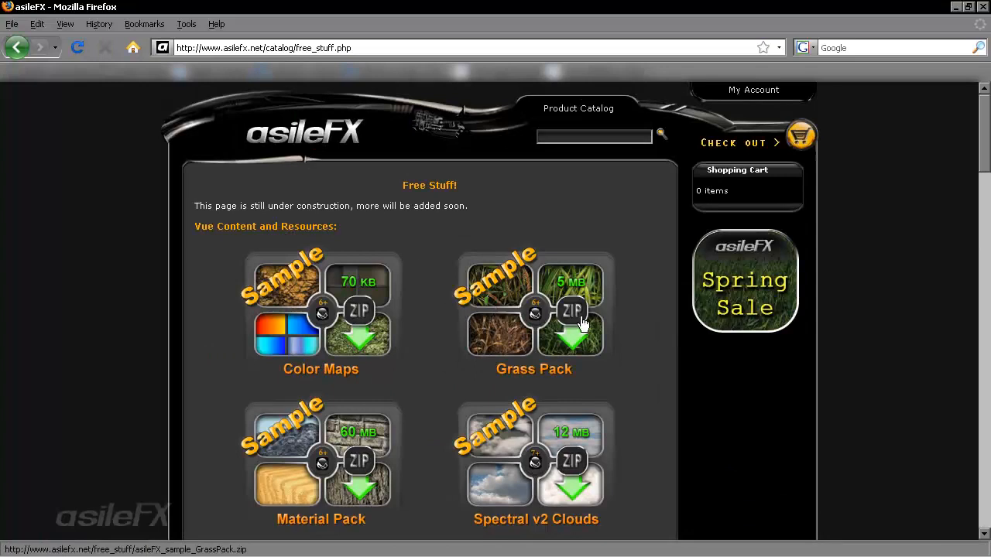
pyautogui.scroll(-7, 496, 310)
pyautogui.scroll(-6, 493, 300)
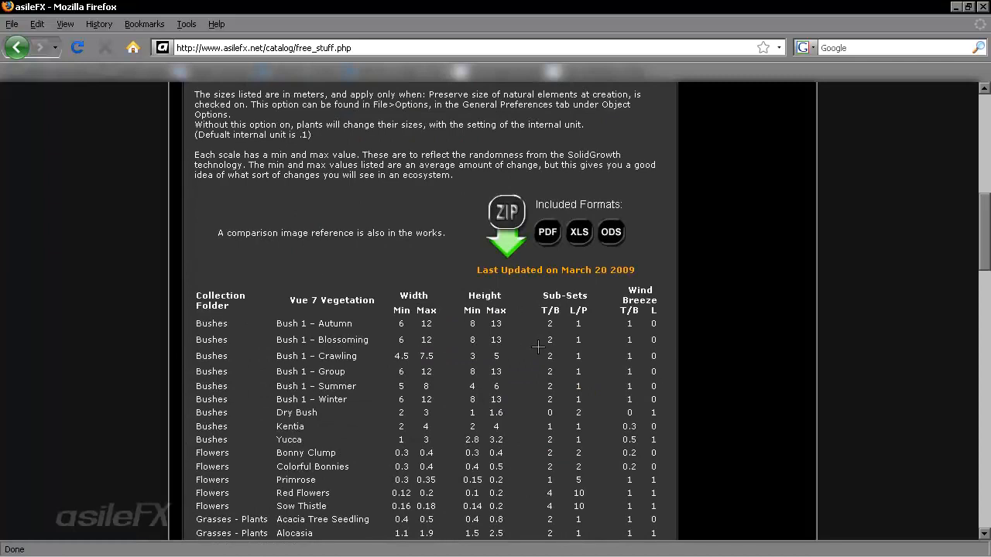
# - Examine the Vue Vegetation Reference Chart, its included download formats, last update date, and the listed bush, flower and grass entries
pyautogui.scroll(-7, 539, 347)
pyautogui.scroll(3, 538, 348)
pyautogui.scroll(1, 538, 346)
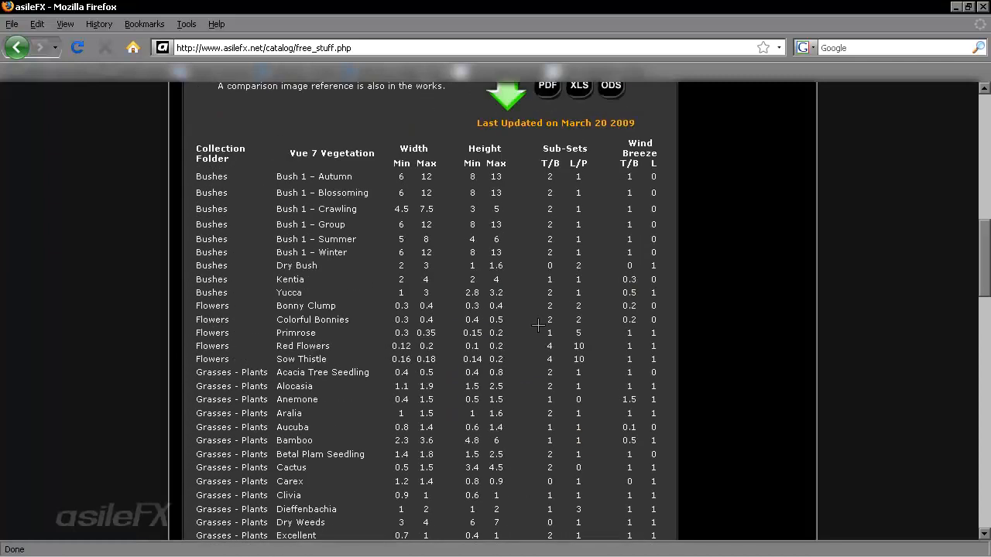
pyautogui.scroll(-13, 692, 251)
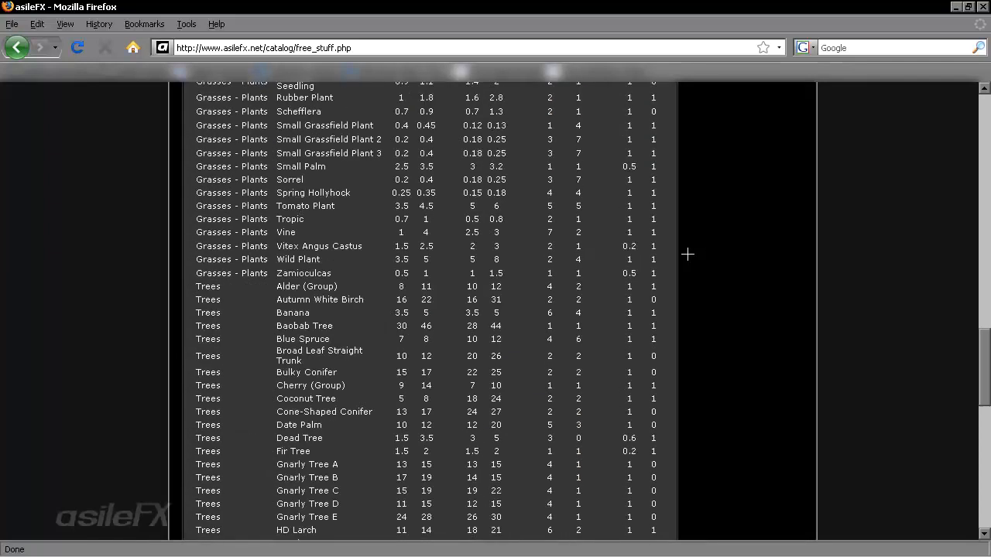
pyautogui.scroll(20, 688, 253)
pyautogui.scroll(1, 687, 254)
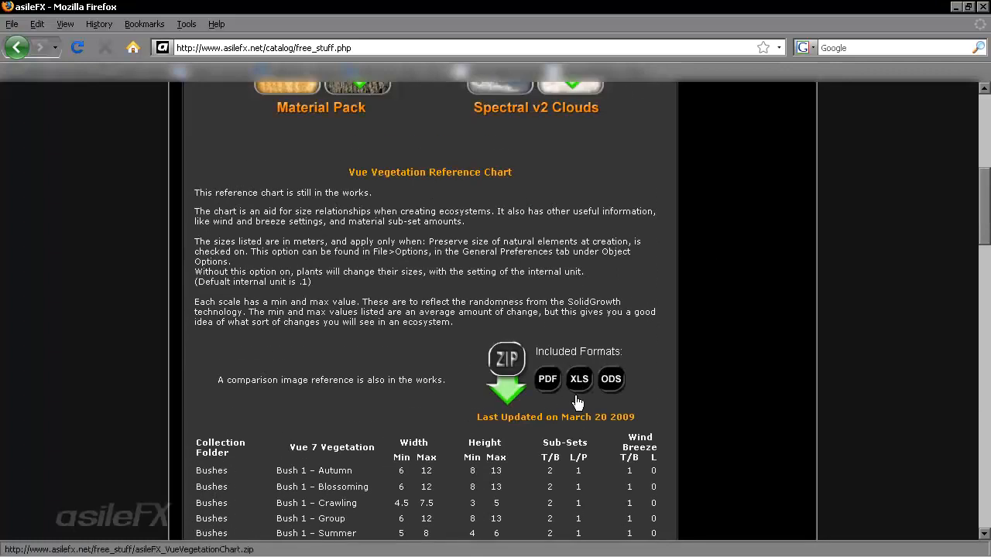
pyautogui.scroll(-3, 577, 402)
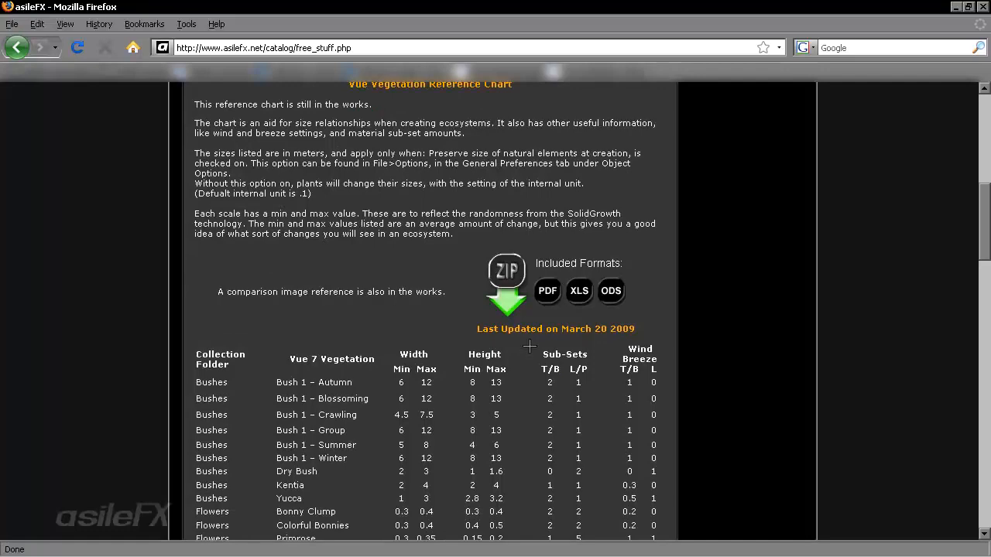
pyautogui.moveTo(481, 329); pyautogui.dragTo(620, 333)
pyautogui.click(644, 328)
pyautogui.scroll(-3, 640, 328)
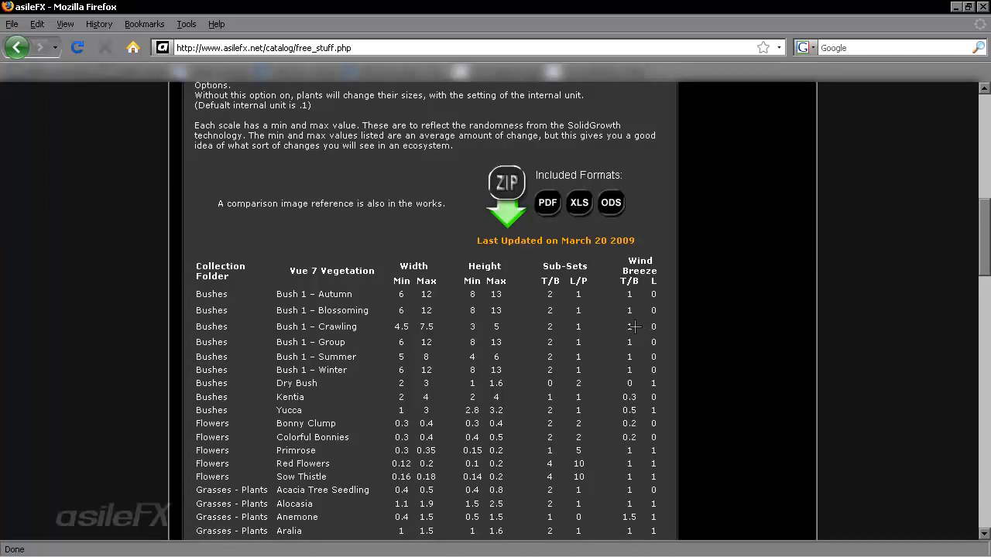
pyautogui.scroll(-8, 634, 327)
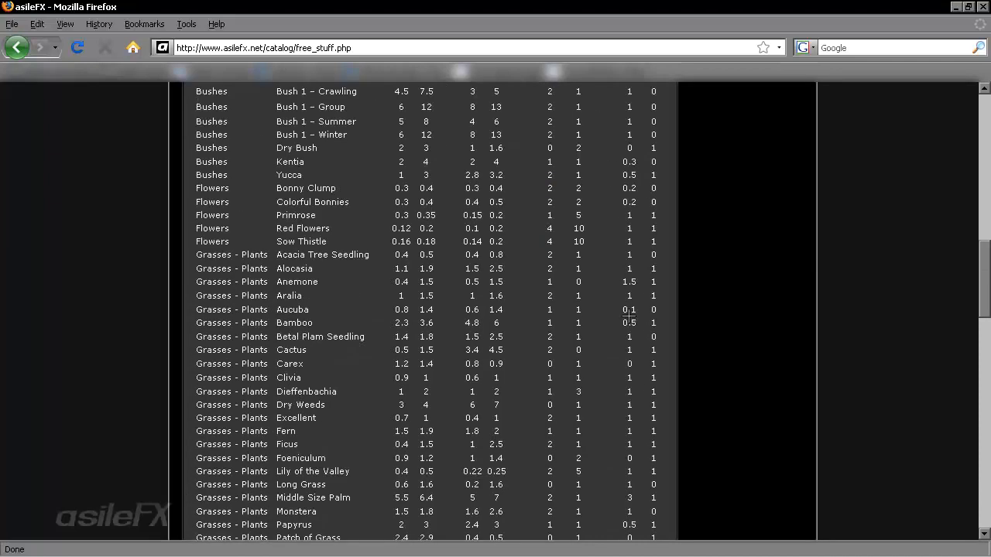
# - Show the reference chart full screen and examine the tree width and height ranges and the material sub-set columns
pyautogui.press('F11')
pyautogui.scroll(-3, 569, 292)
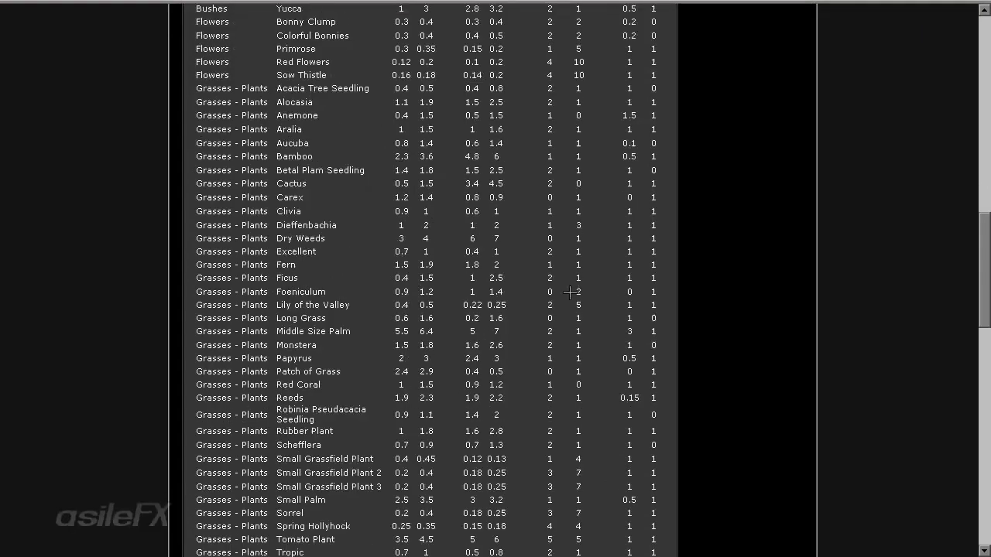
pyautogui.scroll(-18, 570, 292)
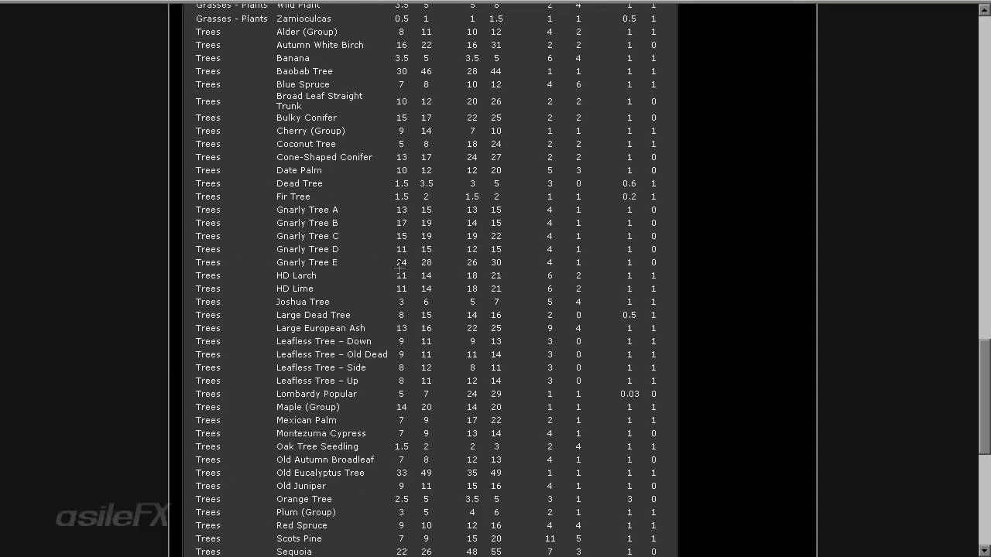
pyautogui.scroll(20, 467, 294)
pyautogui.scroll(3, 466, 295)
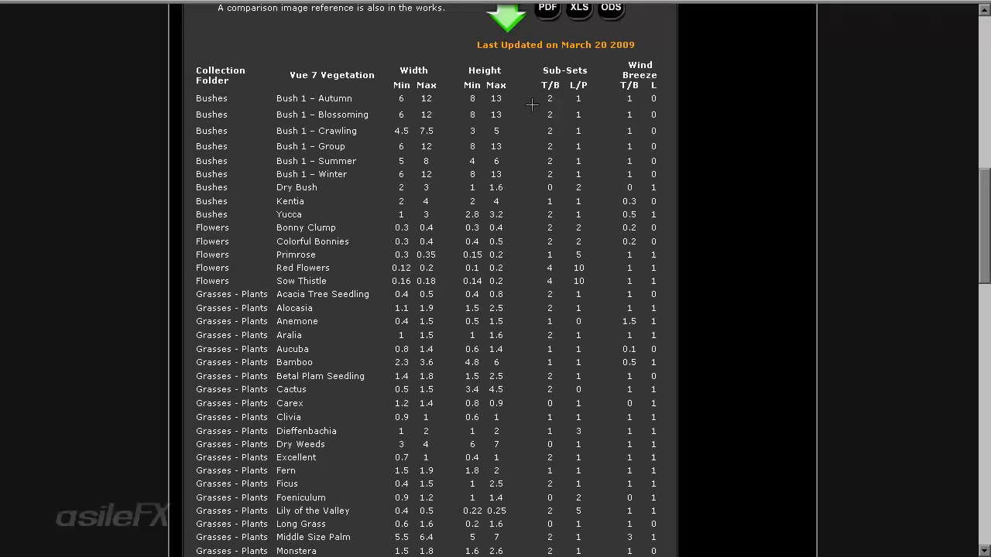
pyautogui.moveTo(543, 99); pyautogui.dragTo(602, 97)
pyautogui.scroll(-7, 429, 378)
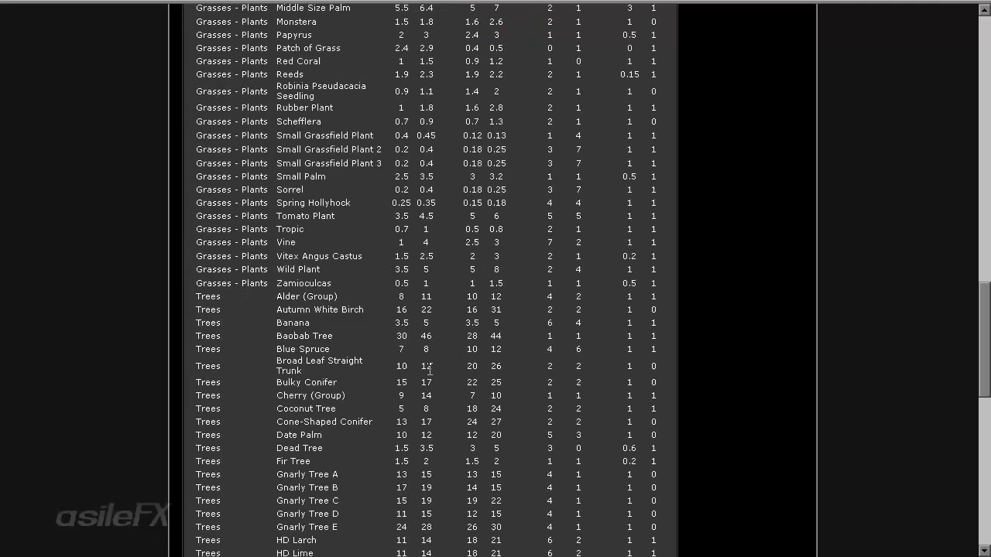
pyautogui.scroll(-2, 429, 370)
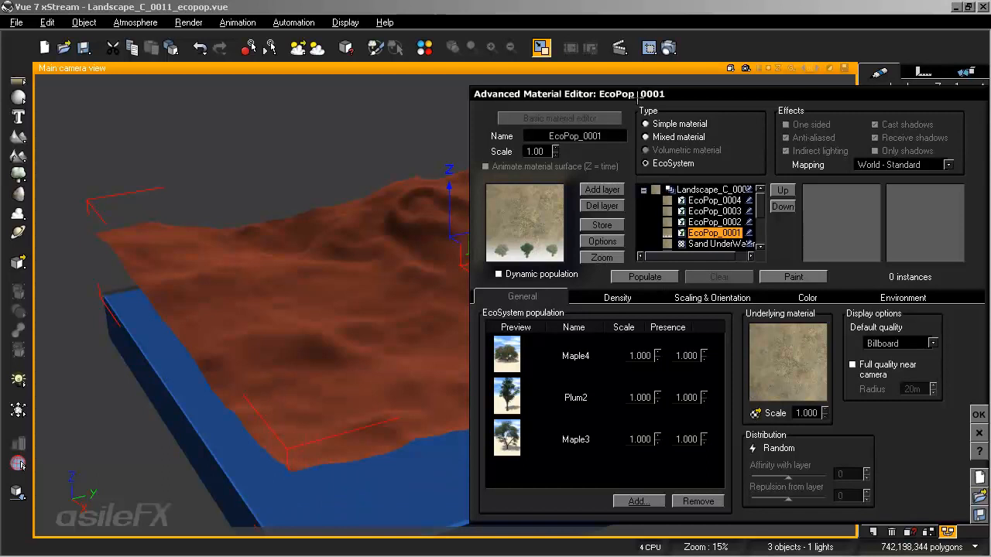
# - Populate the EcoPop_0001 layer with its Maple4, Plum2 and Maple3 species and accept the material changes
pyautogui.moveTo(639, 95); pyautogui.dragTo(635, 85)
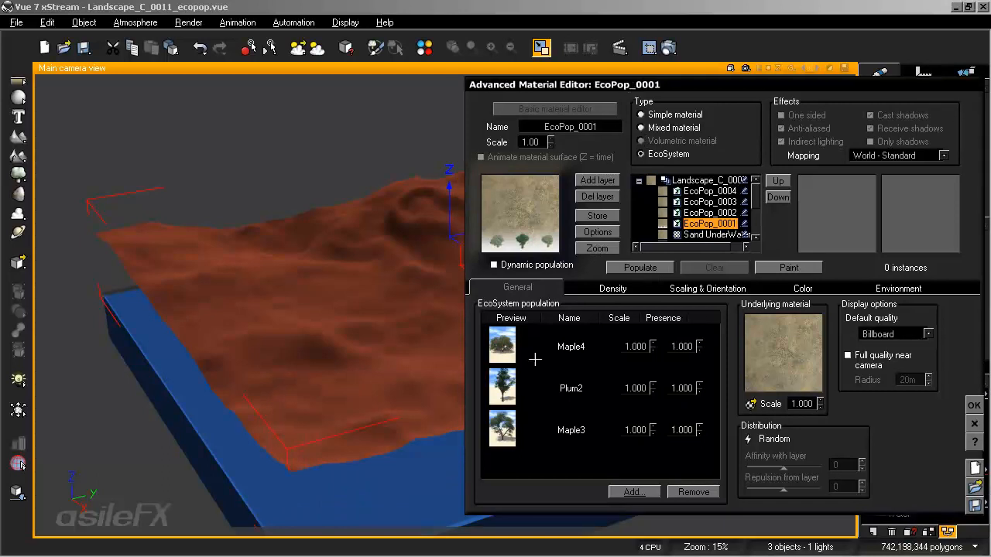
pyautogui.click(647, 268)
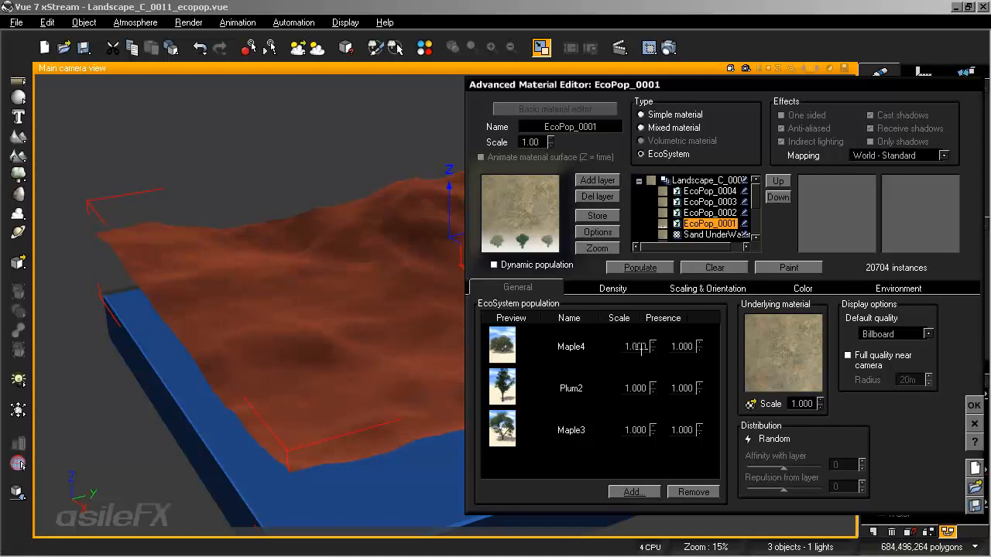
pyautogui.click(974, 405)
pyautogui.scroll(8, 516, 274)
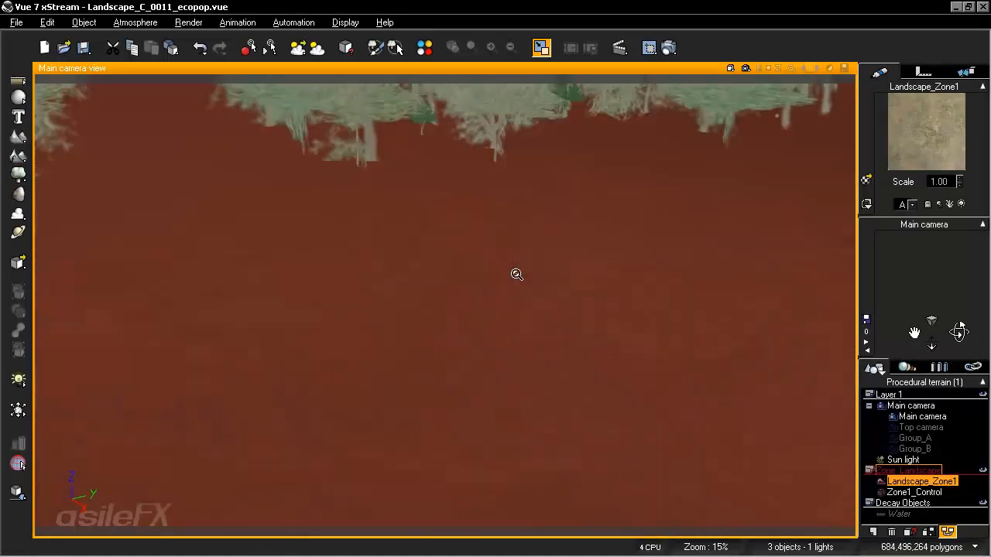
pyautogui.scroll(-5, 517, 274)
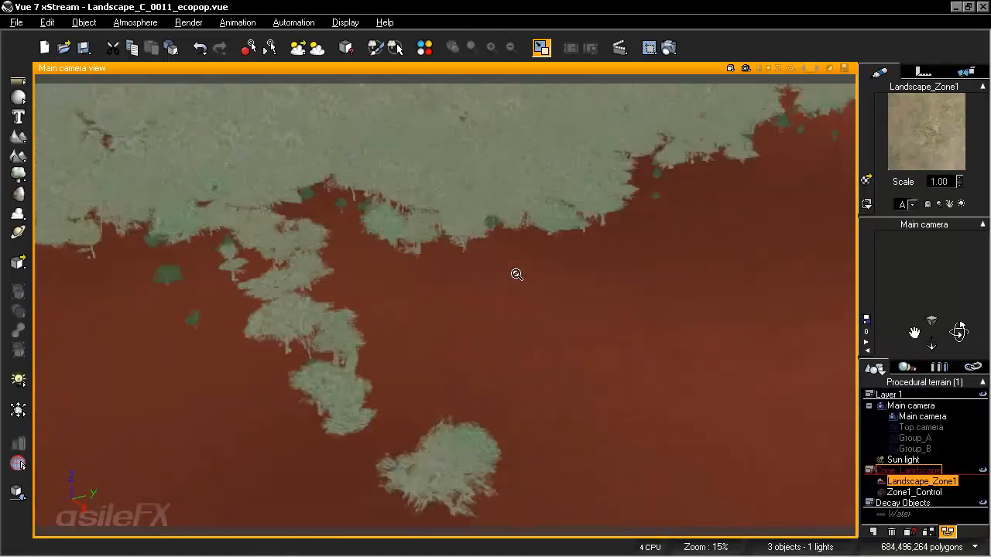
pyautogui.scroll(3, 517, 274)
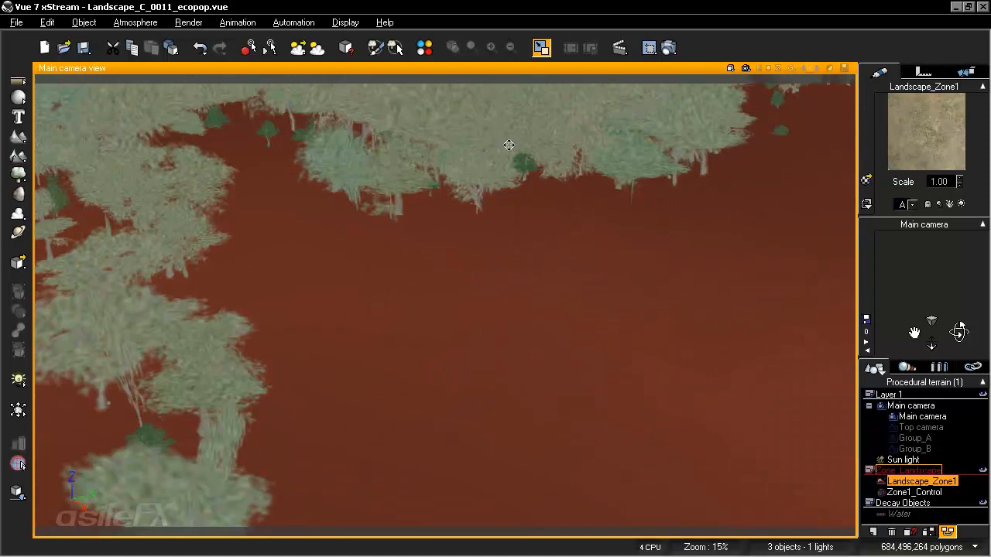
# - Examine the populated tree cover on Landscape_Zone1, from the close-up tree clusters out to the whole terrain block
pyautogui.moveTo(223, 212); pyautogui.dragTo(365, 238, button='middle')
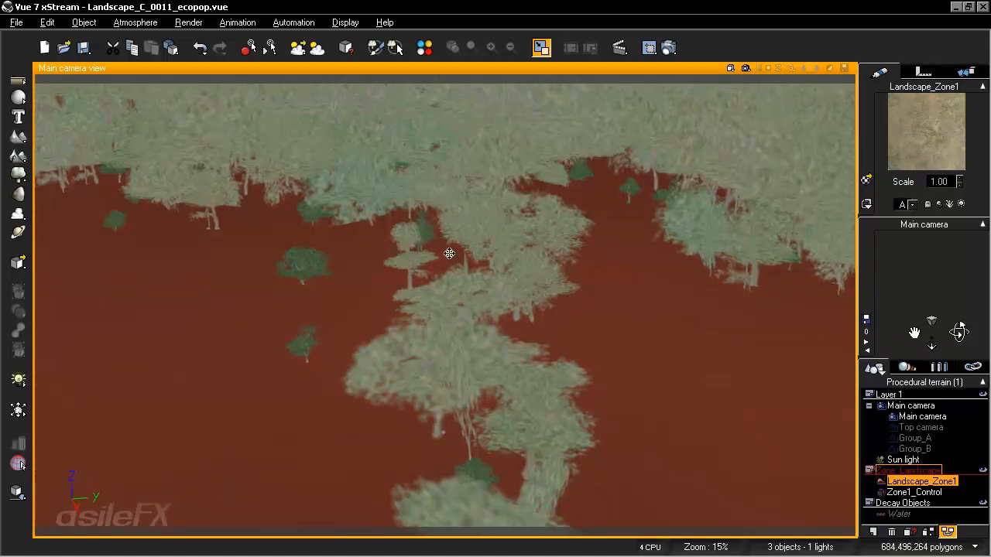
pyautogui.scroll(-4, 453, 254)
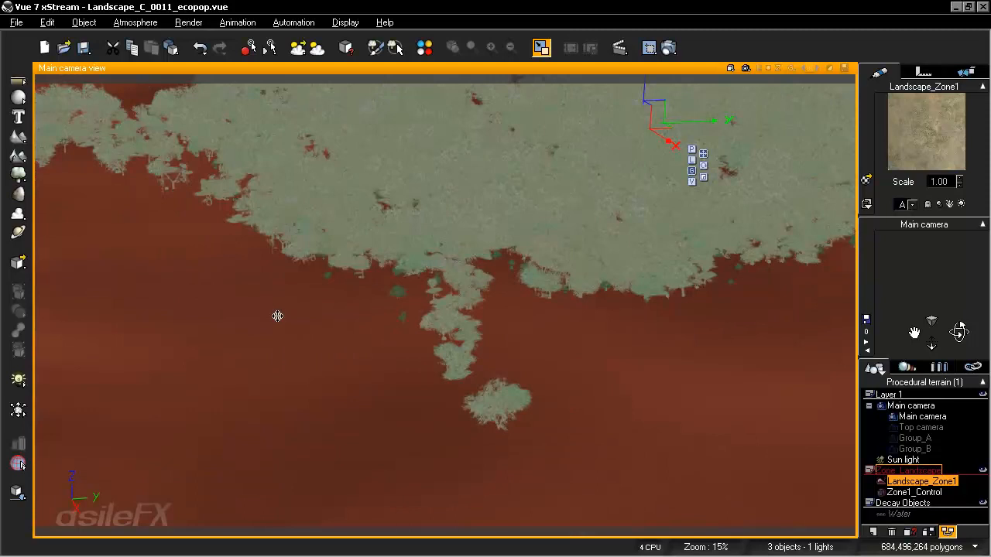
pyautogui.moveTo(277, 315); pyautogui.dragTo(232, 283, button='middle')
pyautogui.scroll(-3, 395, 290)
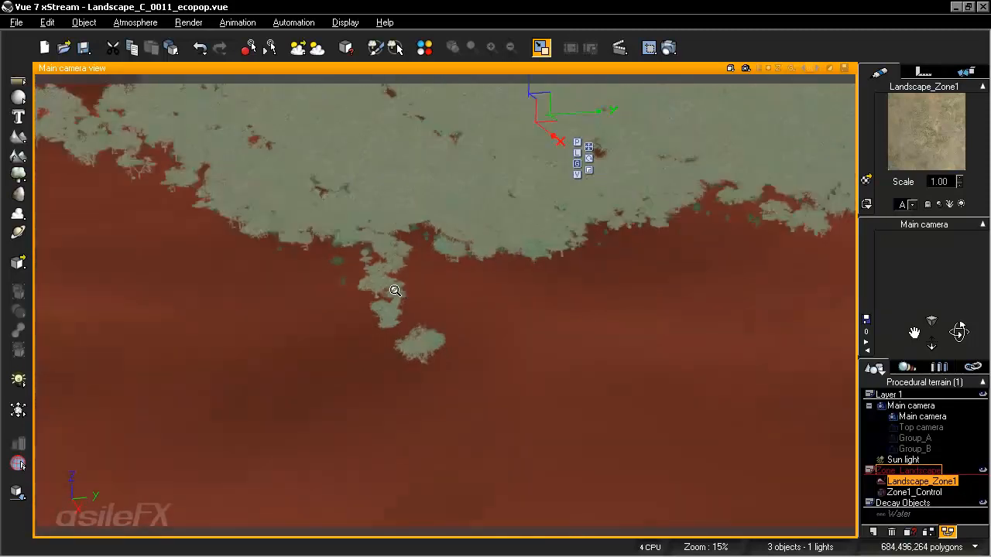
pyautogui.scroll(-1, 395, 291)
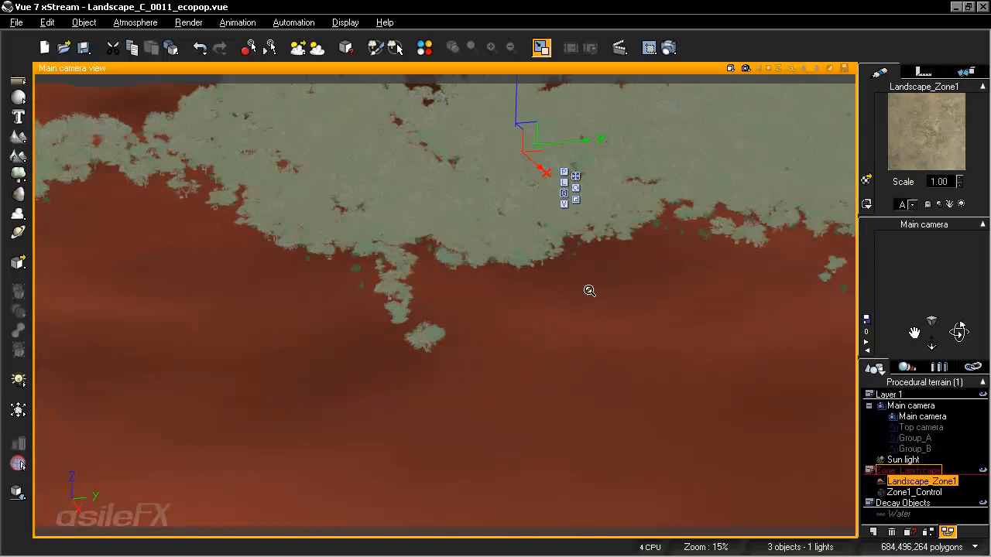
pyautogui.scroll(-5, 589, 290)
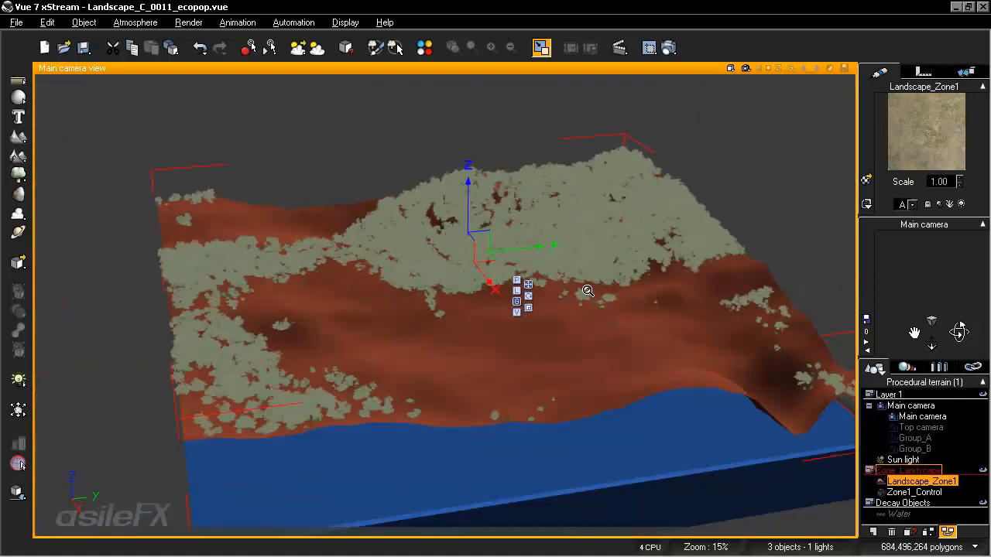
pyautogui.scroll(-6, 588, 290)
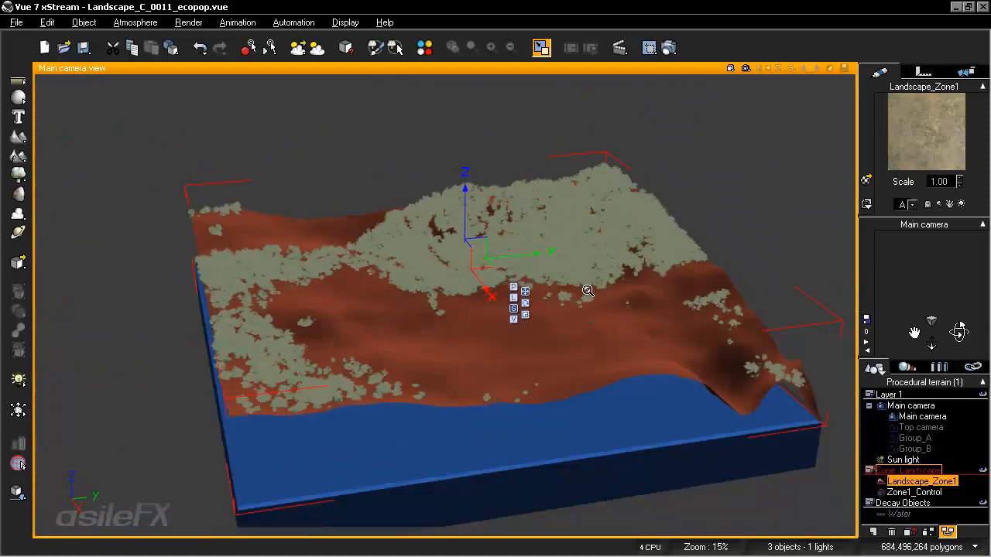
pyautogui.scroll(-3, 588, 290)
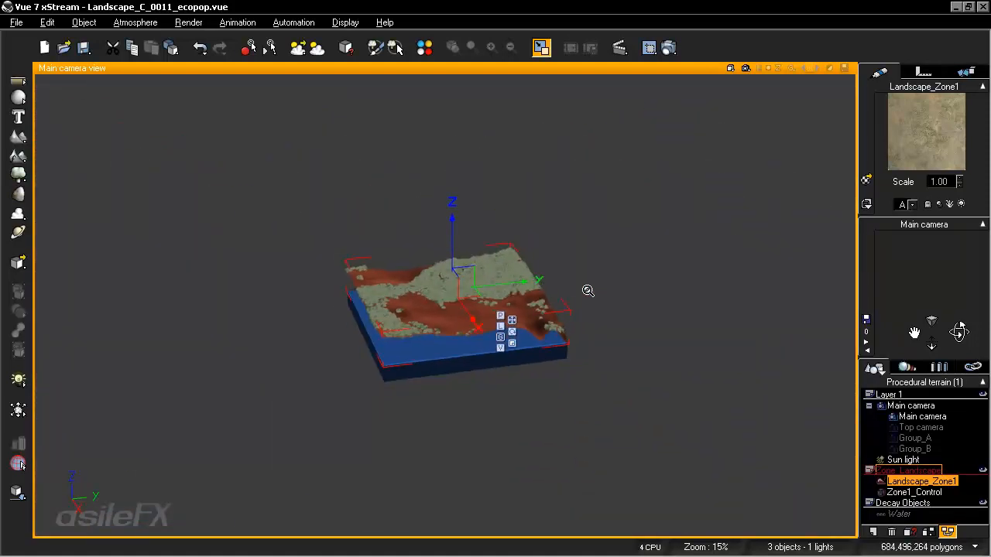
# - Enable full quality near camera for the EcoPop_0001 layer of Landscape_Zone1's material and accept the change
pyautogui.click(683, 283)
pyautogui.click(943, 480)
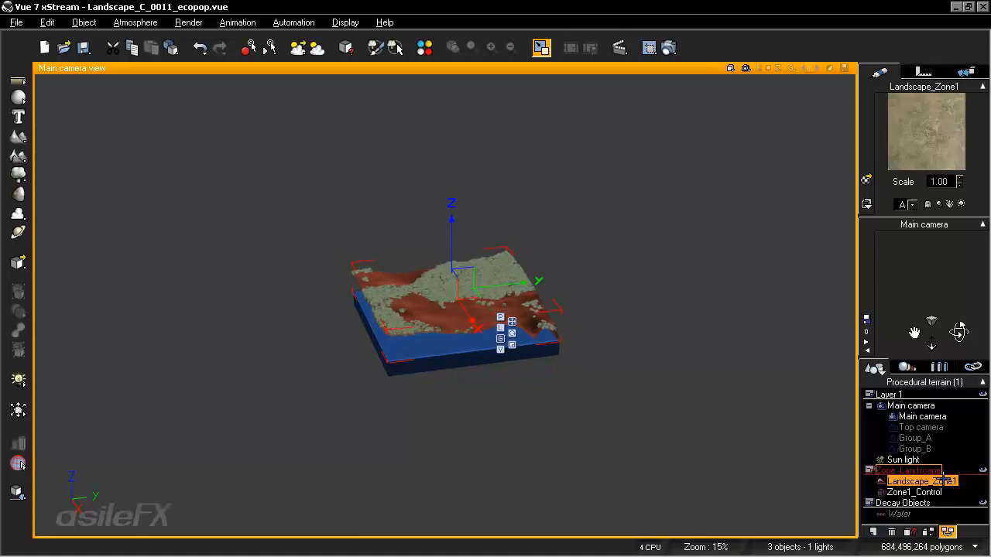
pyautogui.doubleClick(921, 132)
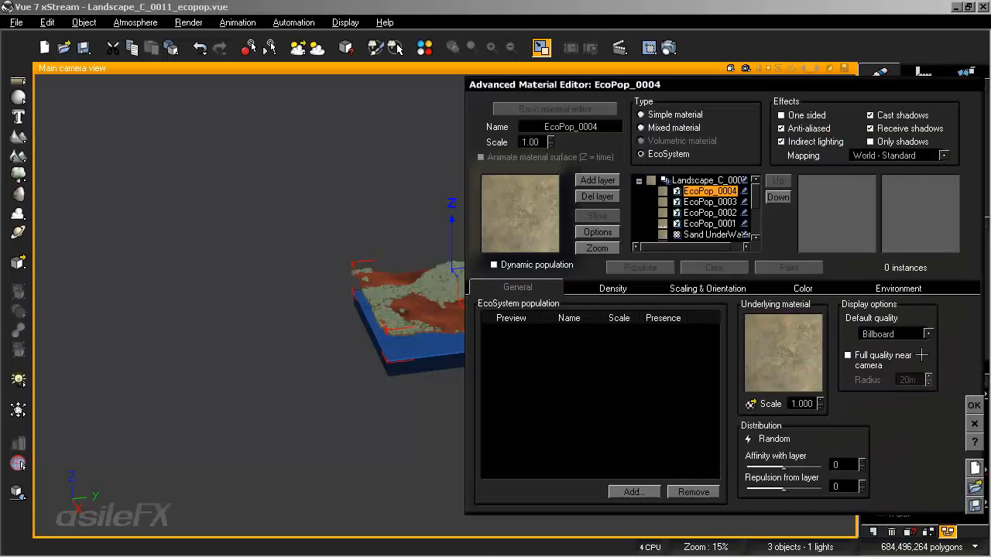
pyautogui.click(701, 223)
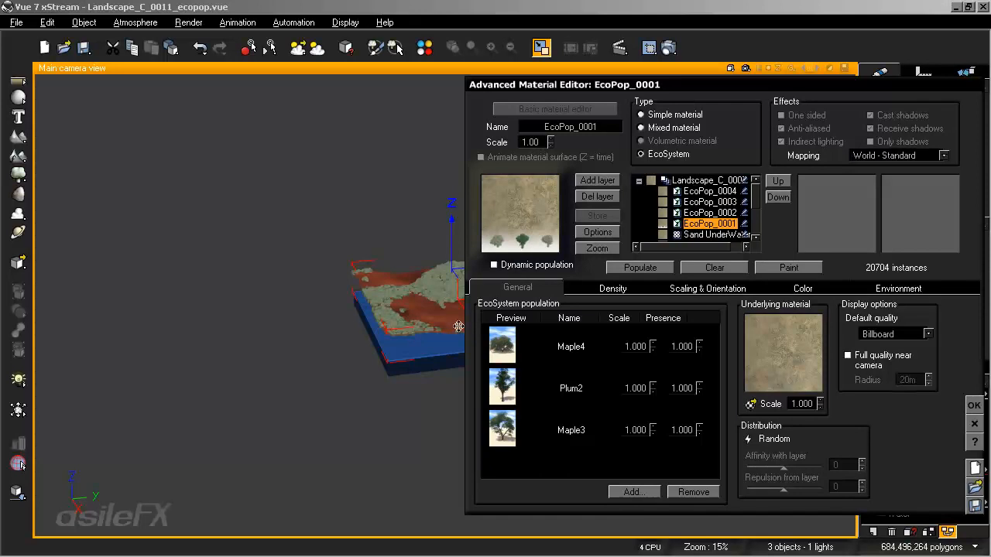
pyautogui.click(885, 355)
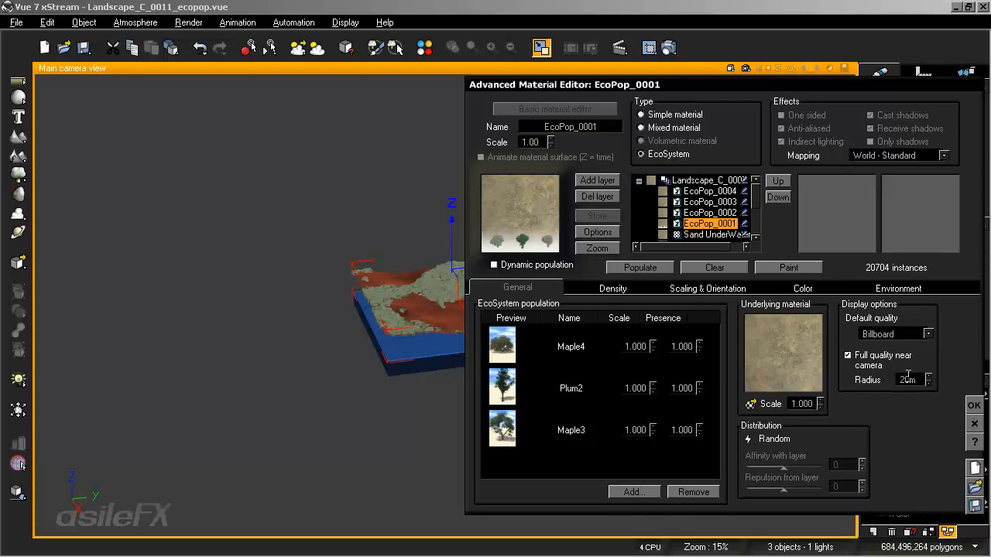
pyautogui.click(974, 405)
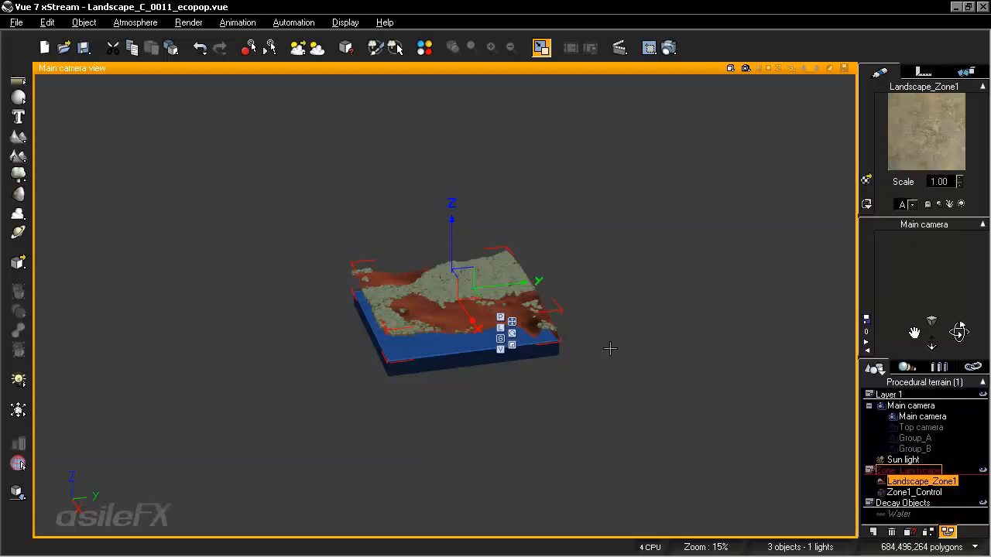
# - Inspect the EcoPop_0001 trees at close range to compare full-quality and billboard display, and return to the whole terrain
pyautogui.scroll(3, 620, 326)
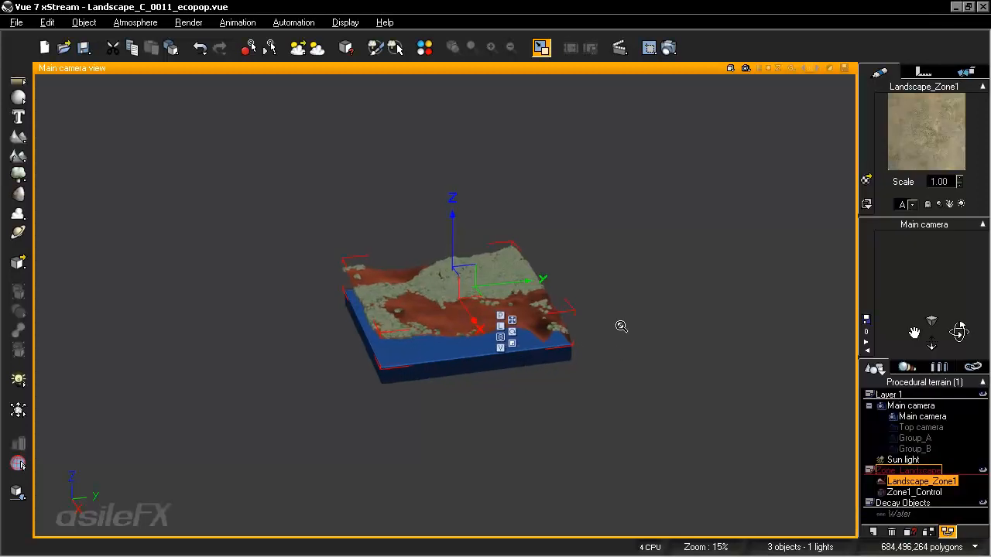
pyautogui.scroll(3, 621, 326)
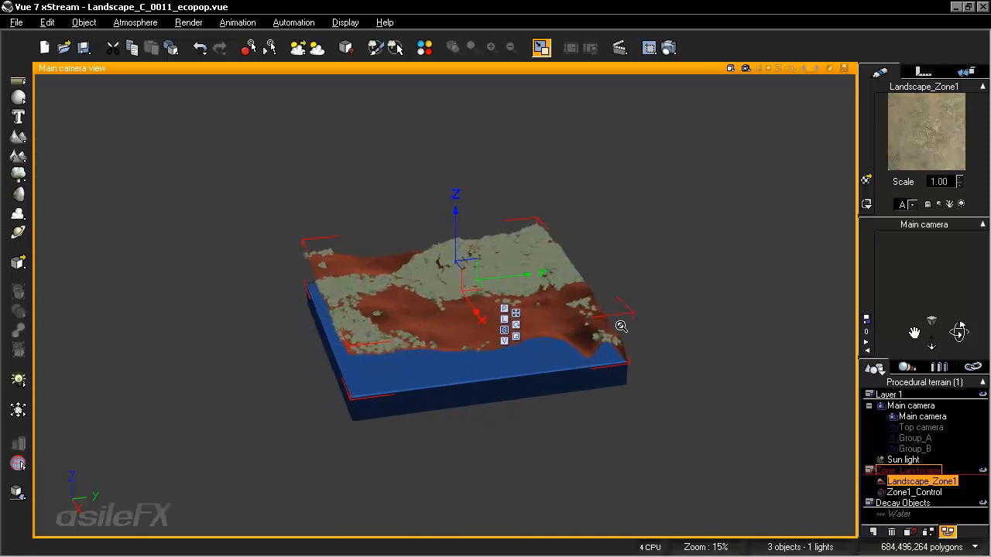
pyautogui.scroll(4, 621, 326)
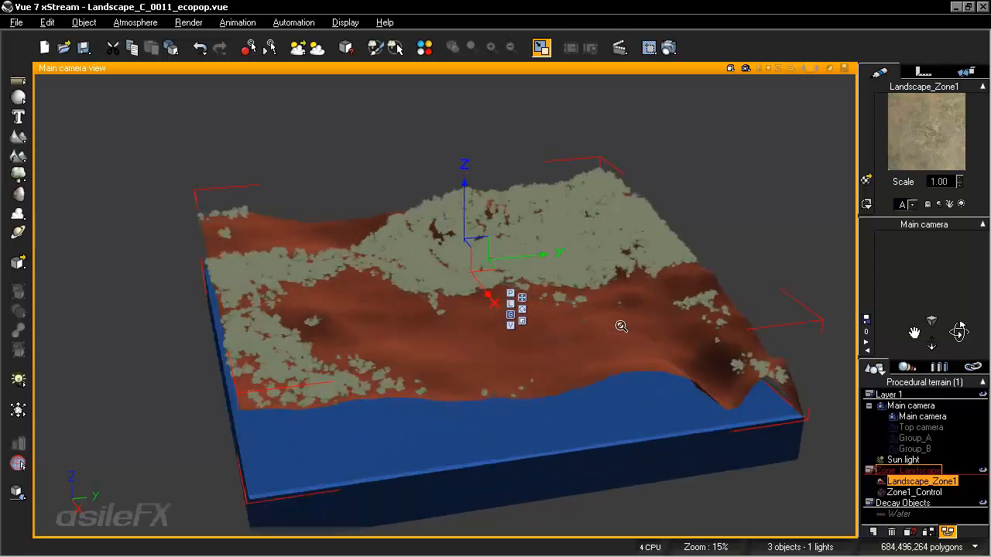
pyautogui.scroll(5, 621, 326)
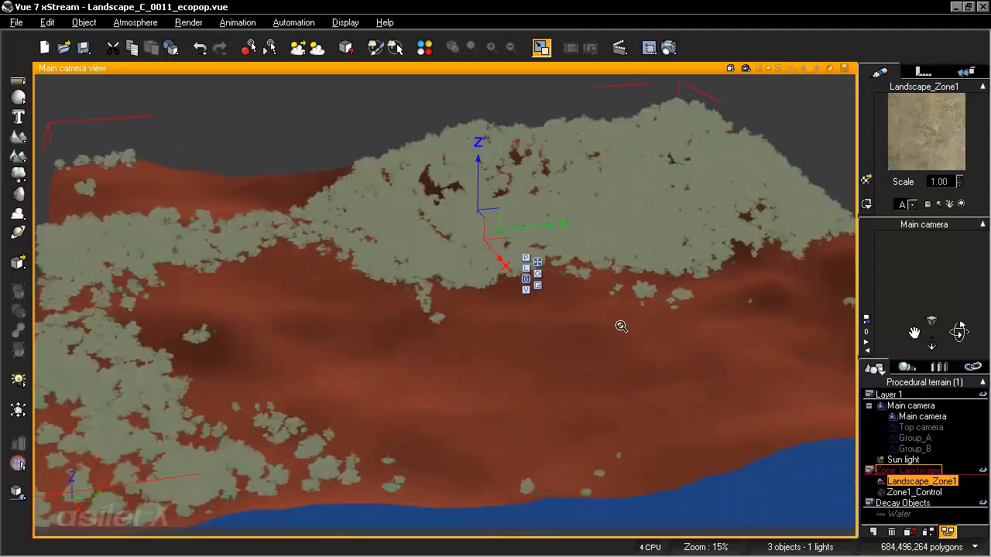
pyautogui.moveTo(294, 296); pyautogui.dragTo(322, 315, button='right')
pyautogui.scroll(5, 597, 282)
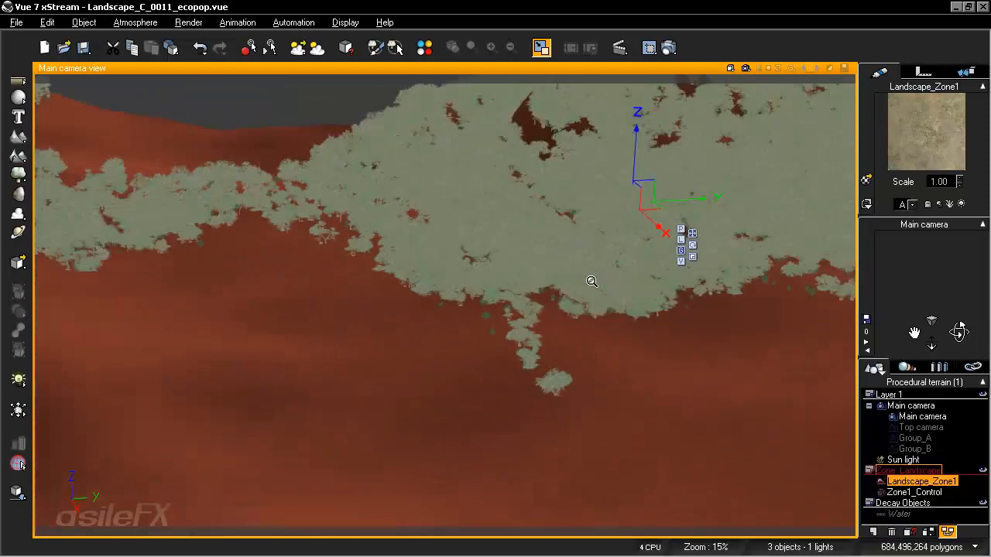
pyautogui.scroll(3, 591, 281)
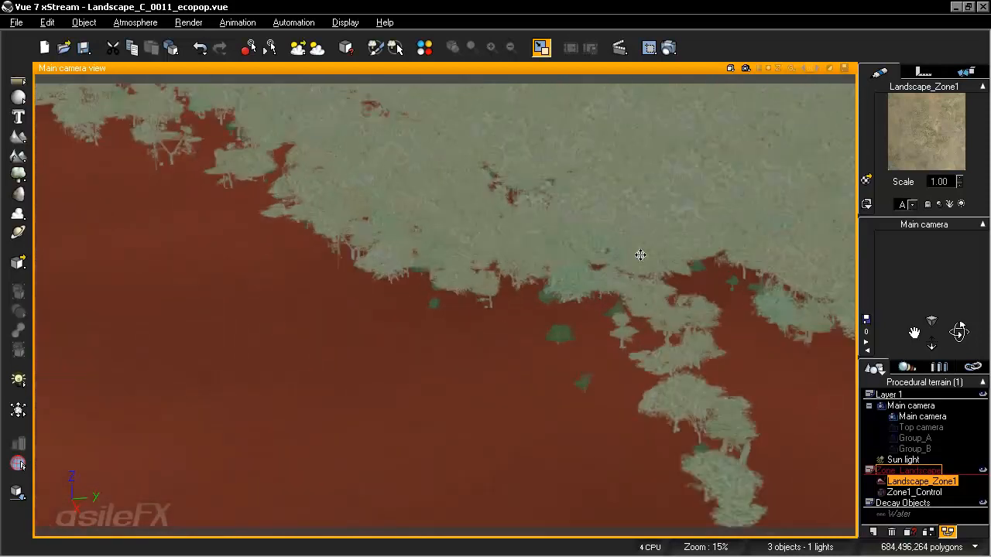
pyautogui.moveTo(639, 254); pyautogui.dragTo(549, 261, button='right')
pyautogui.scroll(5, 557, 245)
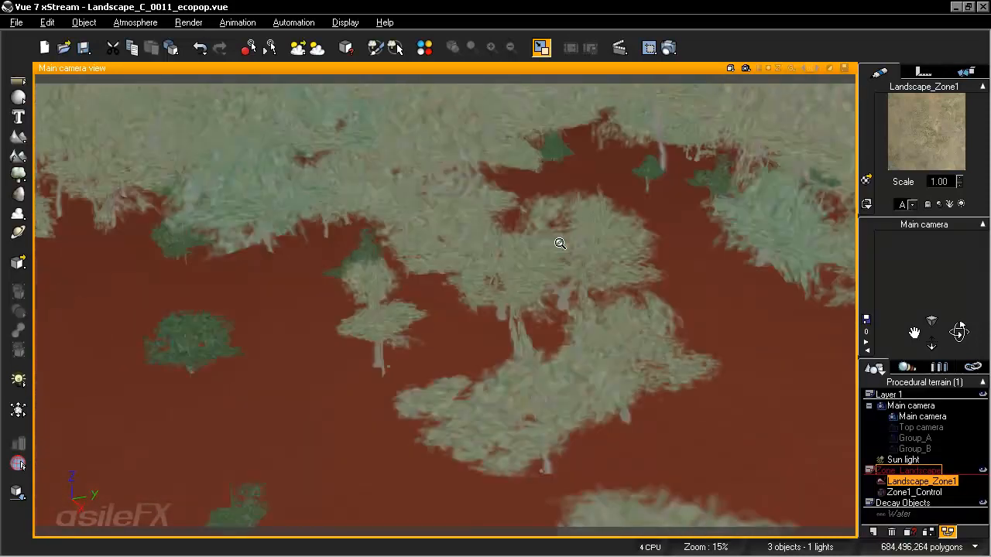
pyautogui.scroll(3, 559, 243)
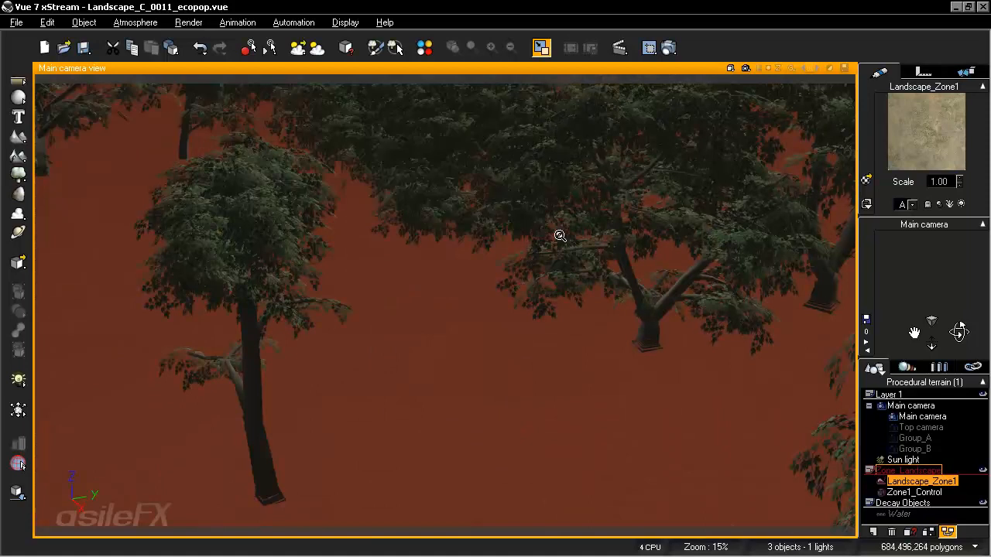
pyautogui.scroll(-5, 559, 234)
pyautogui.moveTo(475, 212); pyautogui.dragTo(491, 241, button='right')
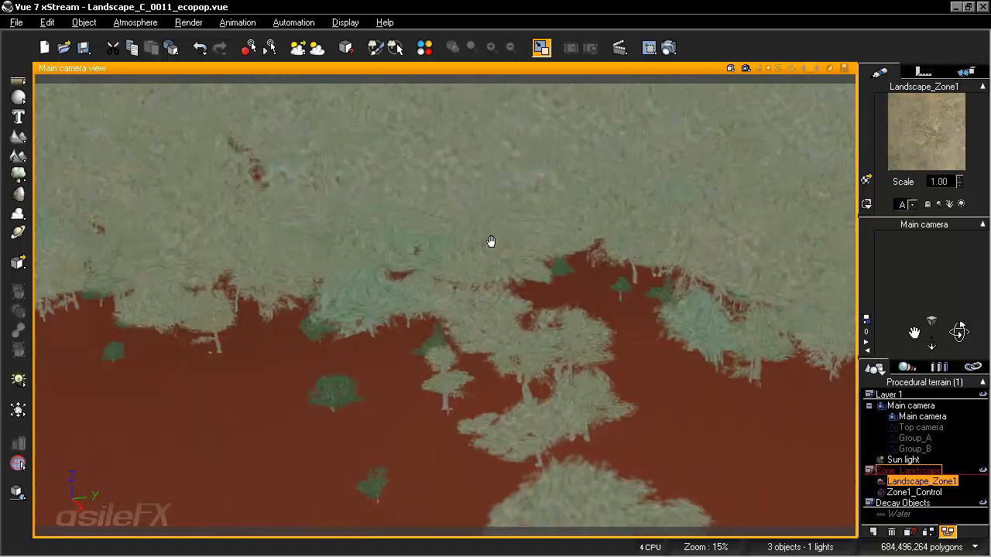
pyautogui.scroll(-8, 491, 234)
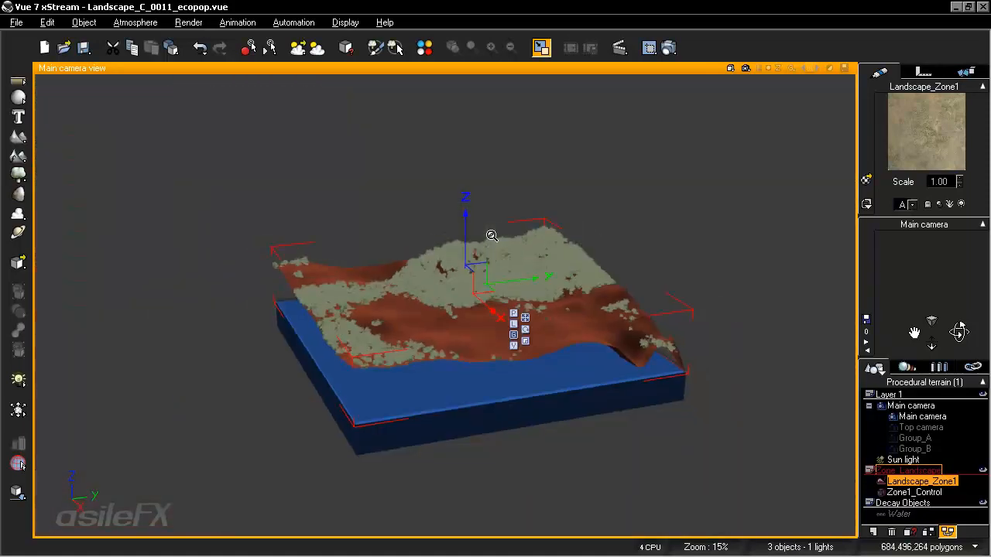
# - Set the full quality near camera radius of the EcoPop_0001 layer to 70 m and accept the material changes
pyautogui.doubleClick(919, 126)
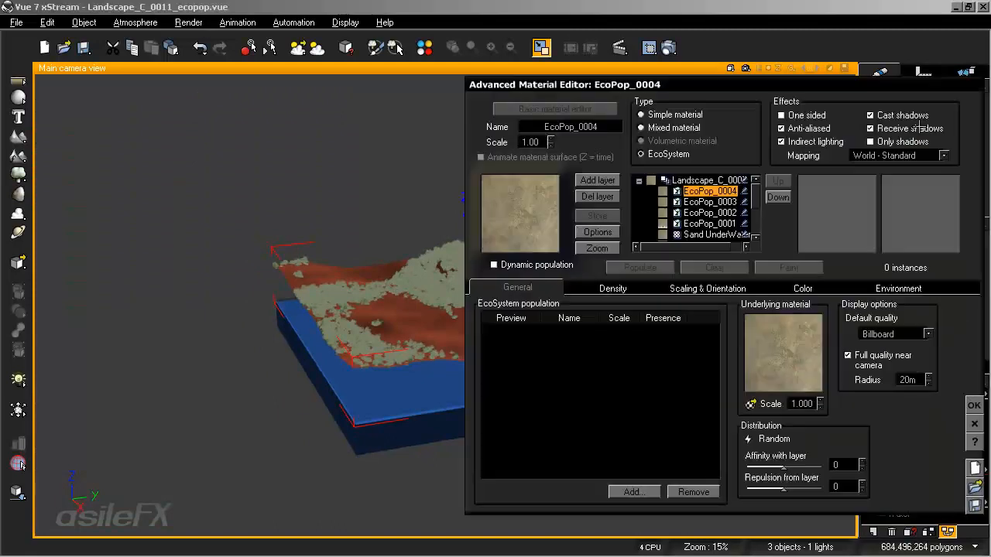
pyautogui.click(710, 223)
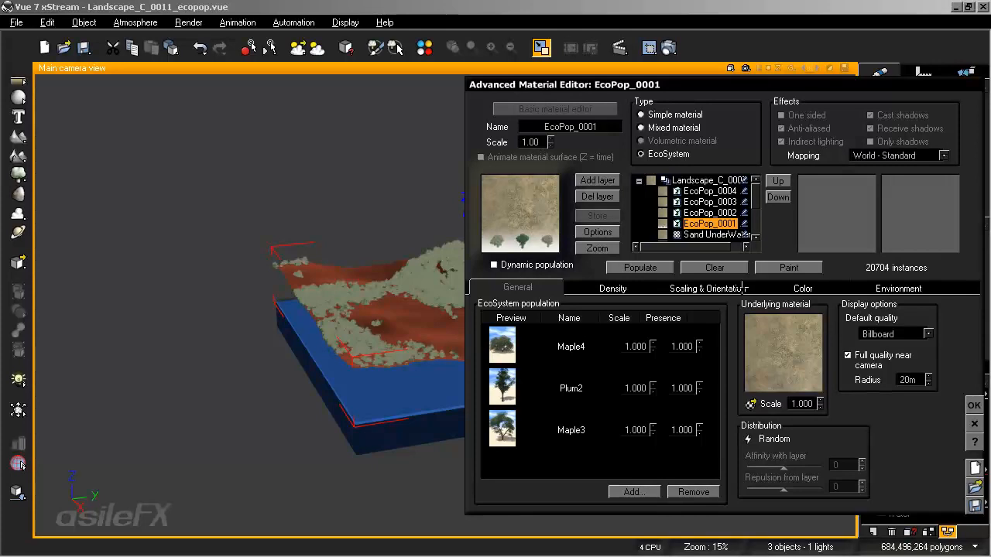
pyautogui.click(709, 212)
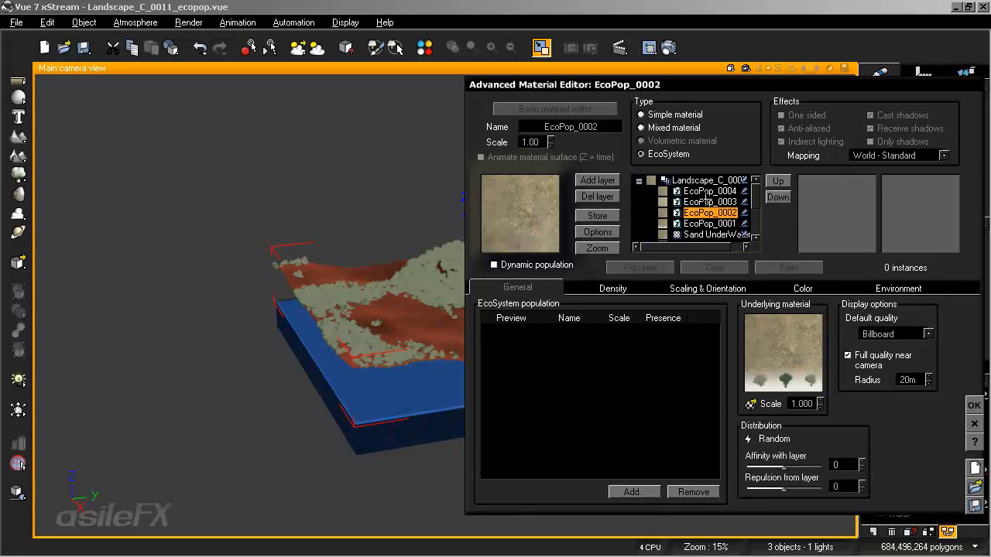
pyautogui.click(706, 202)
pyautogui.click(706, 223)
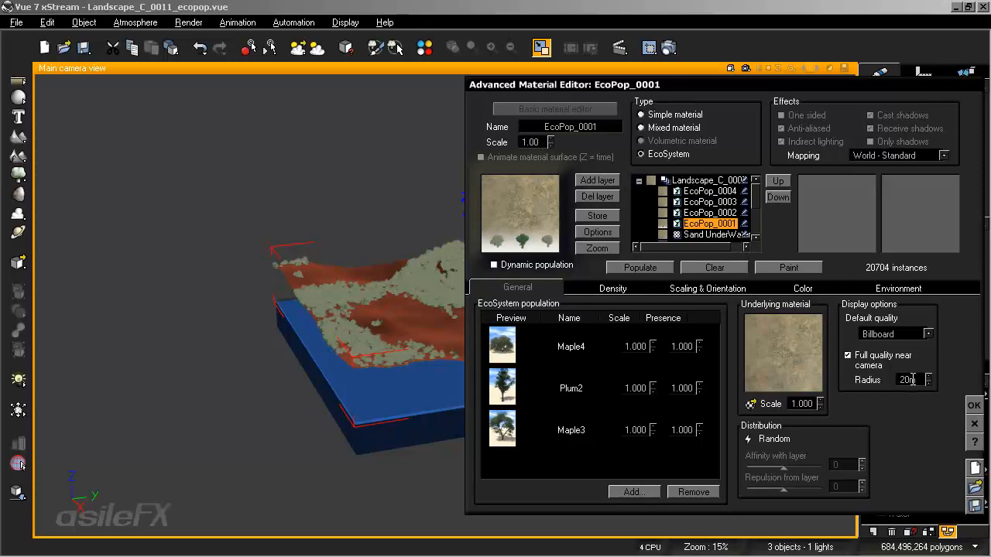
pyautogui.moveTo(911, 379); pyautogui.dragTo(883, 380)
pyautogui.write('70')
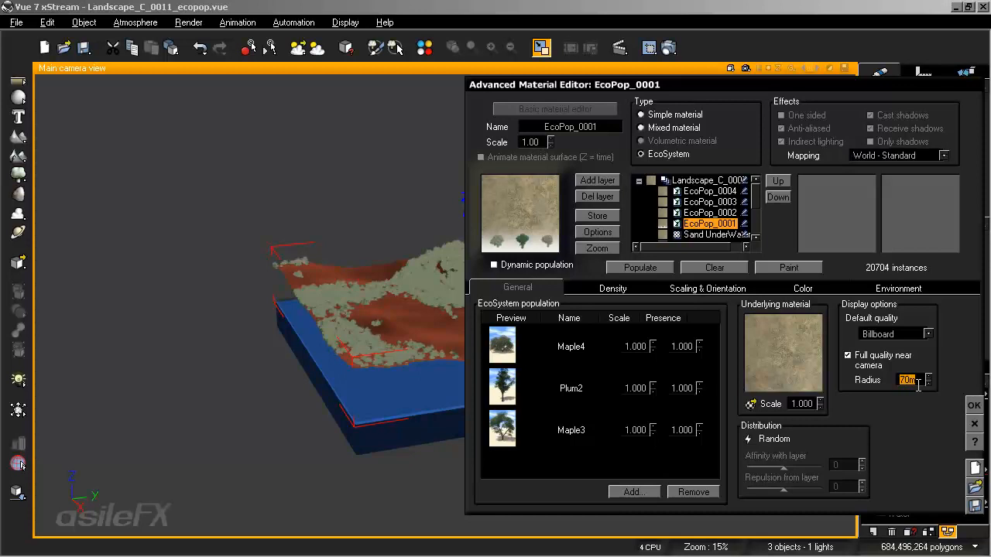
pyautogui.click(974, 404)
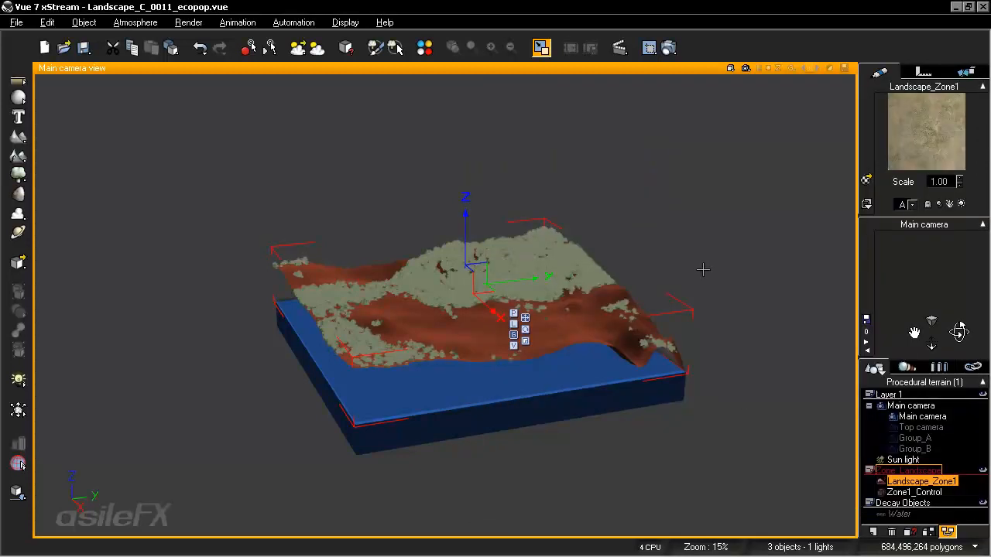
# - Examine how far from the camera the trees near the terrain's shoreline display in full quality
pyautogui.moveTo(681, 236)
pyautogui.mouseDown(button='middle')
pyautogui.moveTo(679, 248)
pyautogui.moveTo(678, 223)
pyautogui.mouseUp(button='middle')
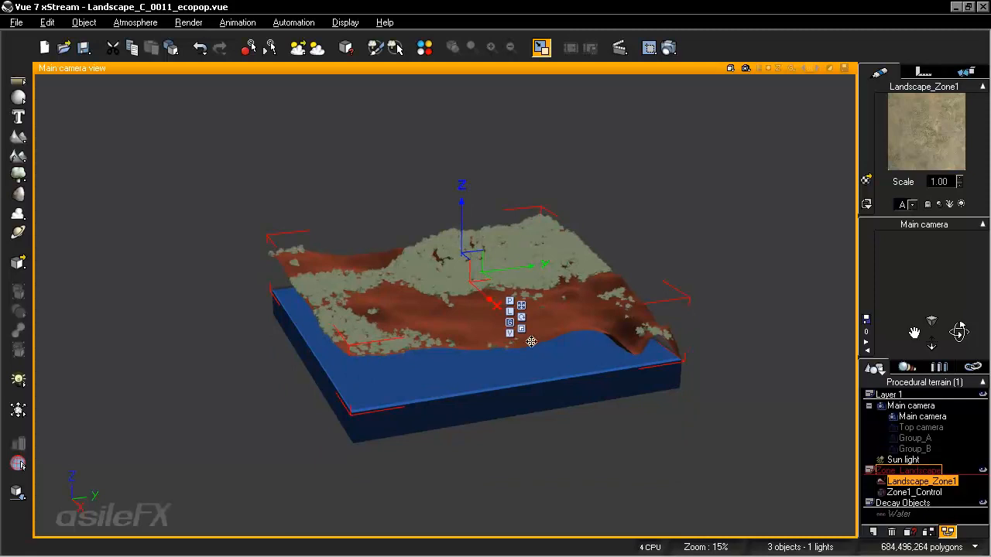
pyautogui.scroll(2, 629, 359)
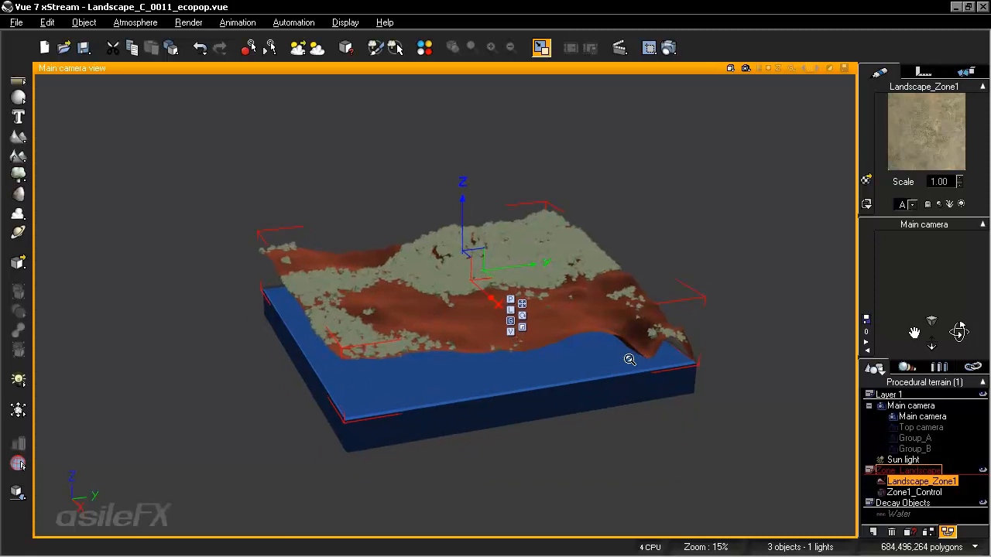
pyautogui.scroll(5, 630, 359)
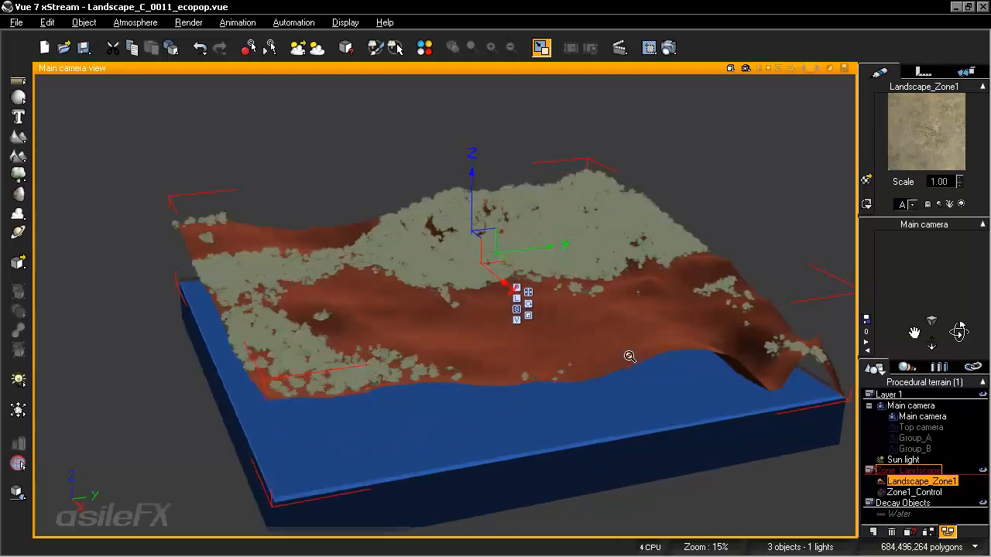
pyautogui.scroll(5, 629, 356)
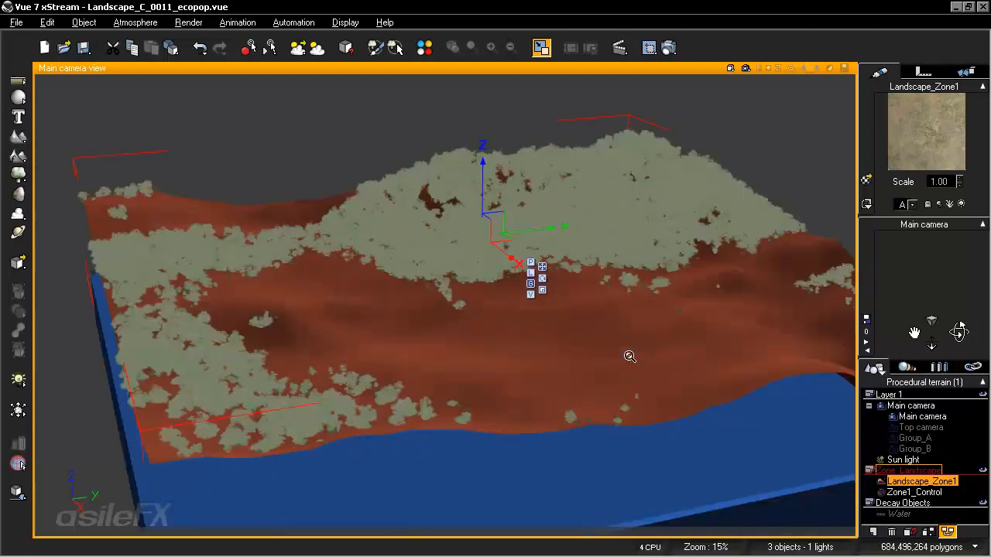
pyautogui.scroll(5, 465, 394)
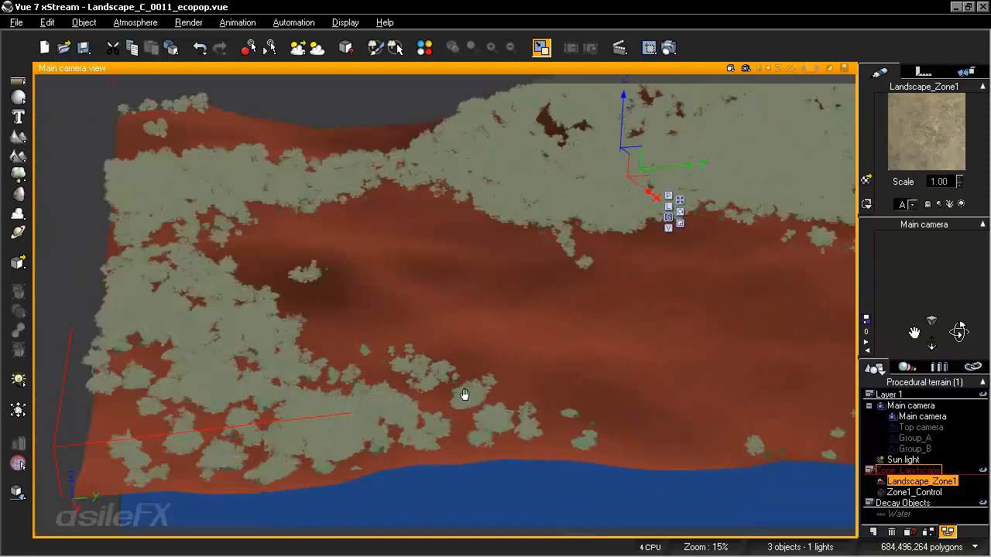
pyautogui.scroll(2, 483, 377)
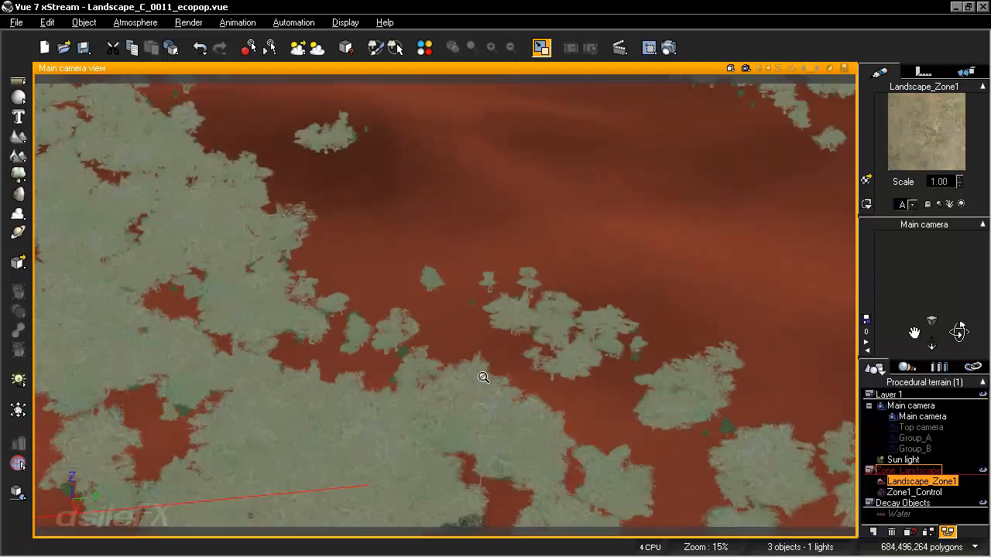
pyautogui.scroll(1, 483, 378)
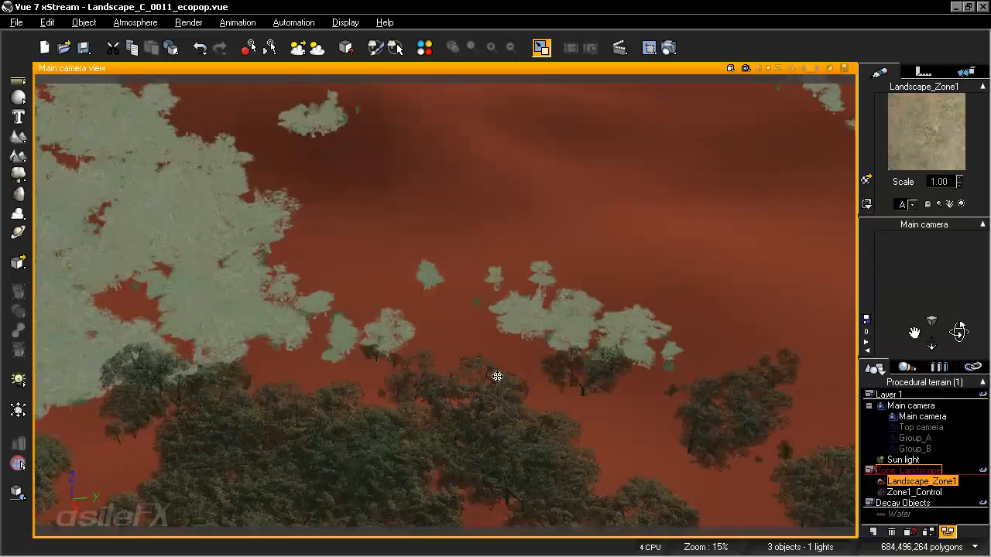
# - Compare full-quality and billboard display of the trees along the shoreline at varying camera distances
pyautogui.moveTo(506, 371); pyautogui.dragTo(502, 273, button='middle')
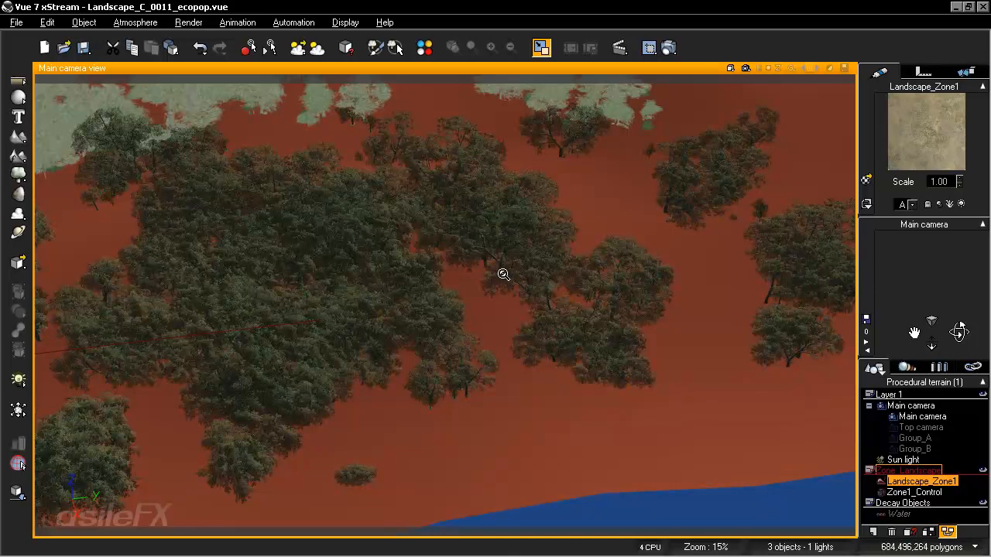
pyautogui.scroll(-5, 503, 274)
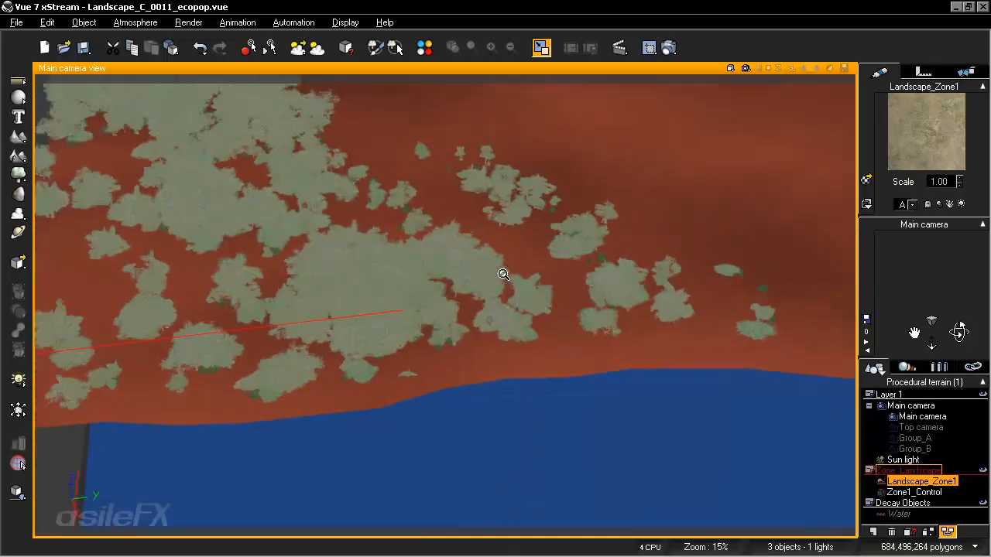
pyautogui.scroll(2, 504, 274)
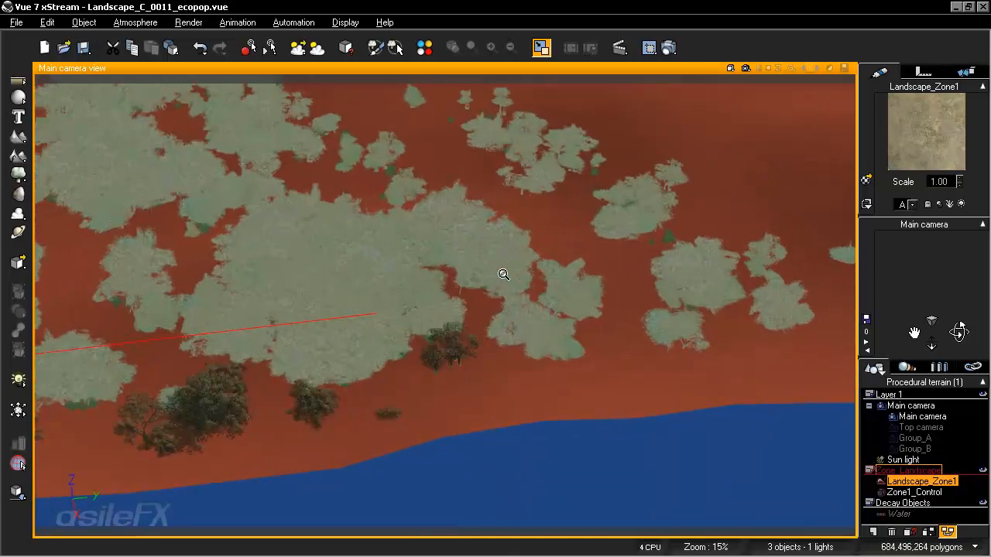
pyautogui.scroll(1, 503, 274)
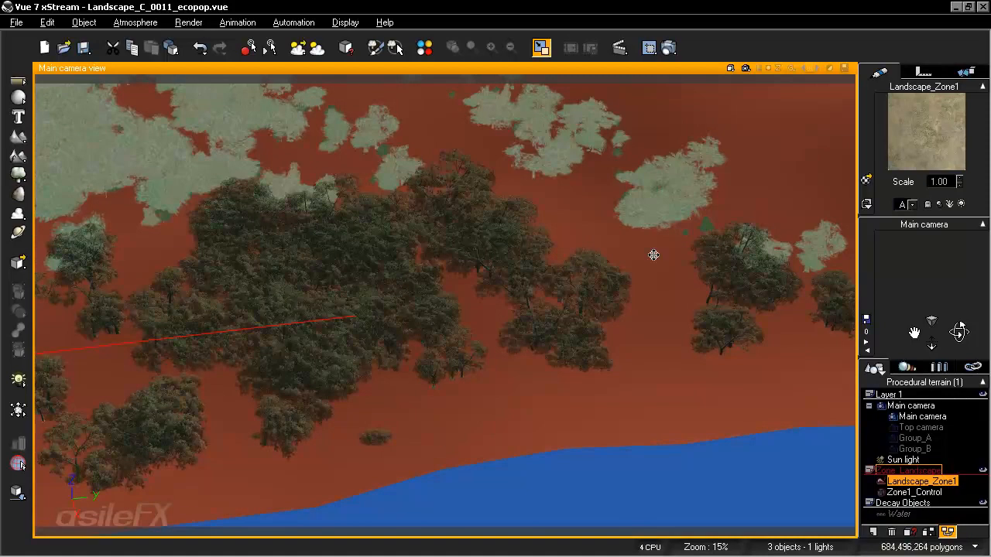
pyautogui.scroll(1, 685, 227)
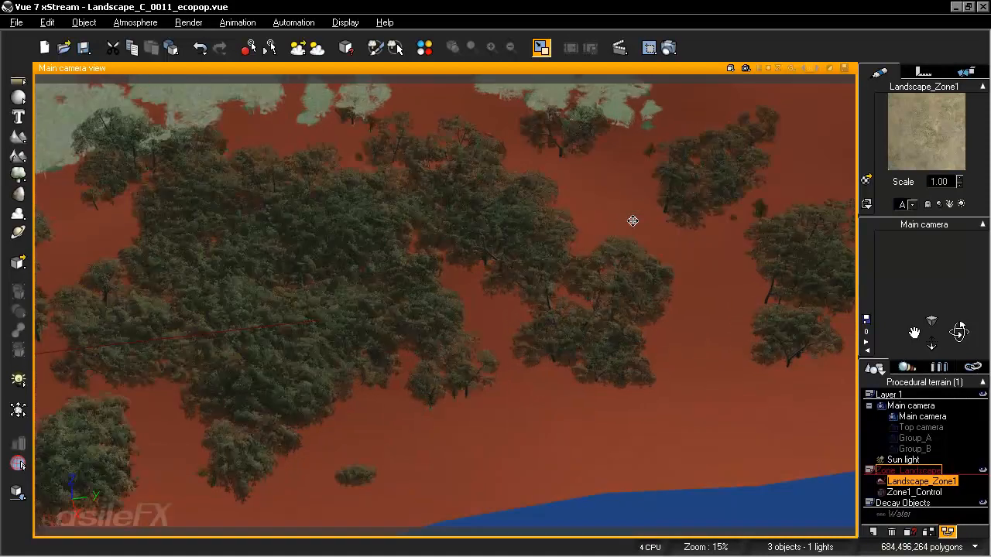
pyautogui.scroll(-1, 633, 222)
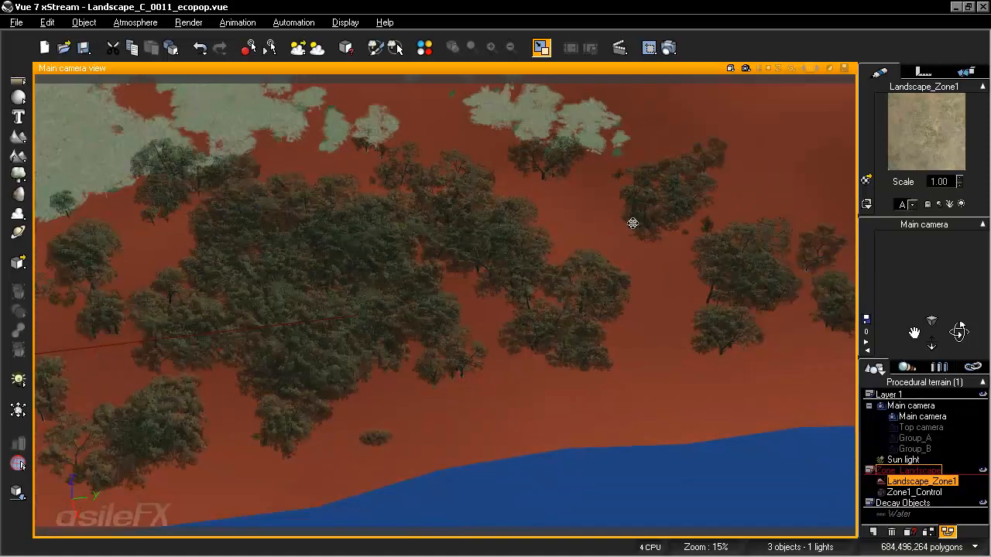
pyautogui.scroll(-1, 633, 223)
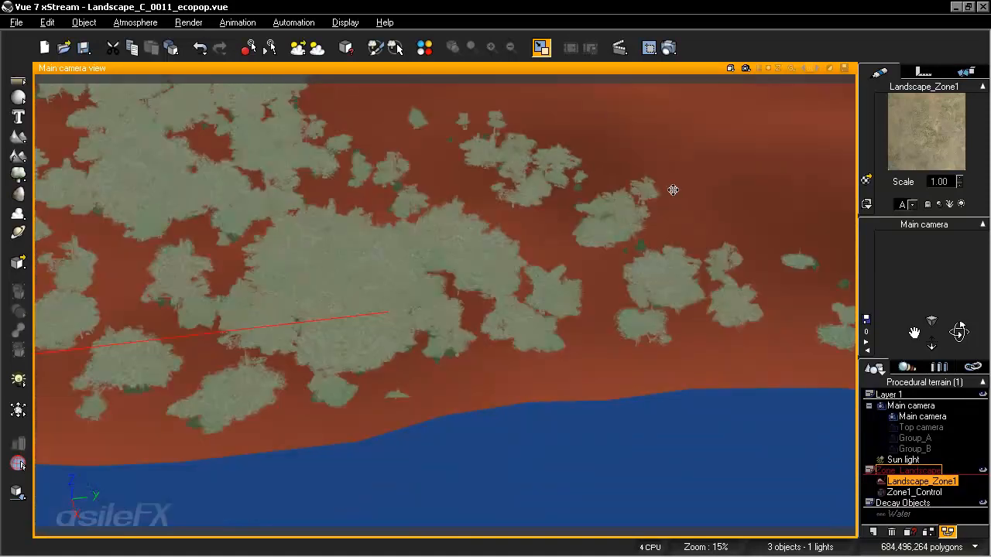
pyautogui.scroll(-1, 691, 203)
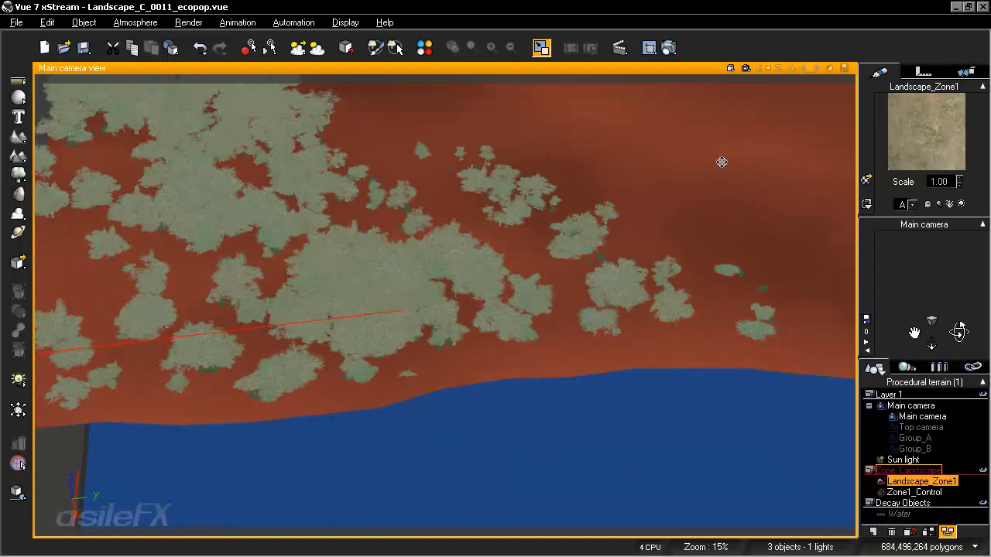
# - Examine the forest edge on the inland slope to see where its trees switch between billboard and full quality
pyautogui.moveTo(720, 162); pyautogui.dragTo(633, 245, button='right')
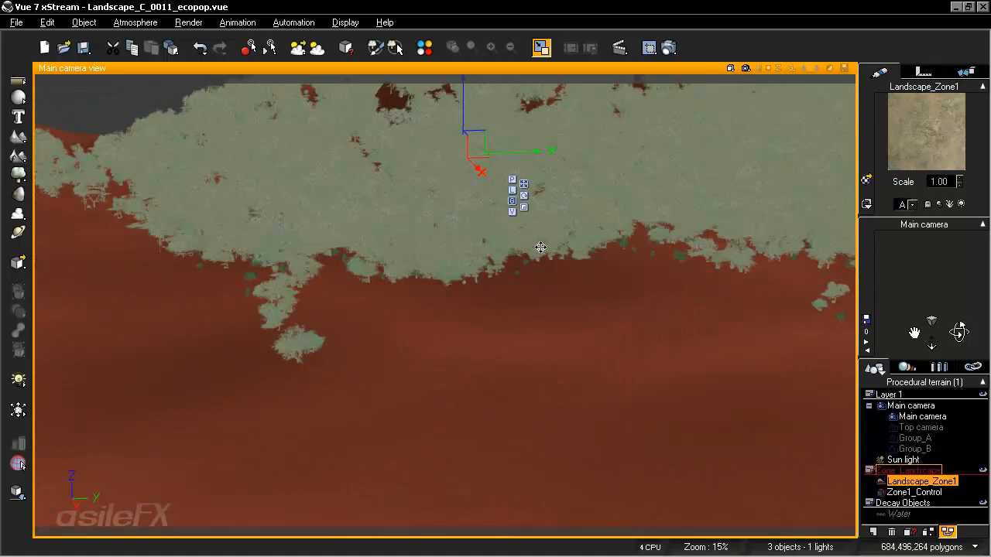
pyautogui.scroll(2, 540, 247)
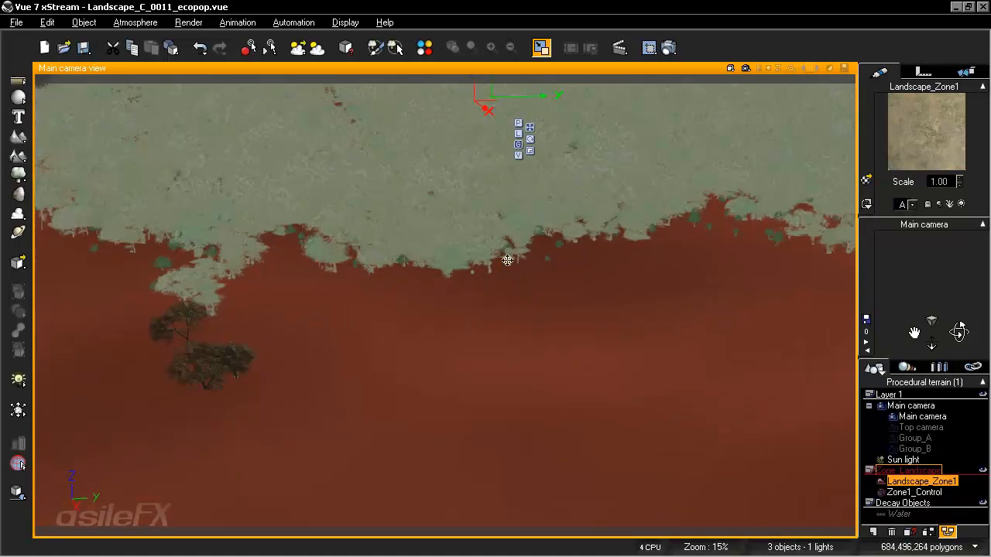
pyautogui.moveTo(415, 303); pyautogui.dragTo(462, 315, button='right')
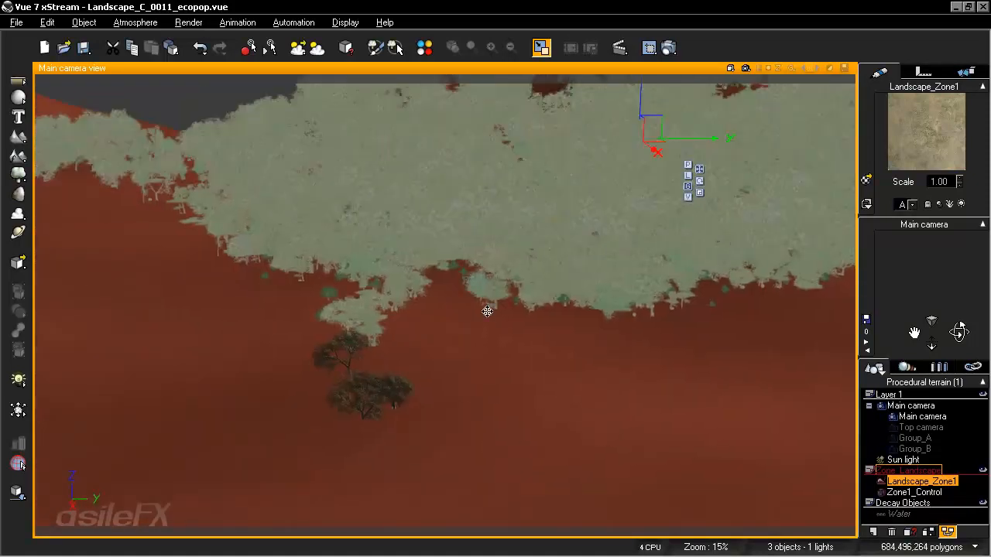
pyautogui.scroll(1, 488, 311)
pyautogui.scroll(1, 488, 312)
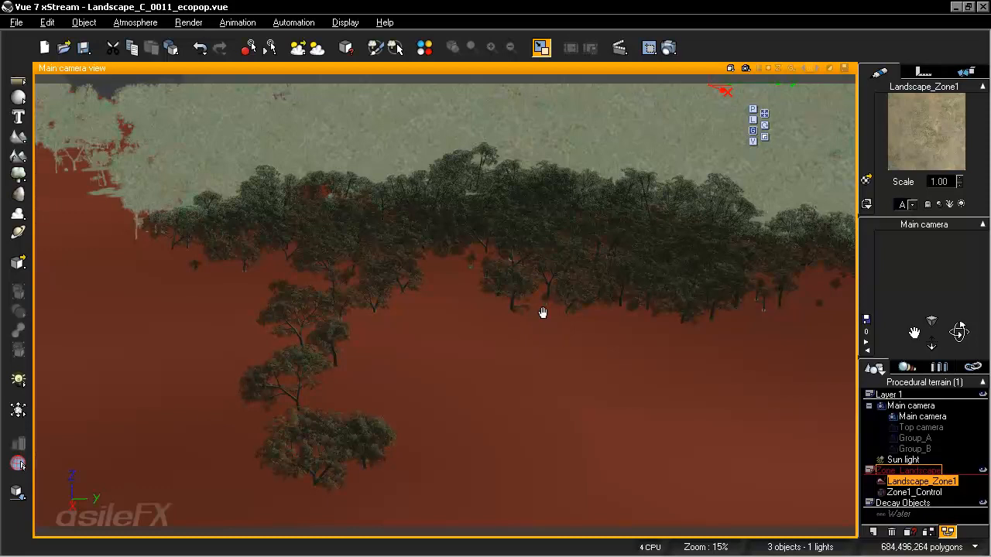
pyautogui.moveTo(542, 312); pyautogui.dragTo(546, 305, button='middle')
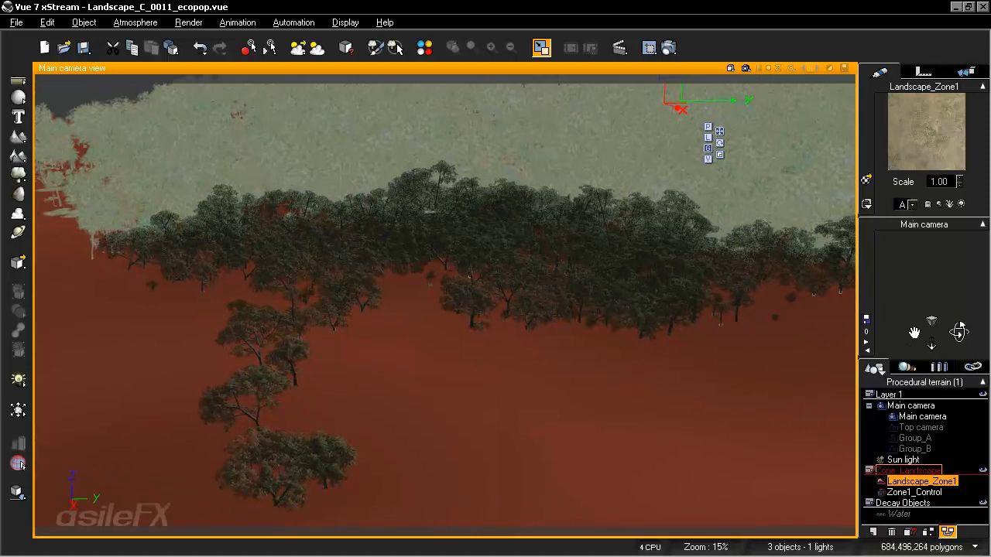
pyautogui.moveTo(931, 345); pyautogui.dragTo(931, 365)
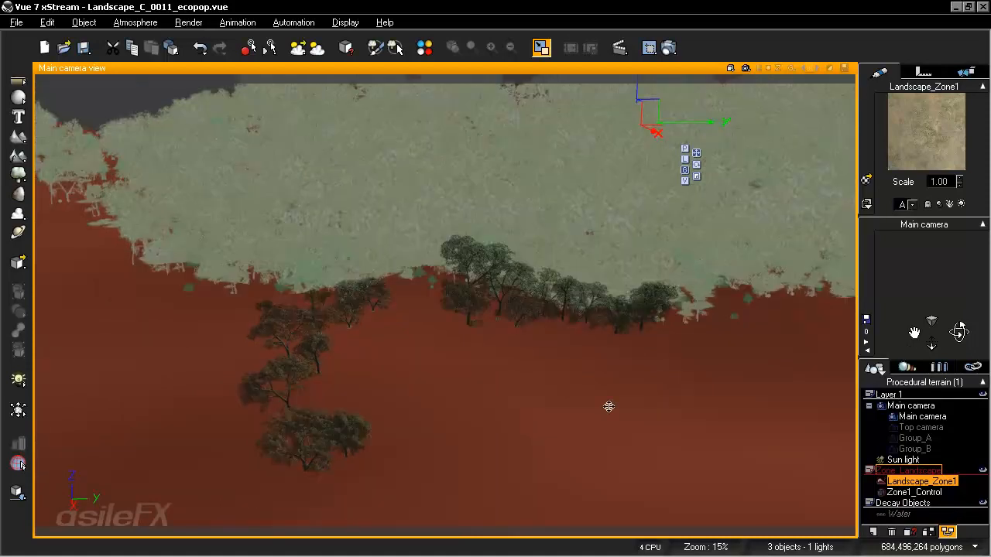
pyautogui.scroll(5, 462, 414)
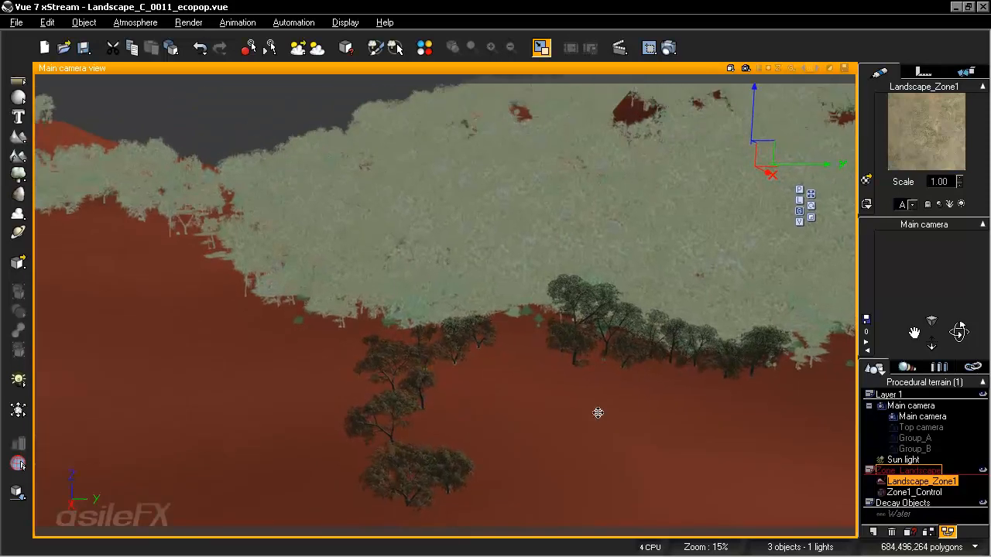
pyautogui.scroll(1, 598, 413)
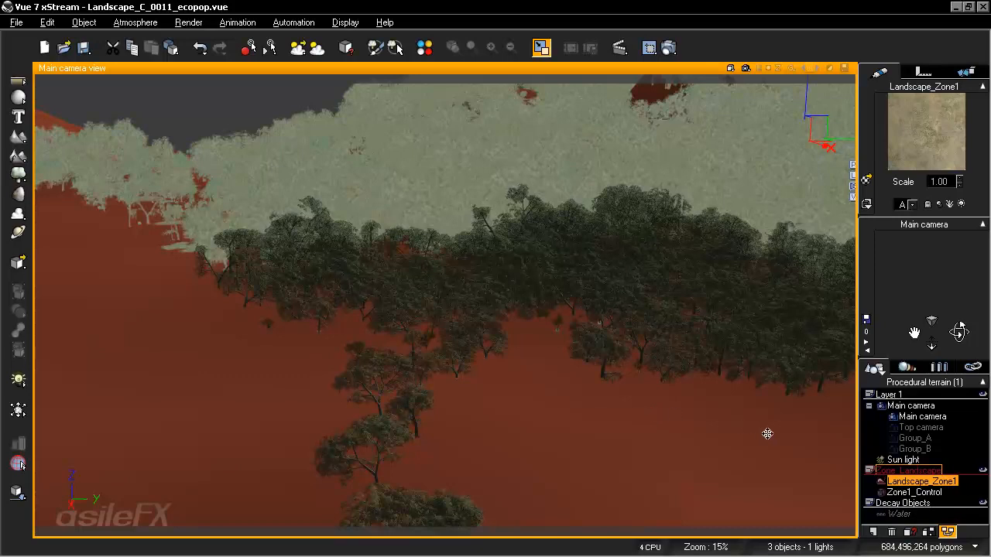
pyautogui.moveTo(733, 438); pyautogui.dragTo(732, 439, button='right')
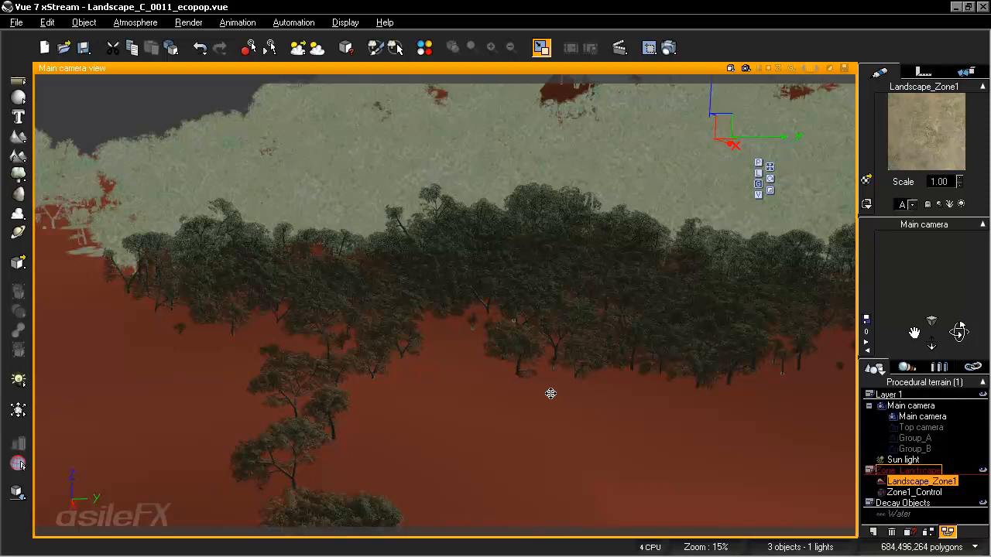
# - Review the default display quality choices for the EcoPop_0001 layer of Landscape_Zone1's material, keep Billboard, and close the editor
pyautogui.doubleClick(921, 141)
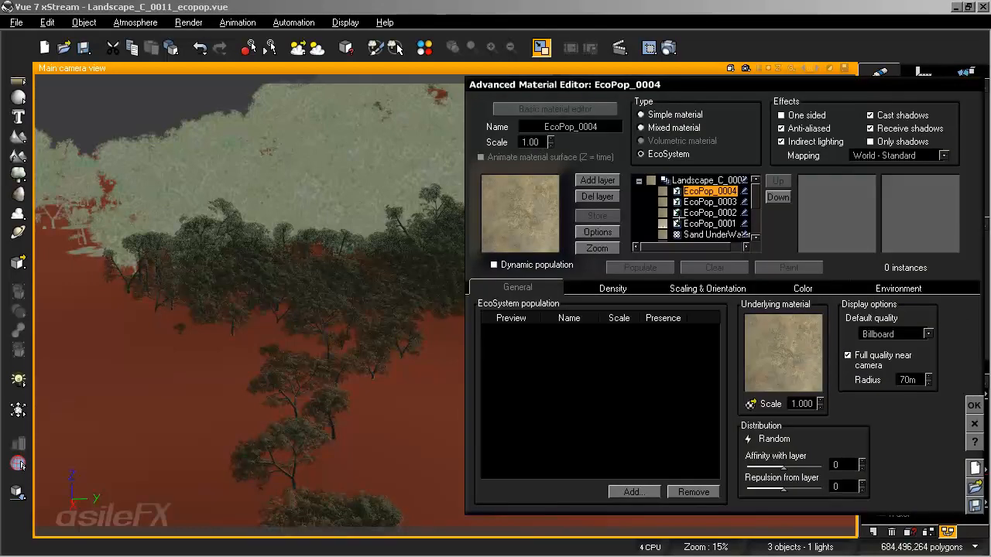
pyautogui.click(710, 224)
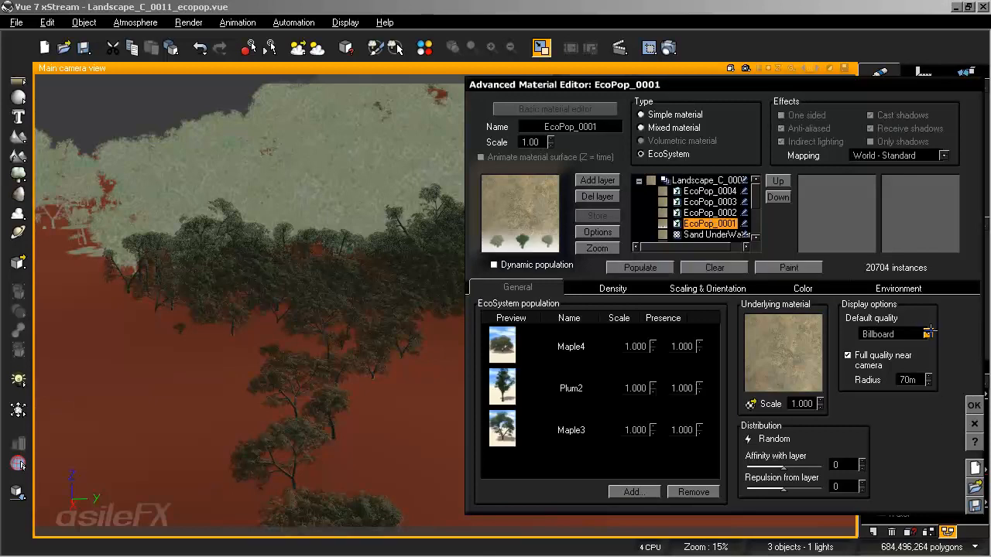
pyautogui.click(928, 333)
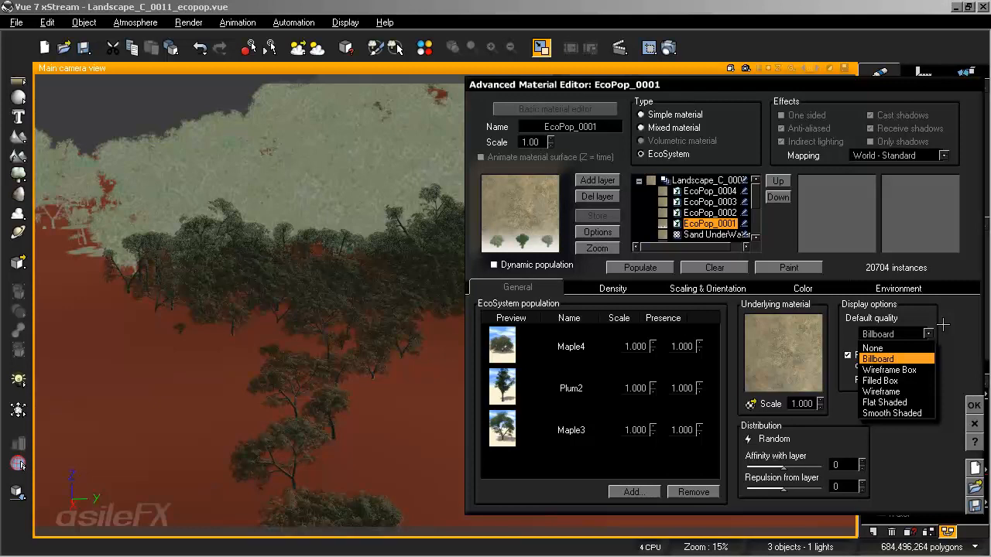
pyautogui.click(957, 317)
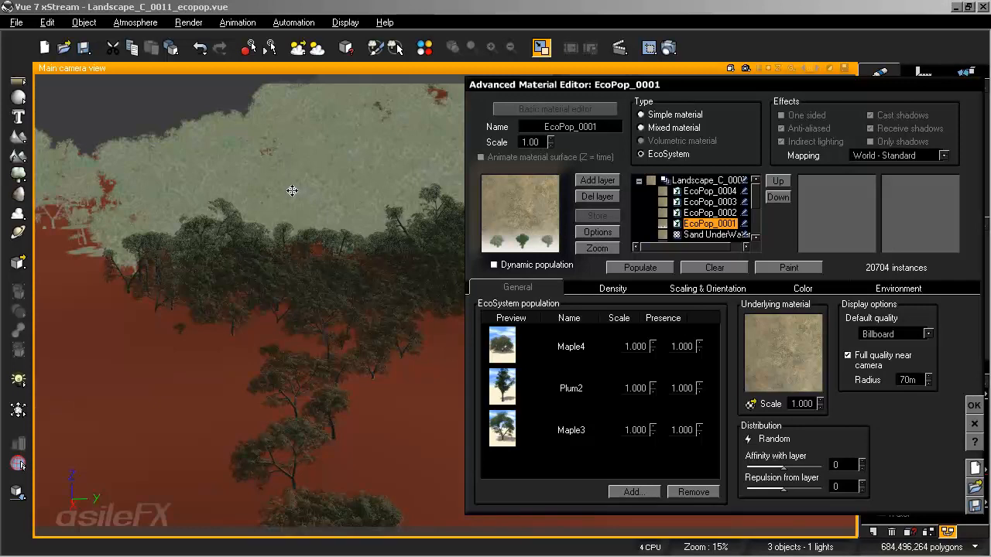
pyautogui.click(974, 404)
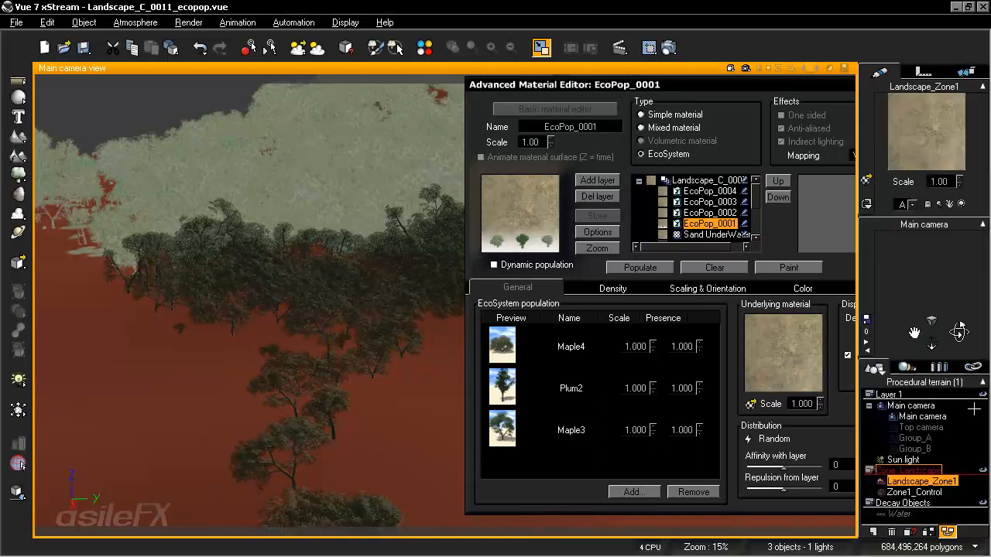
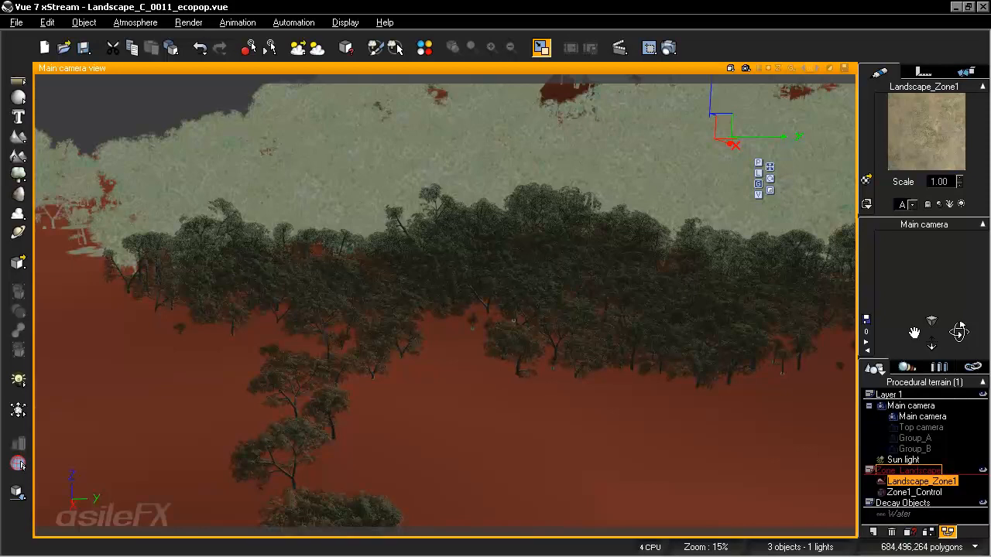
# - Lower the camera to a horizon view, try a 40 m full quality near camera radius, settle on 50 m, and accept the material
pyautogui.moveTo(959, 332); pyautogui.dragTo(958, 332)
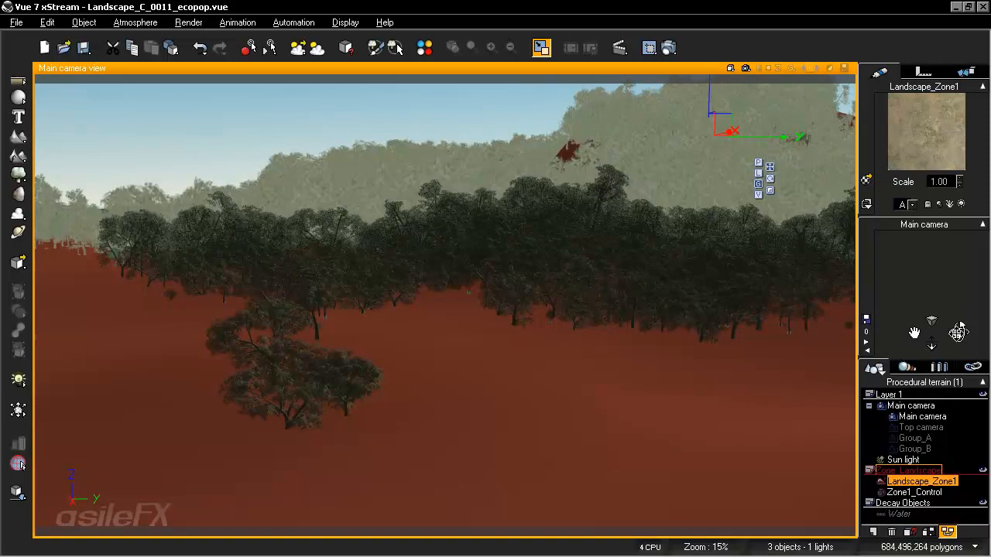
pyautogui.doubleClick(907, 126)
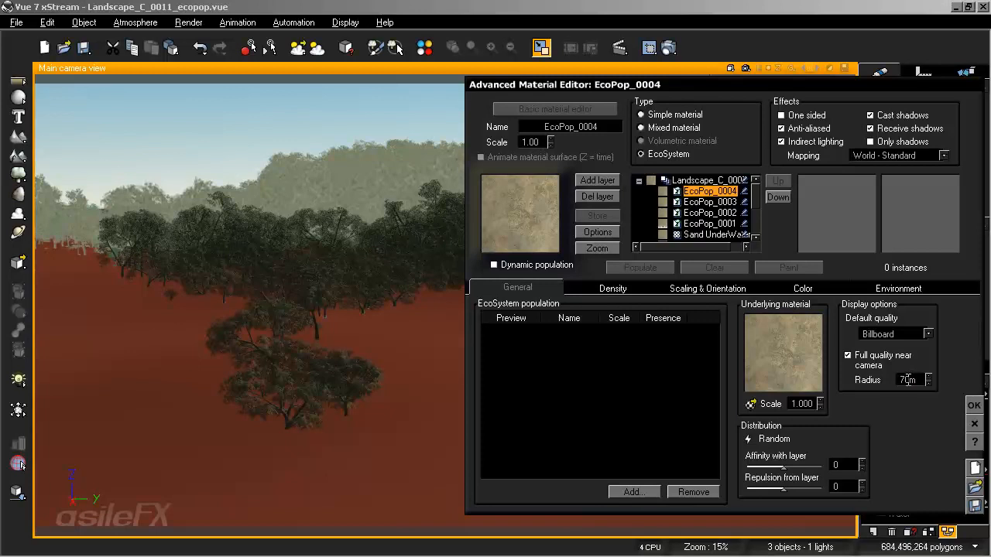
pyautogui.moveTo(915, 380); pyautogui.dragTo(880, 380)
pyautogui.write('40')
pyautogui.press('Return')
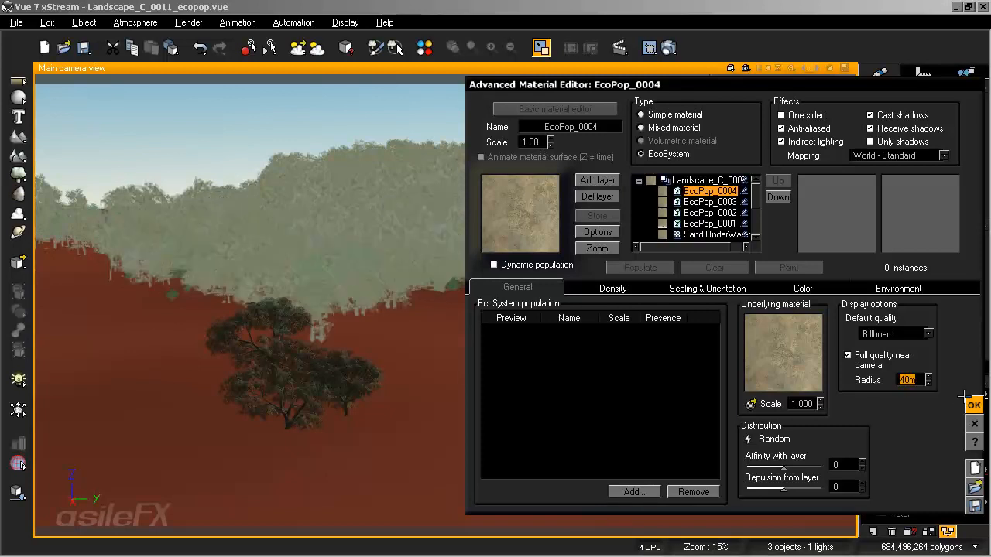
pyautogui.write('50')
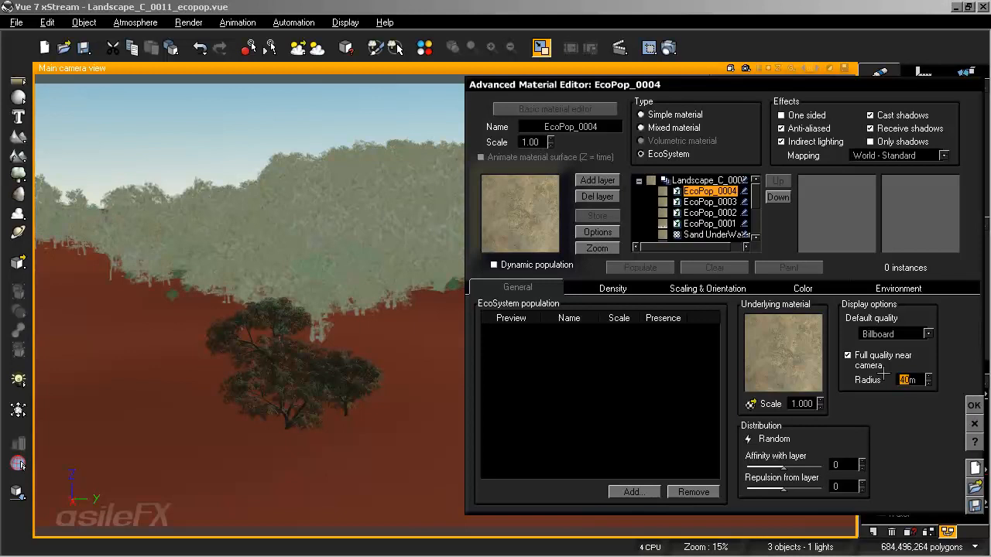
pyautogui.press('Return')
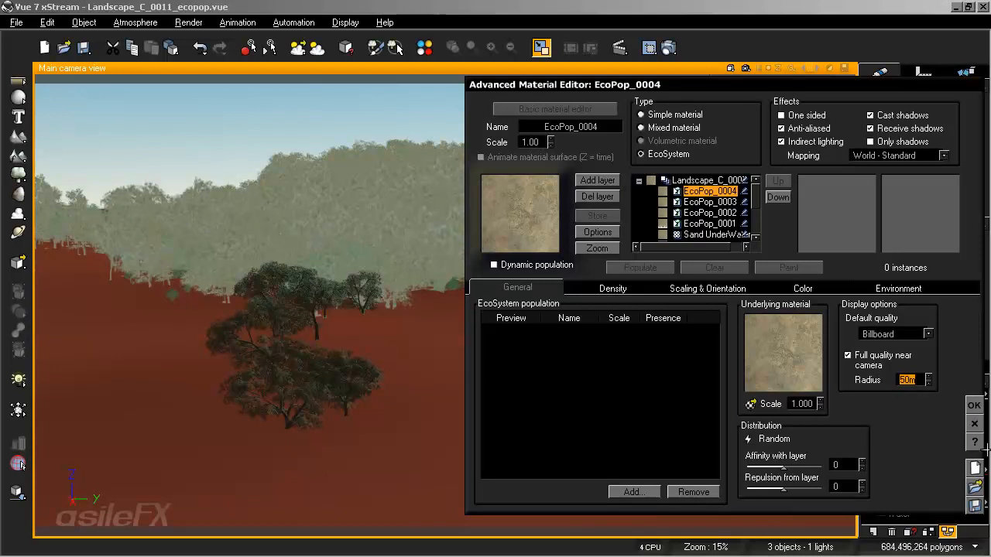
pyautogui.click(973, 405)
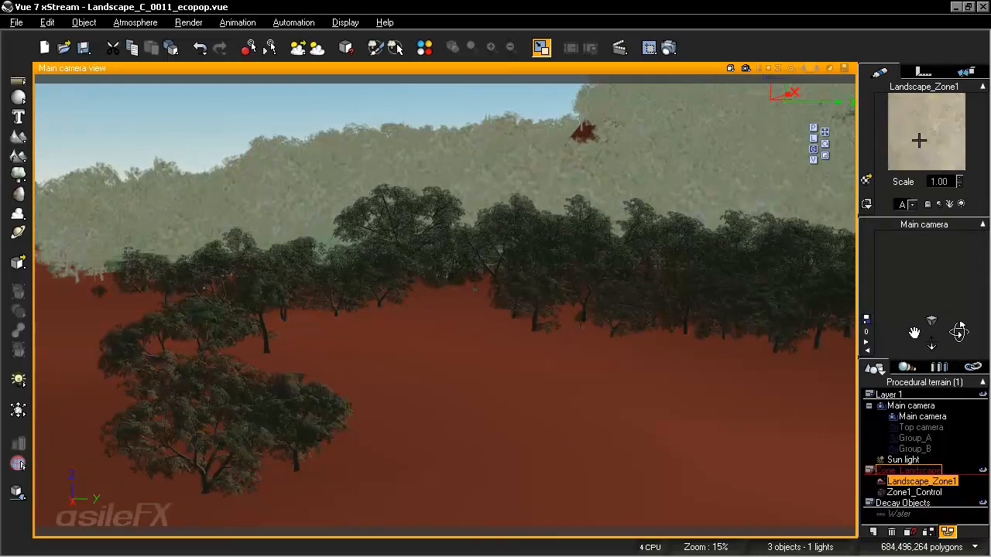
# - Add the Maple5 plant from the ProjectContent Vegetation collection to the EcoPop_0001 layer's population
pyautogui.doubleClick(921, 115)
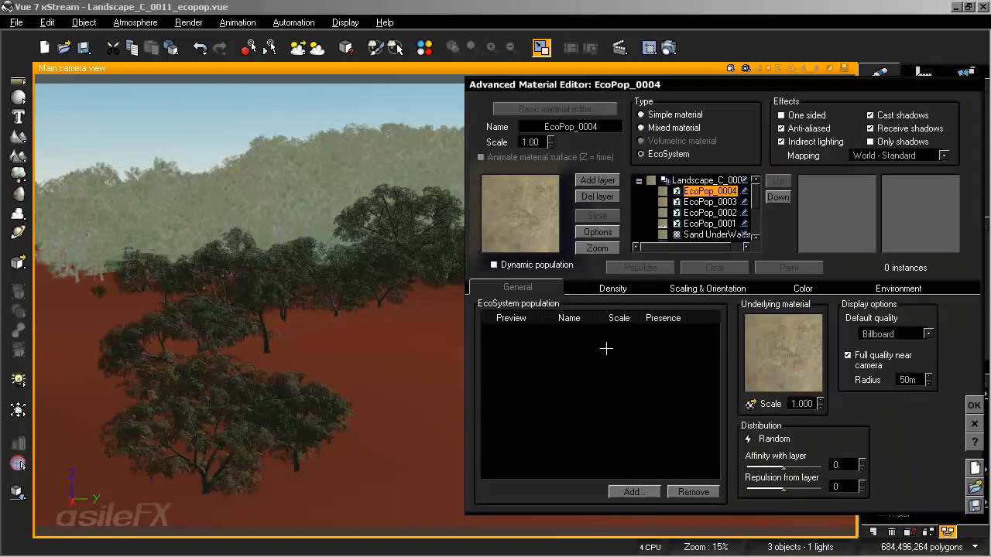
pyautogui.click(700, 224)
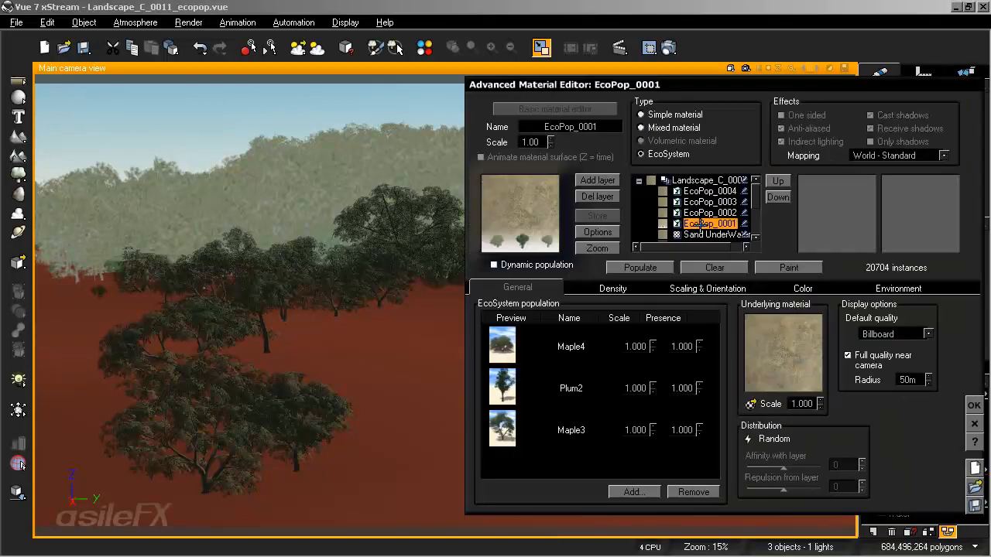
pyautogui.click(637, 492)
pyautogui.click(659, 514)
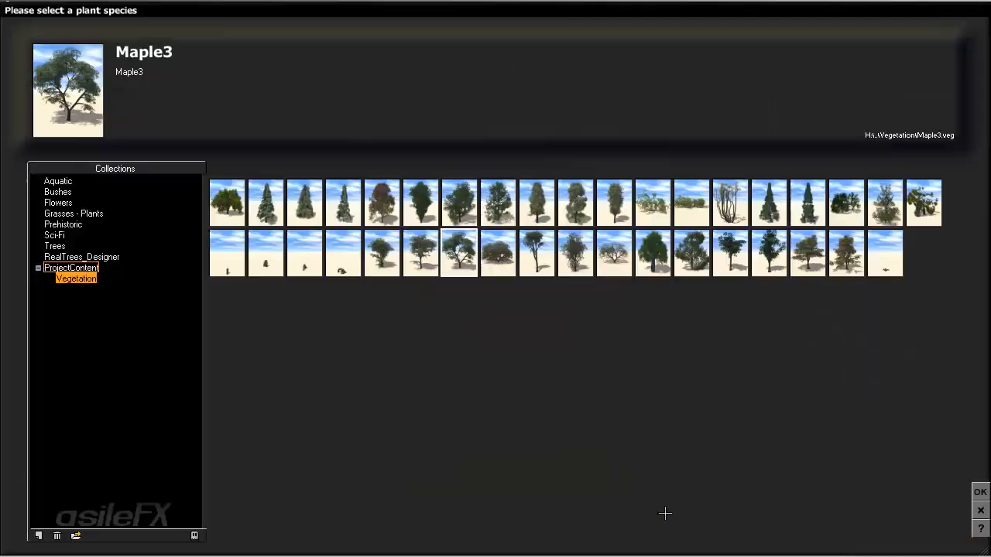
pyautogui.click(536, 256)
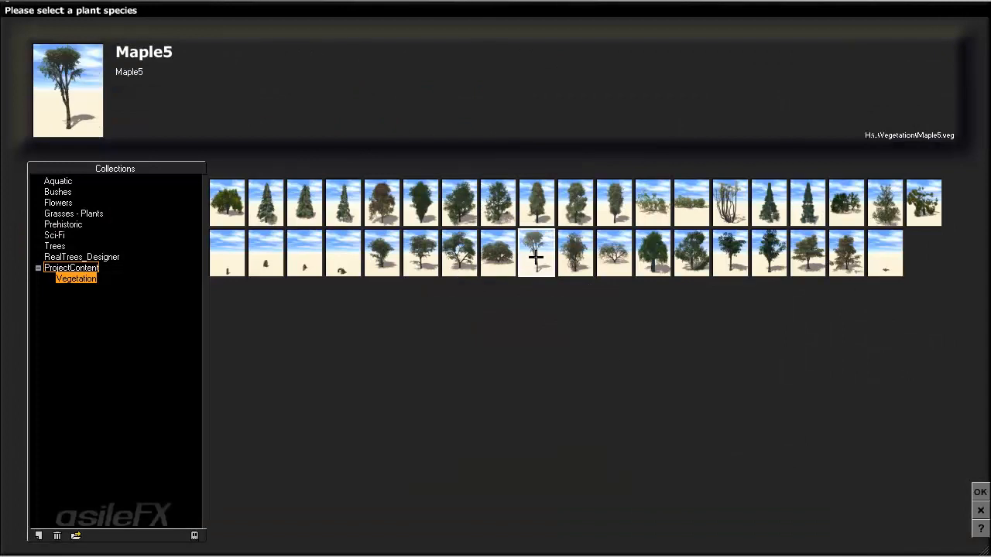
pyautogui.click(979, 492)
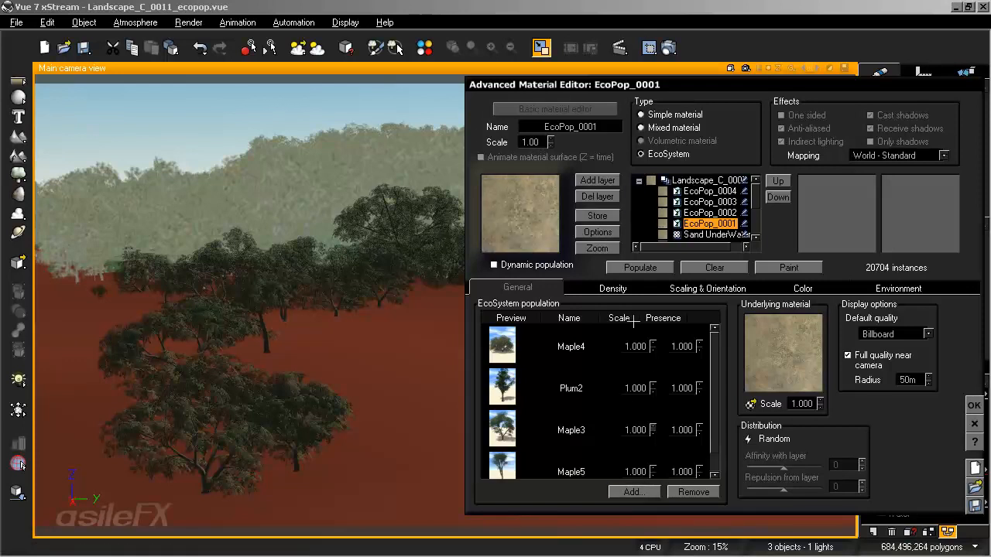
# - Set the overall density of the EcoPop_0001 layer to 68%
pyautogui.click(624, 288)
pyautogui.moveTo(620, 321); pyautogui.dragTo(584, 322)
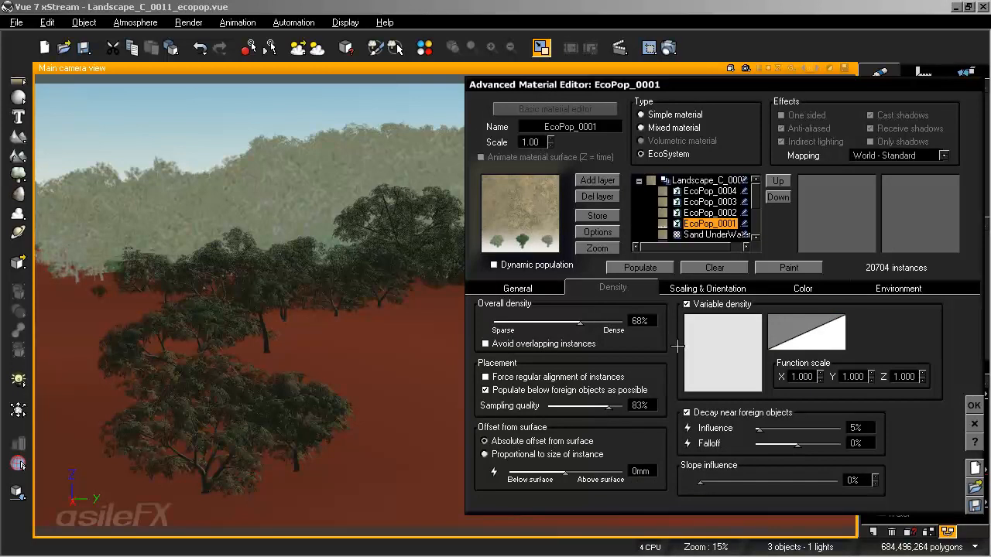
# - Add the BConifer3 plant from the ProjectContent Vegetation collection to the EcoPop_0001 layer's population
pyautogui.click(518, 284)
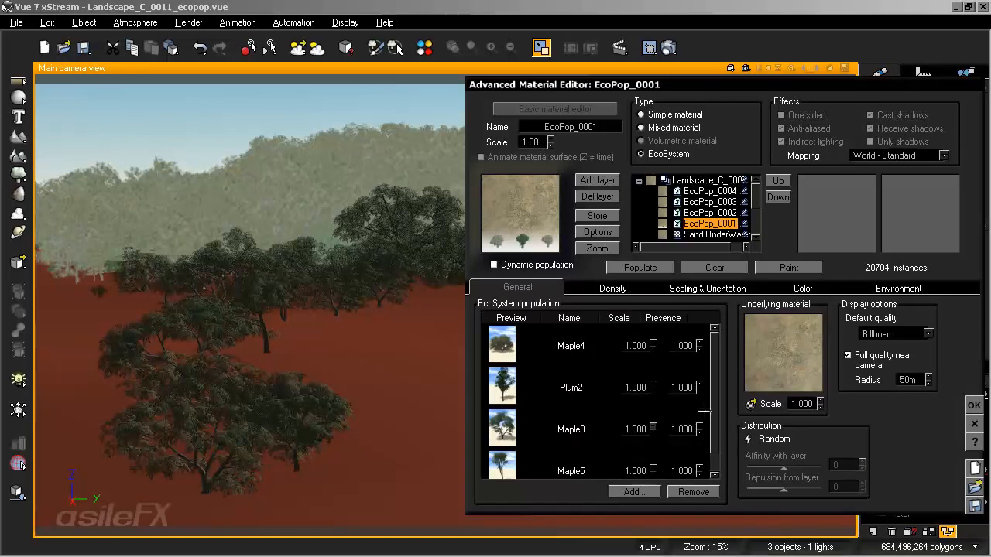
pyautogui.scroll(-1, 711, 389)
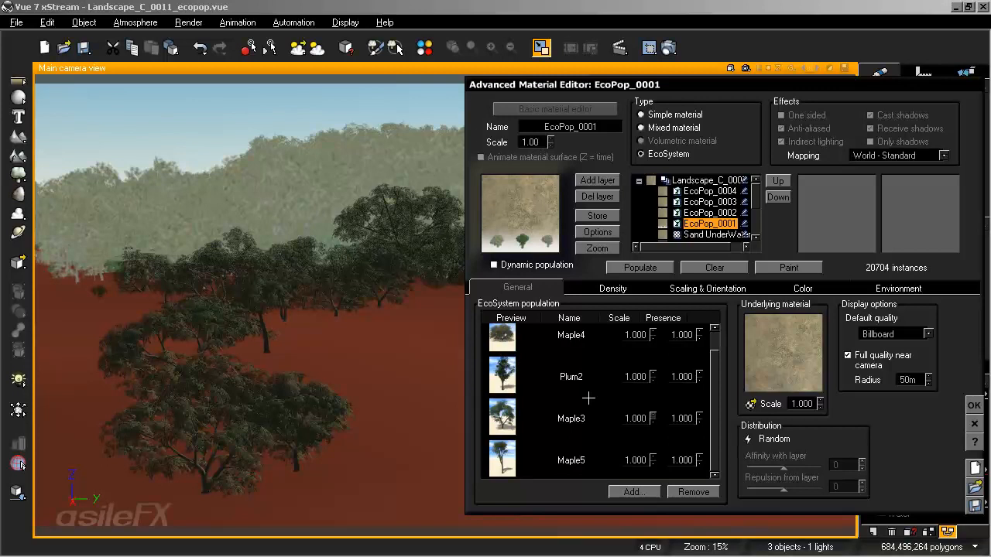
pyautogui.click(633, 492)
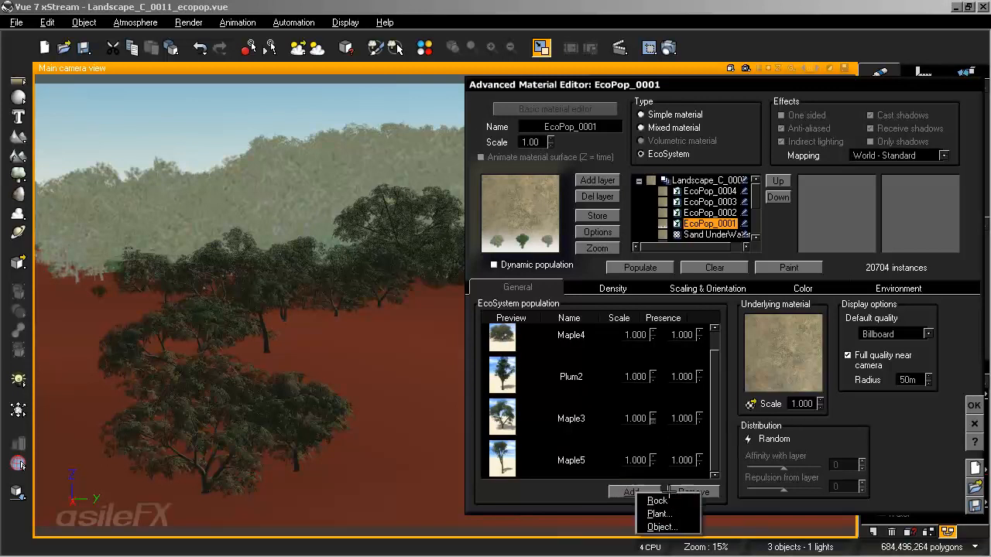
pyautogui.click(667, 516)
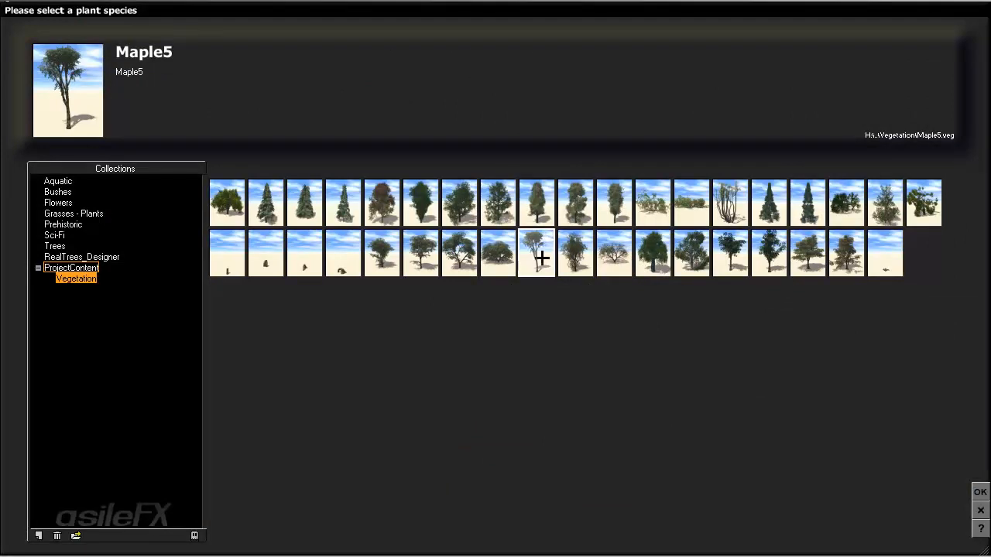
pyautogui.click(342, 199)
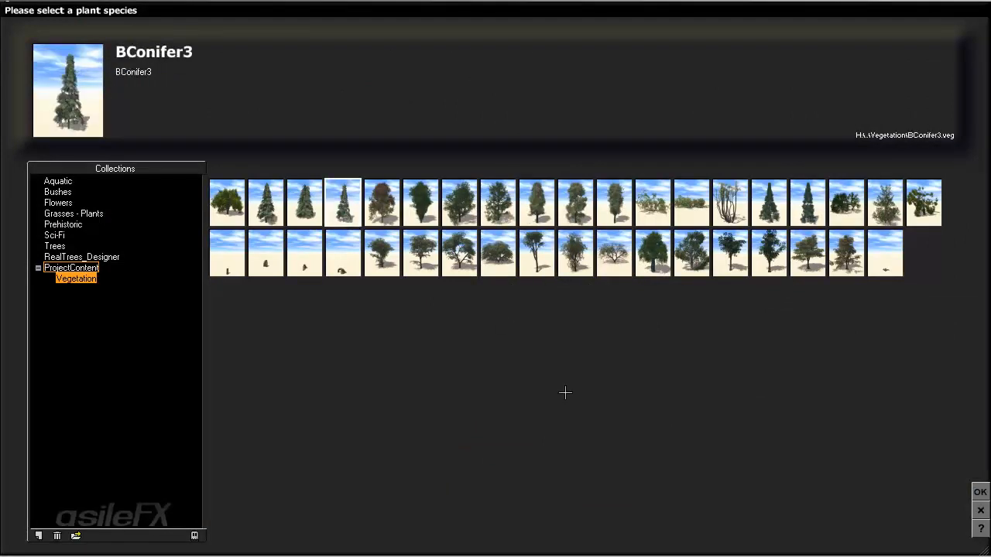
pyautogui.click(980, 491)
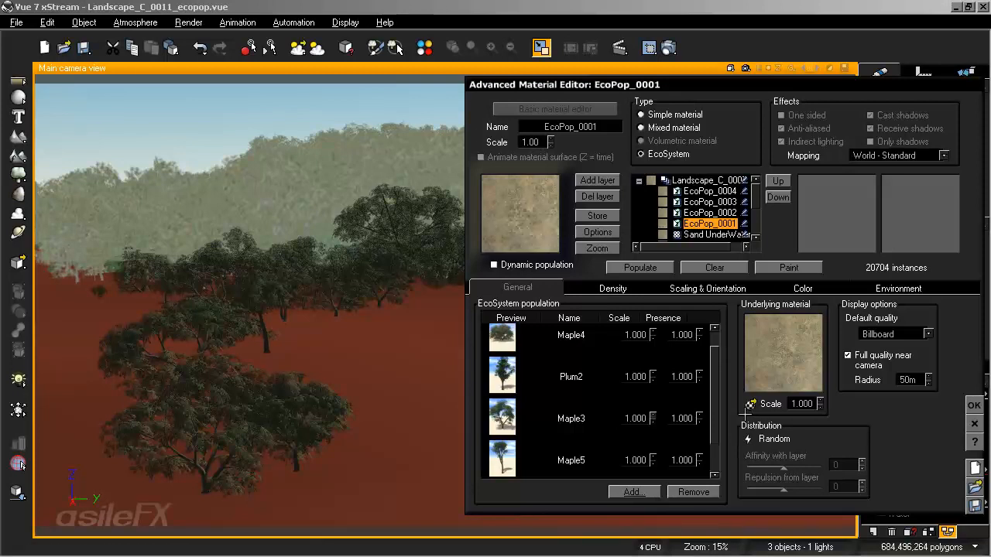
# - Repopulate the EcoPop_0001 layer with the added conifer, accept the material, and turn the camera towards the tree line
pyautogui.click(633, 268)
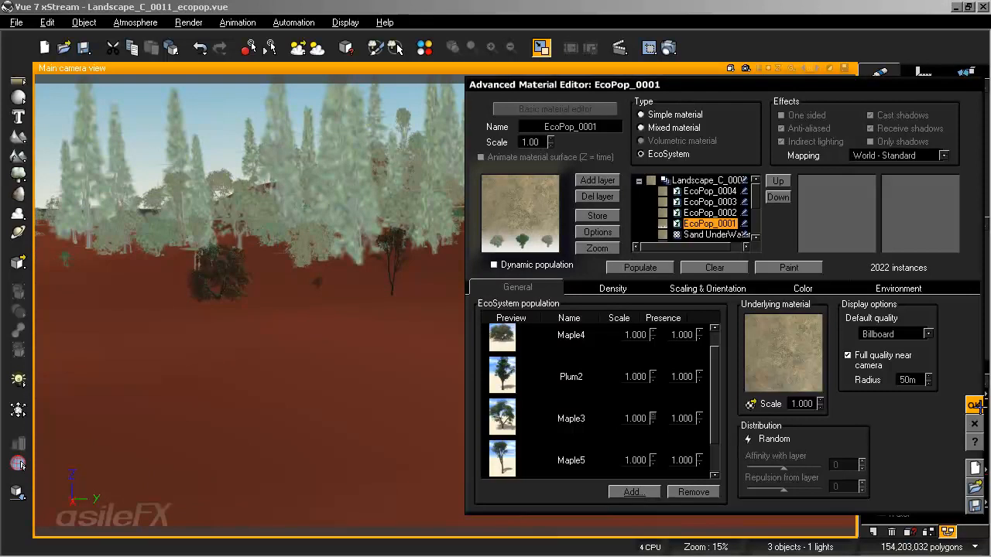
pyautogui.click(974, 404)
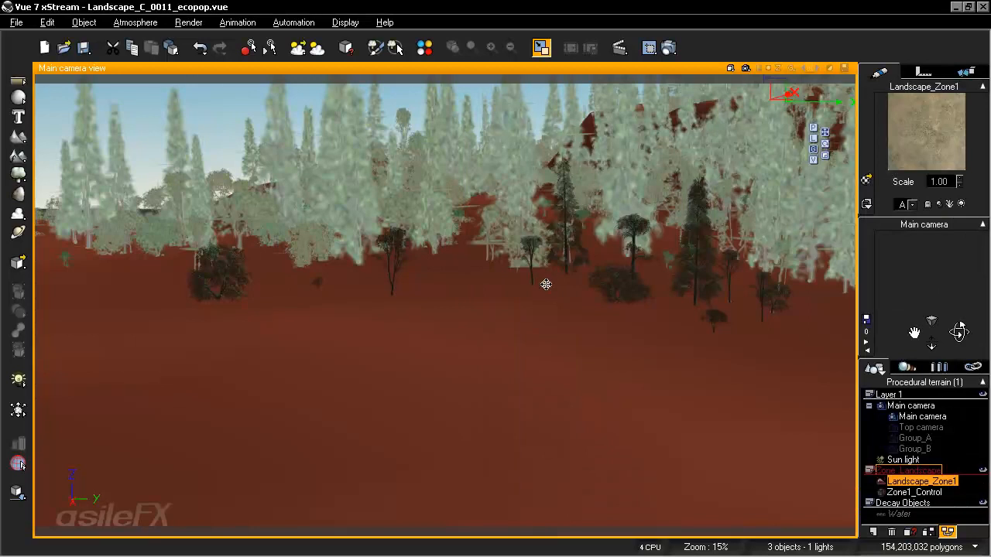
pyautogui.moveTo(535, 295)
pyautogui.mouseDown(button='right')
pyautogui.moveTo(428, 310)
pyautogui.moveTo(563, 308)
pyautogui.moveTo(529, 291)
pyautogui.moveTo(363, 303)
pyautogui.moveTo(506, 305)
pyautogui.moveTo(730, 283)
pyautogui.moveTo(483, 287)
pyautogui.moveTo(520, 303)
pyautogui.mouseUp(button='right')
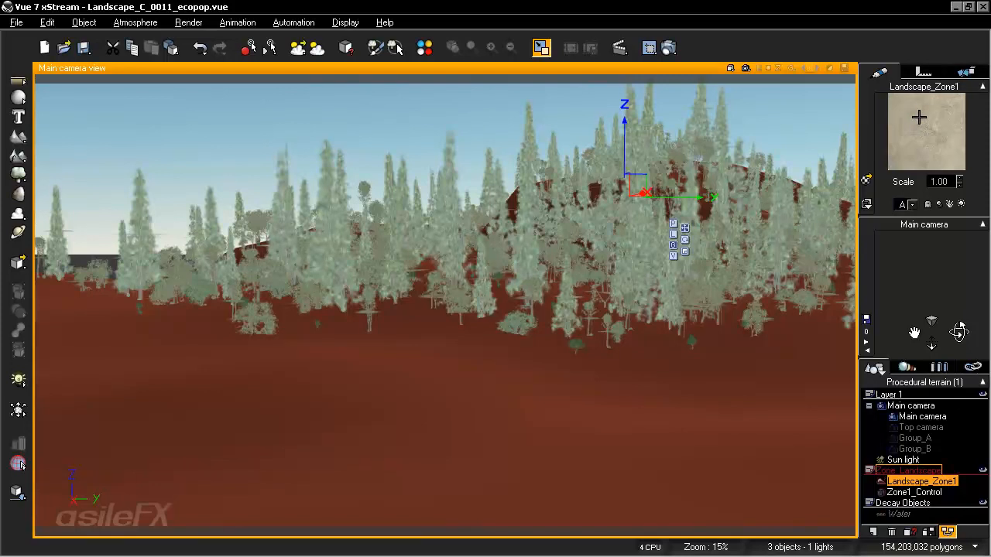
# - Set BConifer3's scale to 0.5 in Landscape_Zone1's EcoPop_0001 layer, repopulate the layer, and accept the material
pyautogui.doubleClick(918, 117)
pyautogui.click(709, 223)
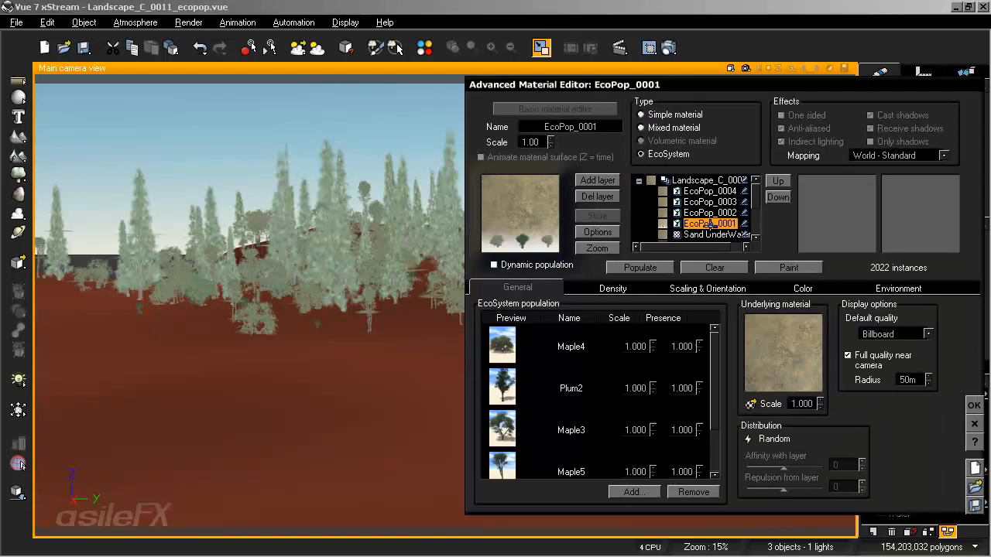
pyautogui.scroll(-1, 710, 400)
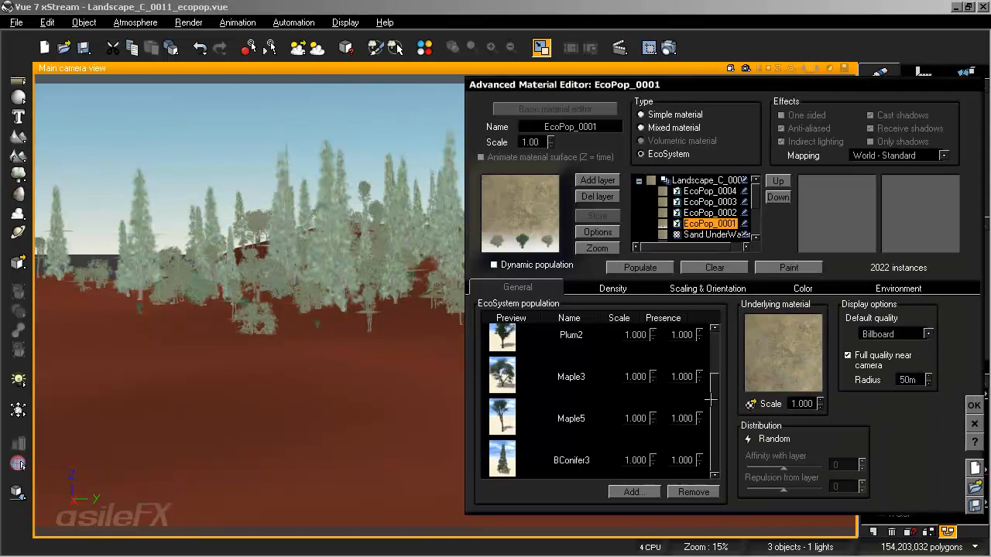
pyautogui.doubleClick(636, 460)
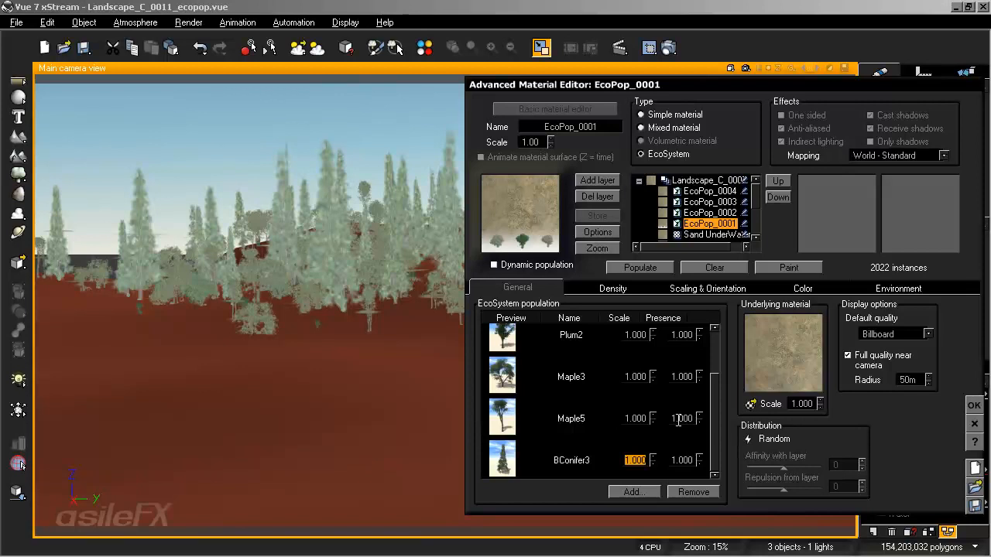
pyautogui.press('BackSpace')
pyautogui.click(636, 268)
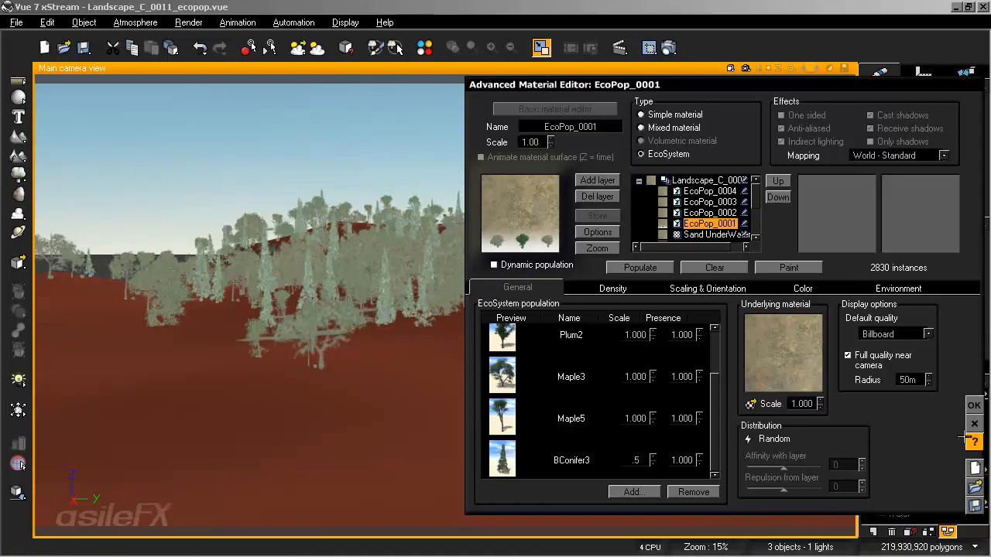
pyautogui.click(973, 405)
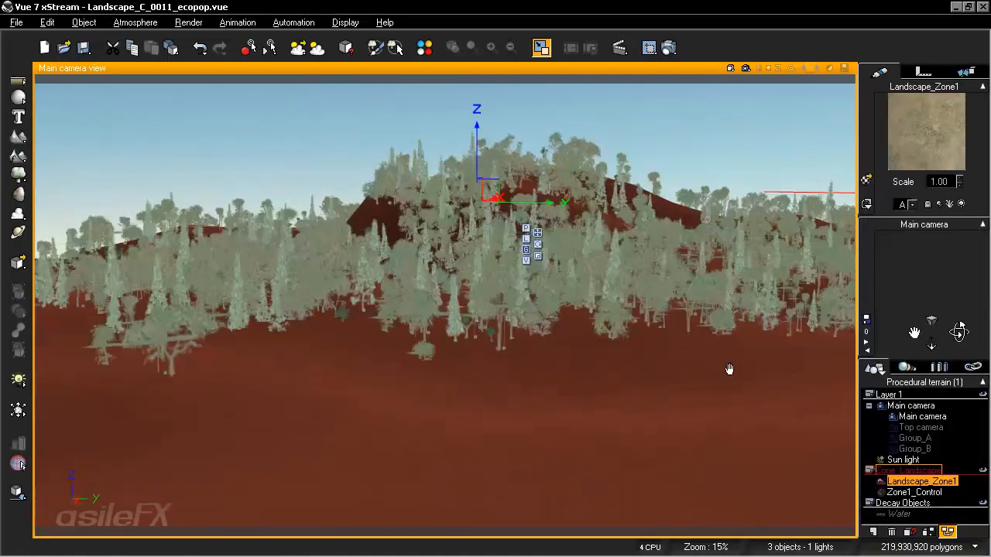
# - Raise and pull back the main camera to examine how the tree species are spread over the hillside
pyautogui.moveTo(729, 369); pyautogui.dragTo(819, 311, button='right')
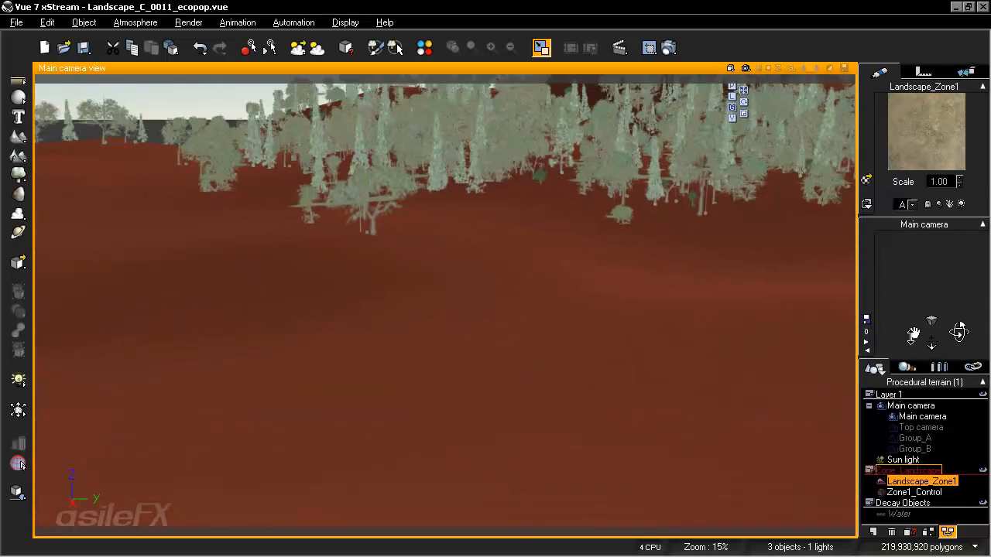
pyautogui.moveTo(913, 334); pyautogui.dragTo(915, 331)
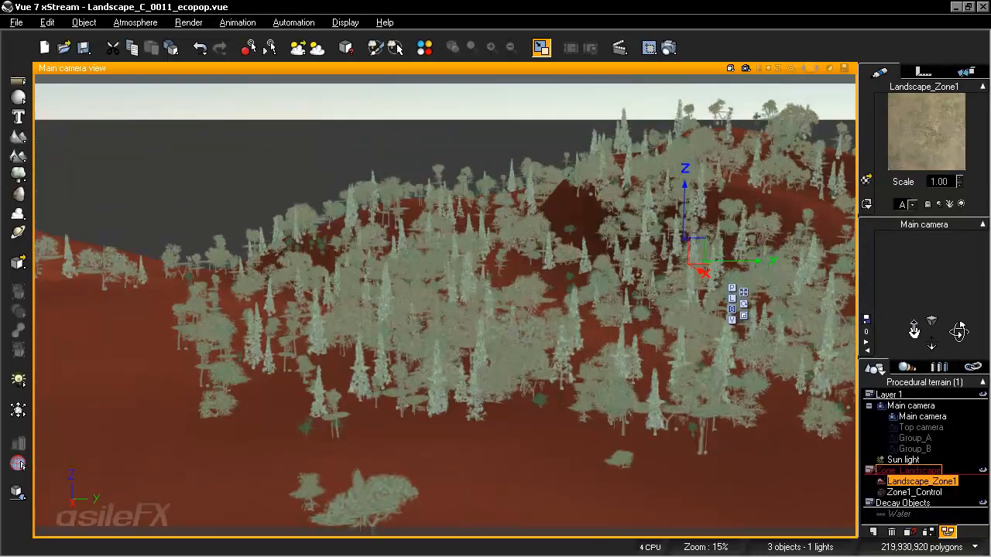
pyautogui.scroll(-2, 603, 344)
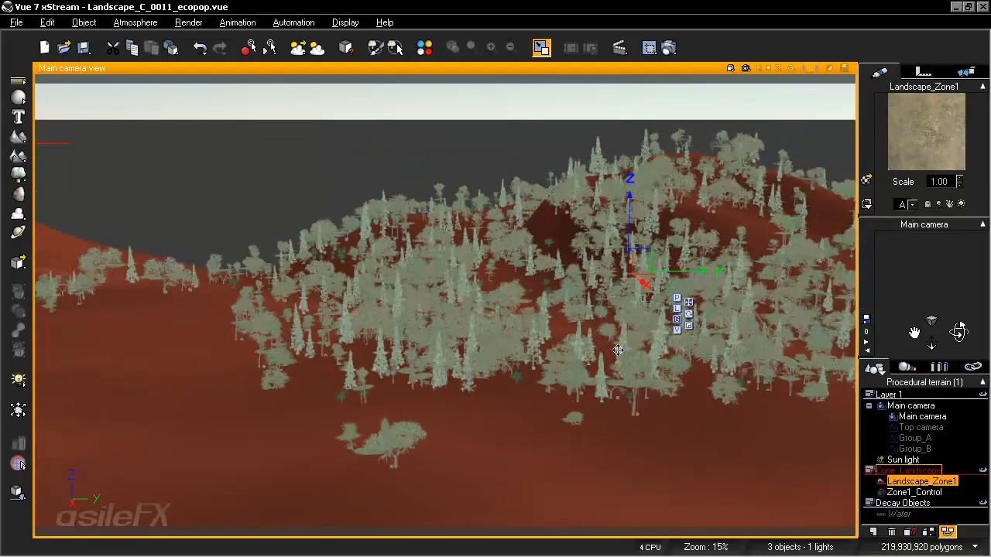
pyautogui.moveTo(664, 347); pyautogui.dragTo(623, 333, button='right')
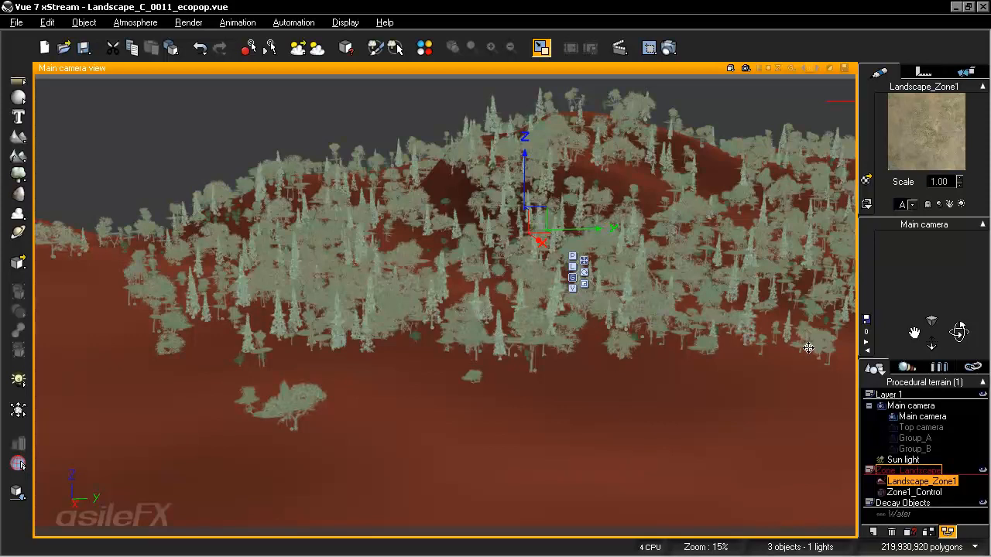
# - Reopen Landscape_Zone1's material and review the EcoPop_0001 layer's plant list, density settings and distribution option
pyautogui.doubleClick(929, 139)
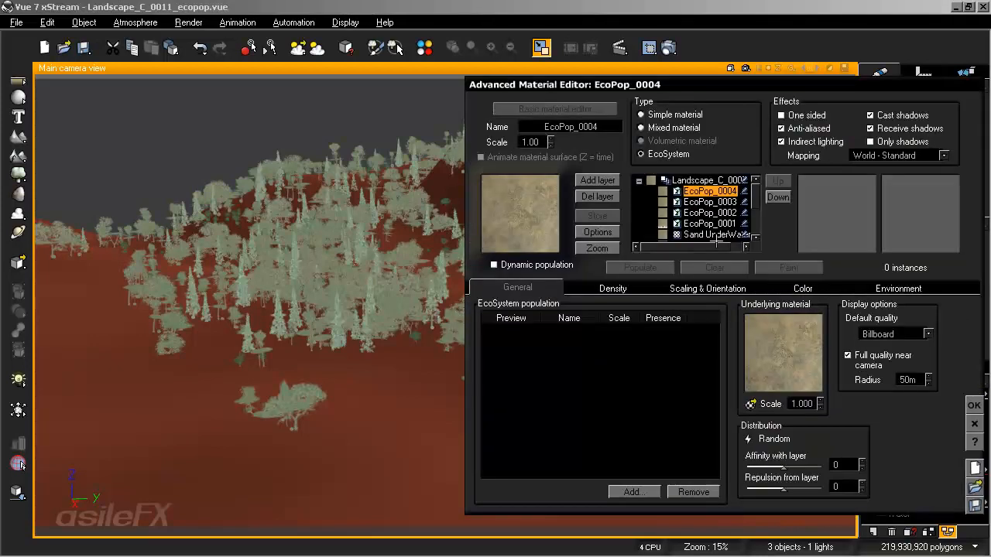
pyautogui.click(718, 224)
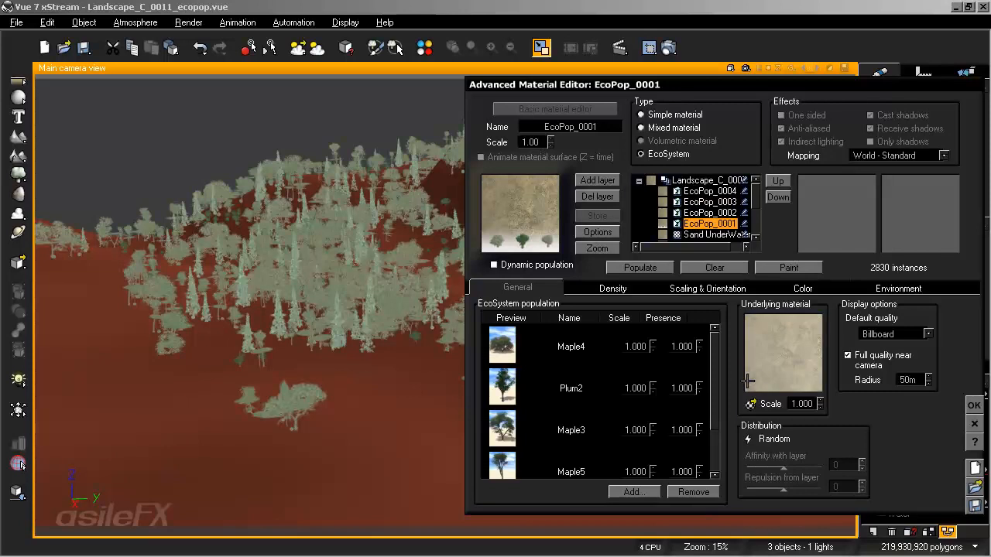
pyautogui.moveTo(718, 350); pyautogui.dragTo(719, 351)
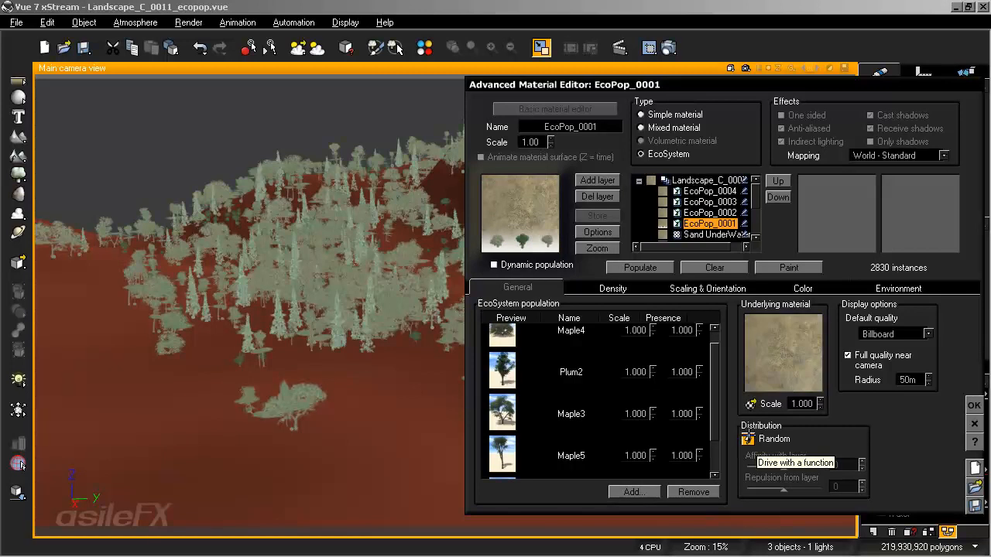
pyautogui.scroll(1, 710, 384)
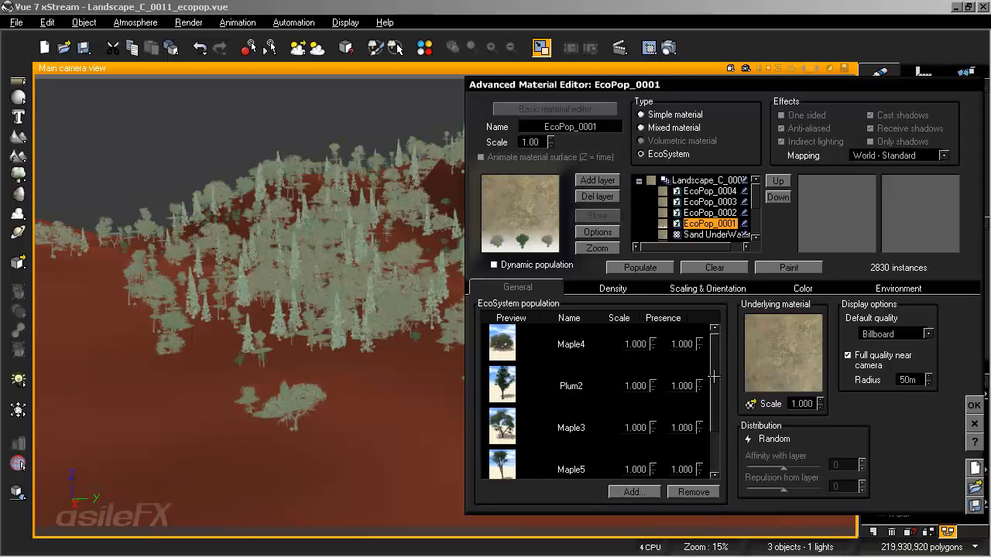
pyautogui.scroll(-3, 717, 374)
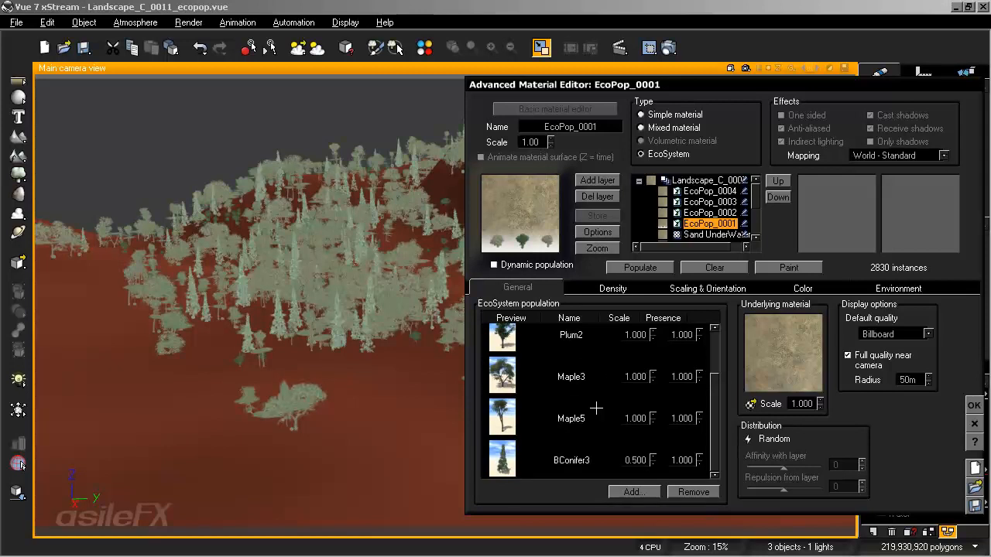
pyautogui.scroll(3, 716, 364)
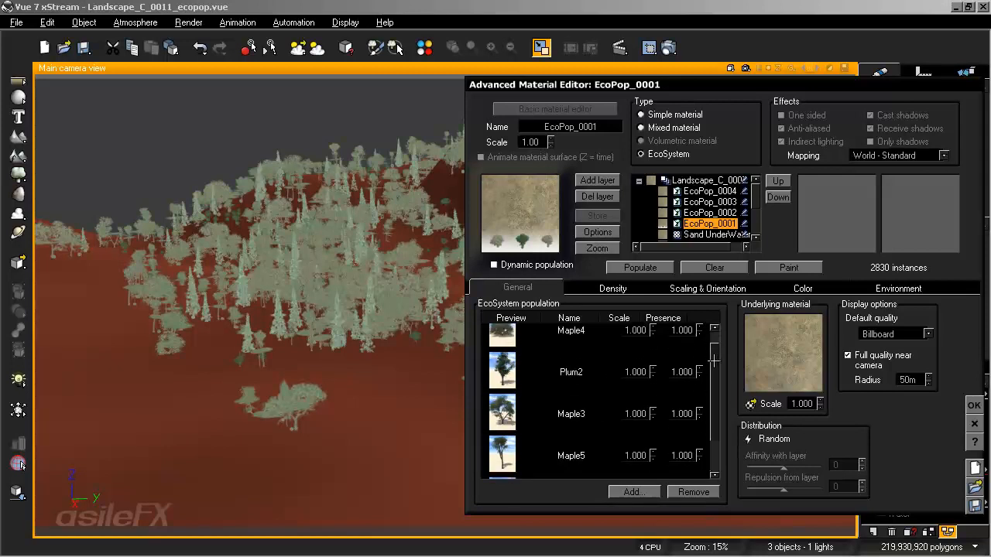
pyautogui.scroll(1, 716, 355)
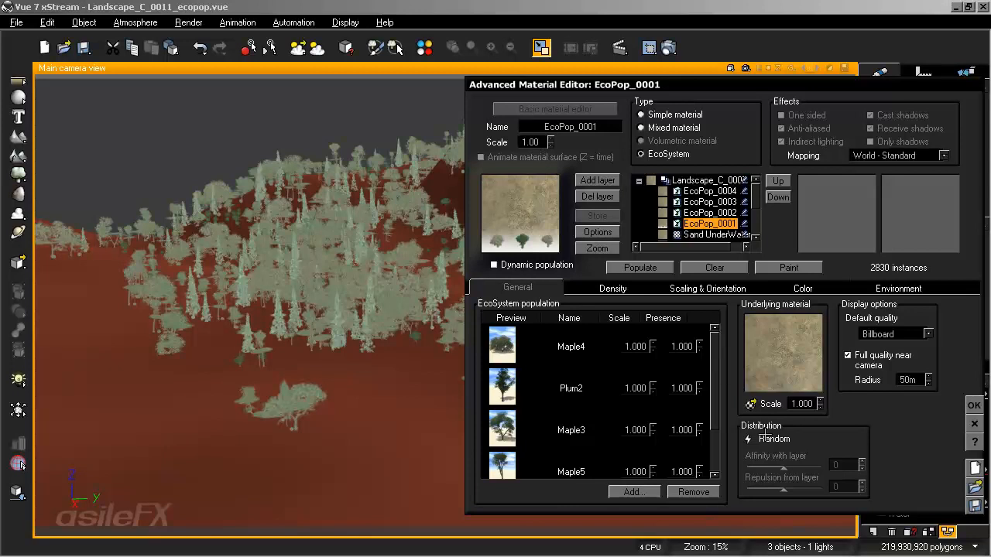
pyautogui.click(613, 288)
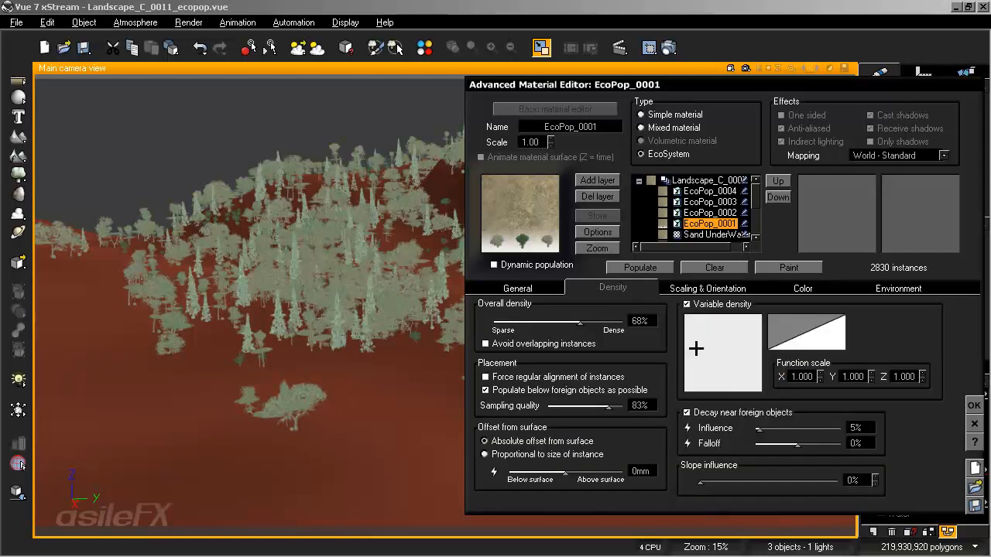
pyautogui.click(531, 288)
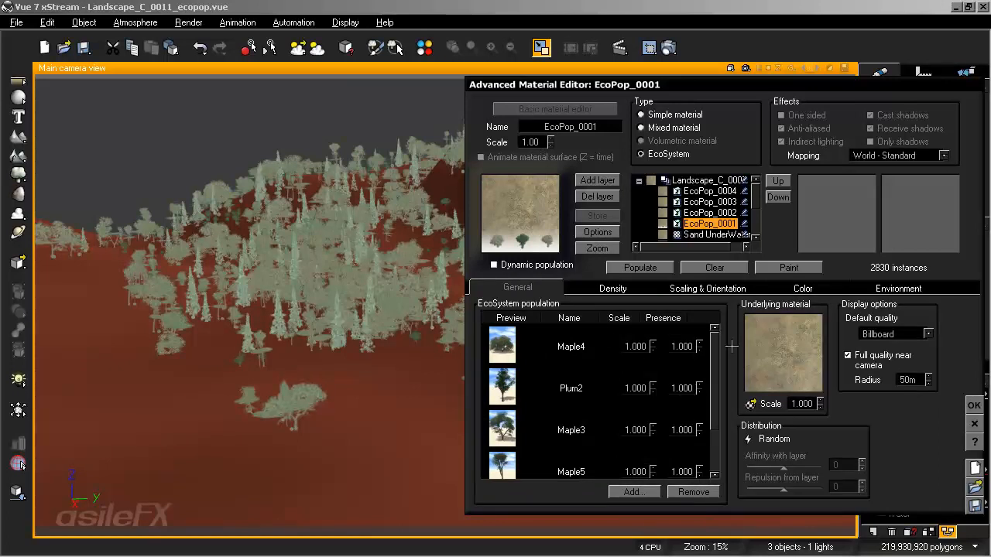
pyautogui.moveTo(714, 352)
pyautogui.mouseDown()
pyautogui.moveTo(716, 376)
pyautogui.moveTo(716, 351)
pyautogui.mouseUp()
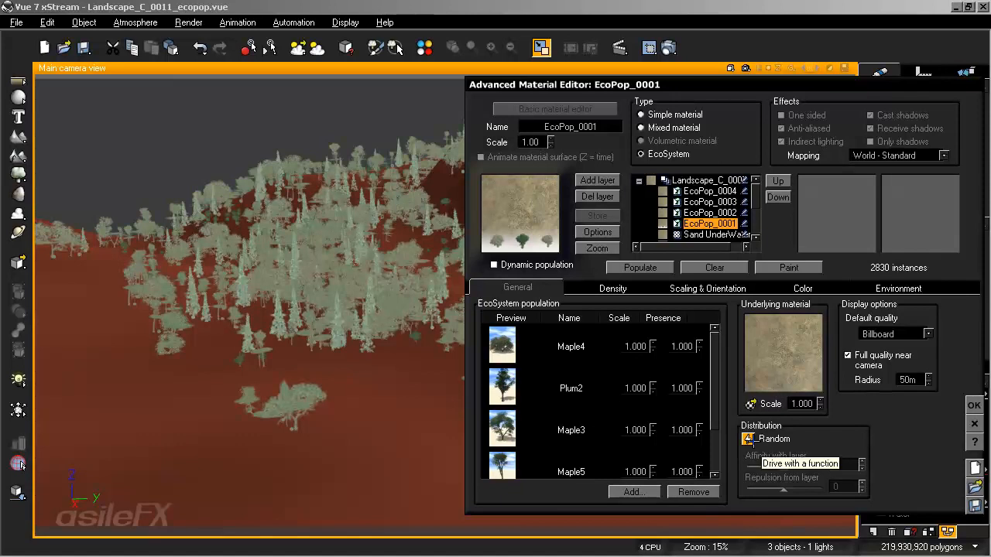
pyautogui.click(608, 287)
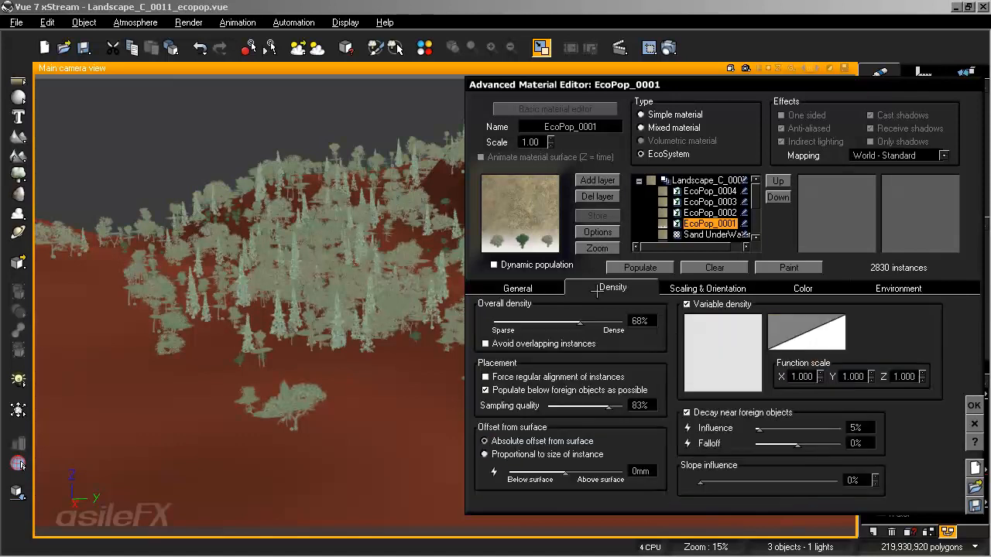
pyautogui.click(534, 288)
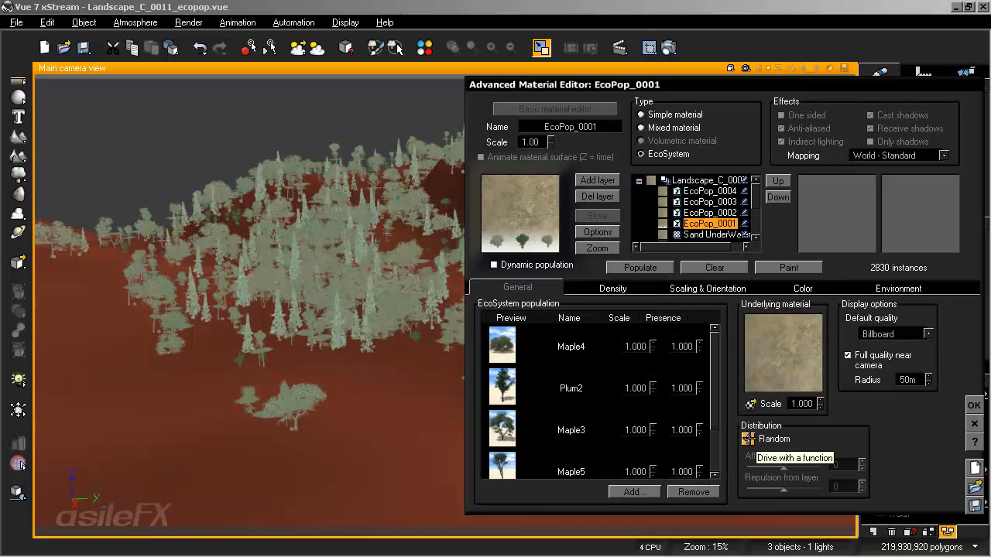
# - Drive the EcoPop_0001 layer's distribution with a function by connecting the density Filter node to the Distribution output in place of the constant
pyautogui.click(748, 439)
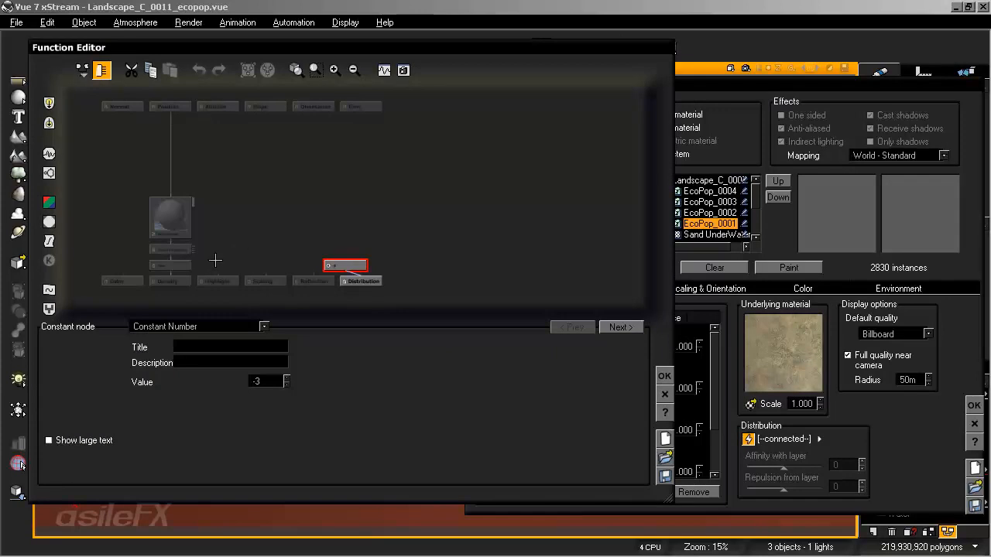
pyautogui.moveTo(218, 265); pyautogui.dragTo(137, 186)
pyautogui.moveTo(173, 225); pyautogui.dragTo(173, 177)
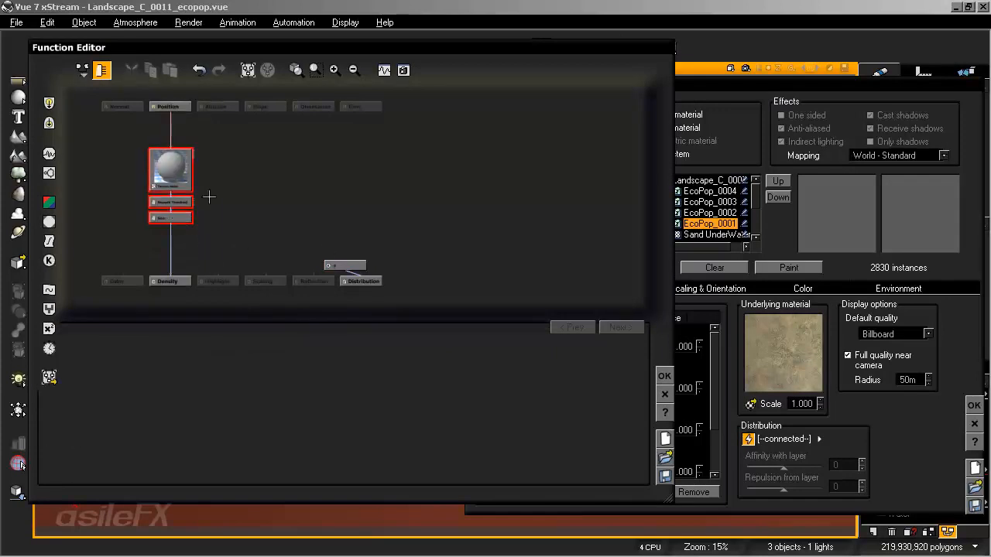
pyautogui.moveTo(344, 264); pyautogui.dragTo(186, 218)
pyautogui.click(185, 218)
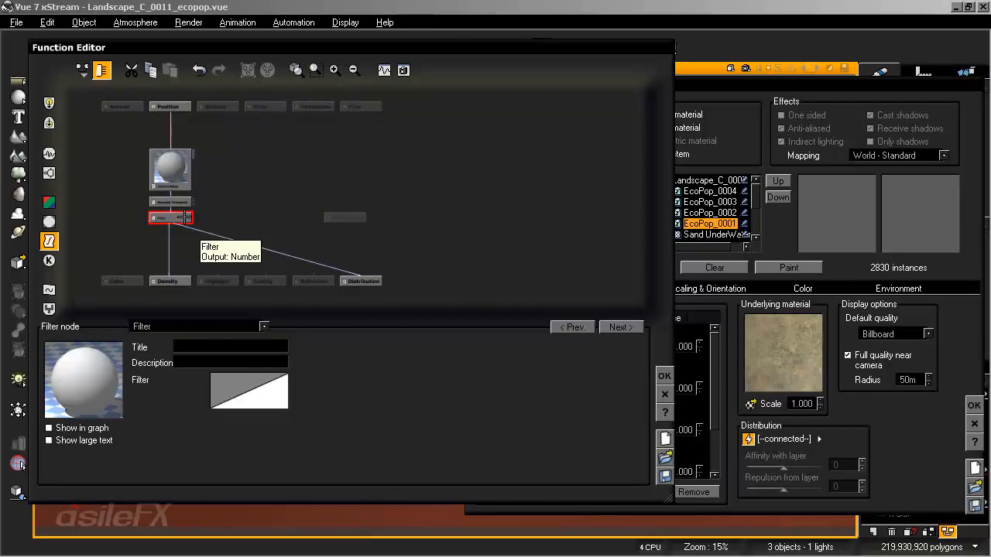
pyautogui.click(664, 377)
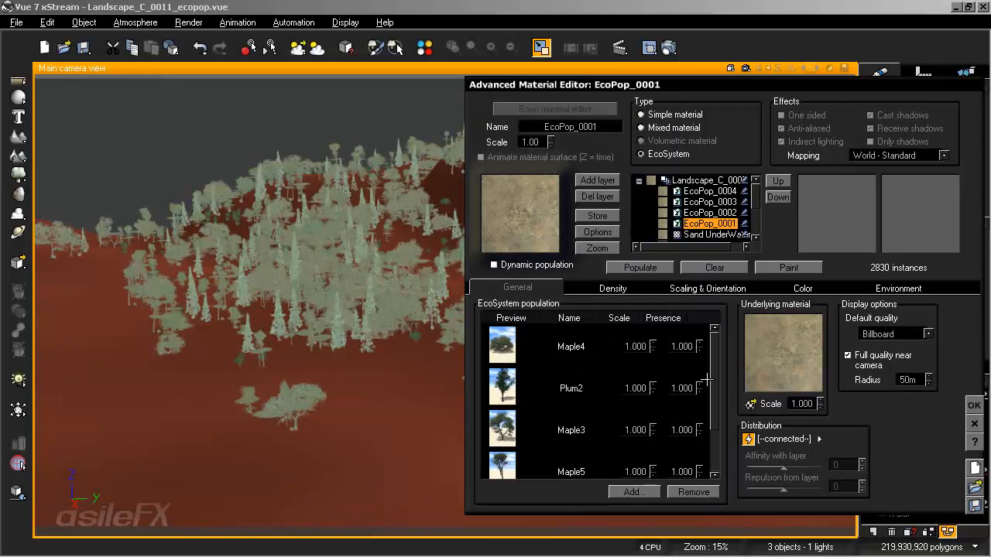
pyautogui.moveTo(717, 370); pyautogui.dragTo(719, 402)
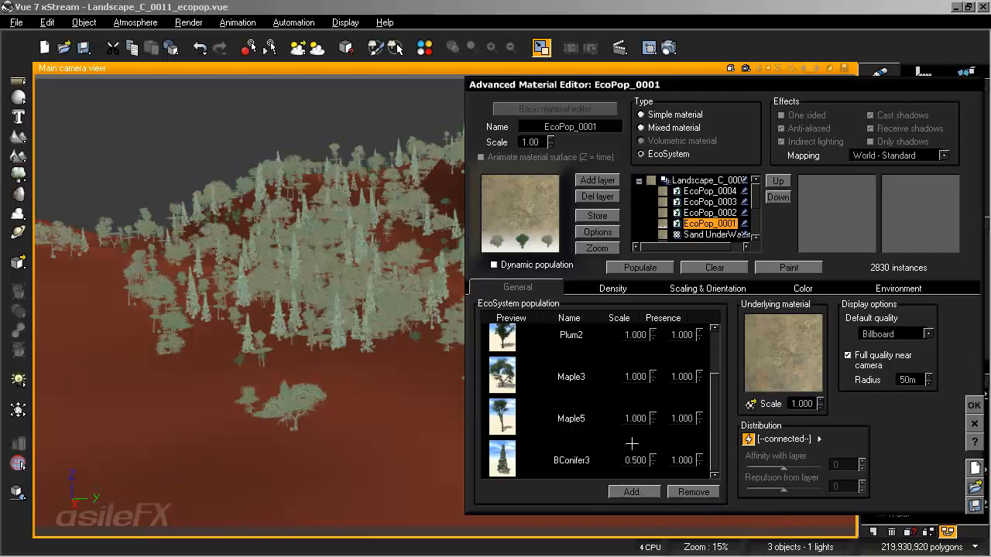
# - Remove the Plum2 species from the EcoPop_0001 layer's plant list
pyautogui.click(587, 459)
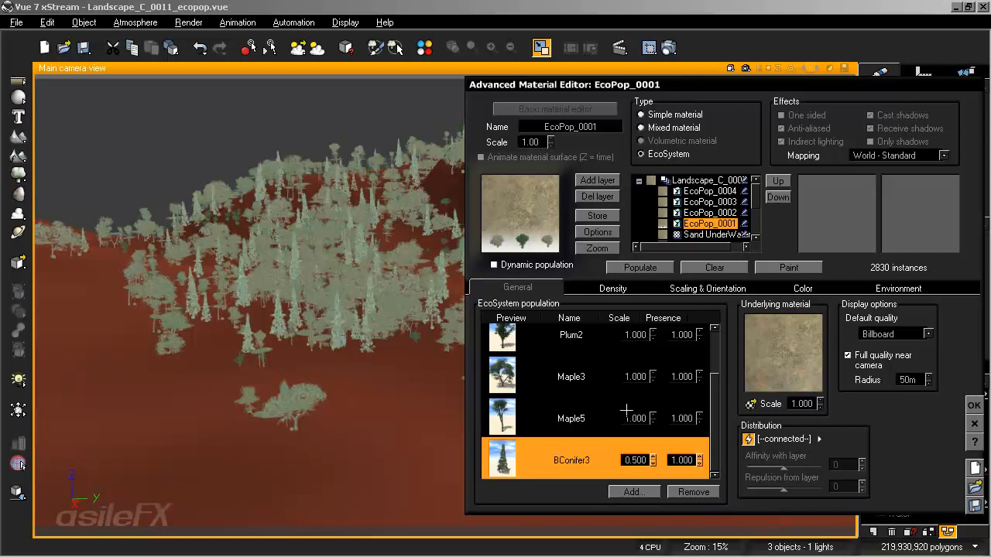
pyautogui.click(587, 422)
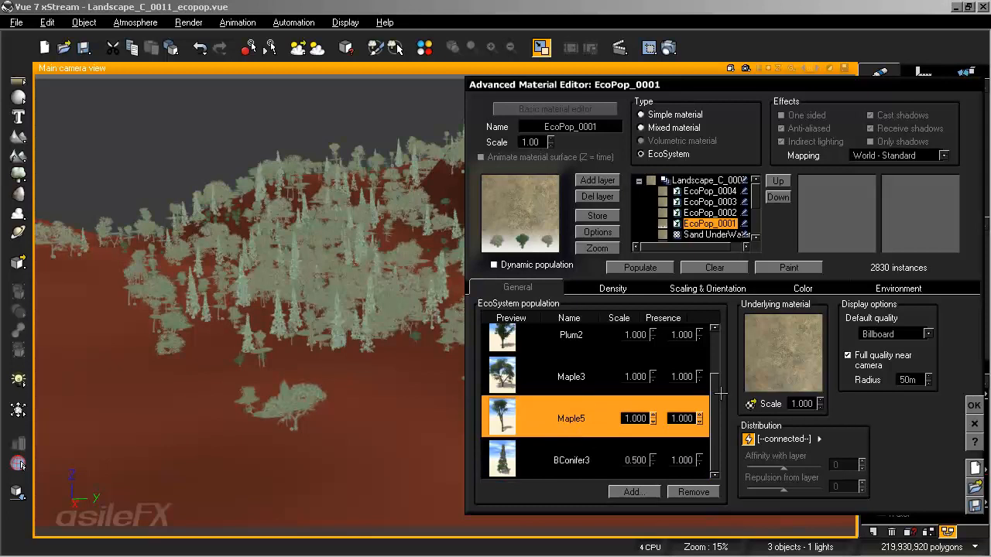
pyautogui.scroll(1, 597, 380)
pyautogui.click(590, 393)
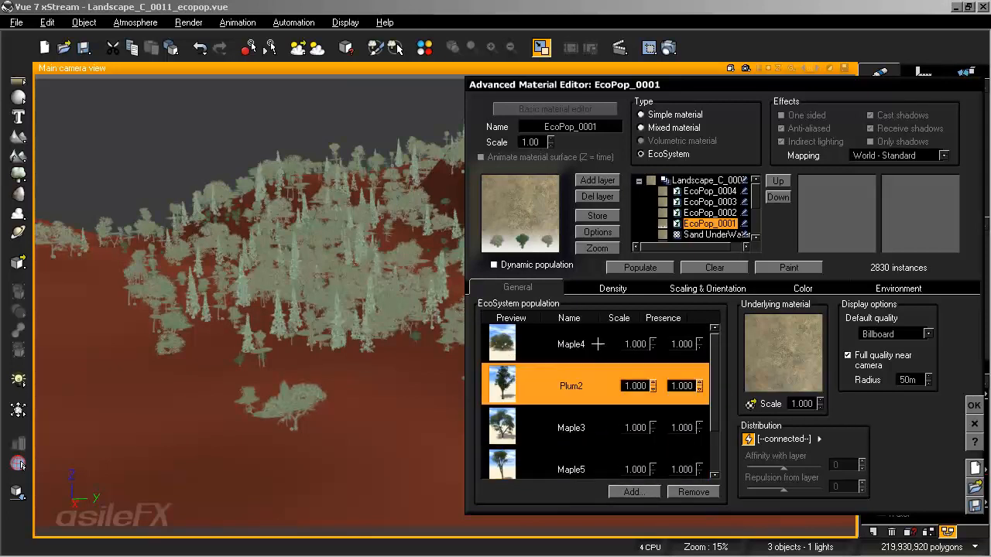
pyautogui.click(693, 491)
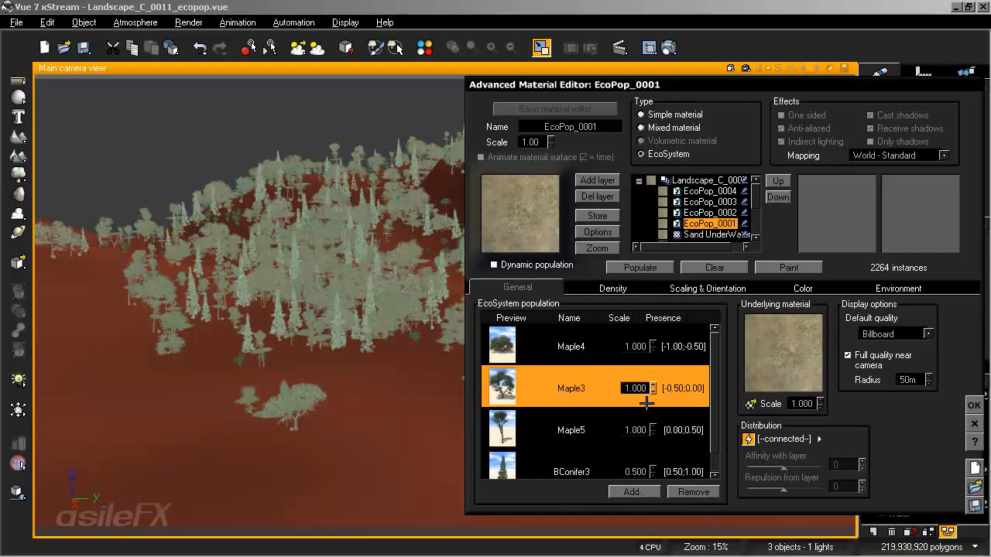
# - Add Plum2 from the ProjectContent Vegetation collection to the end of the EcoPop_0001 plant list
pyautogui.moveTo(713, 368); pyautogui.dragTo(718, 382)
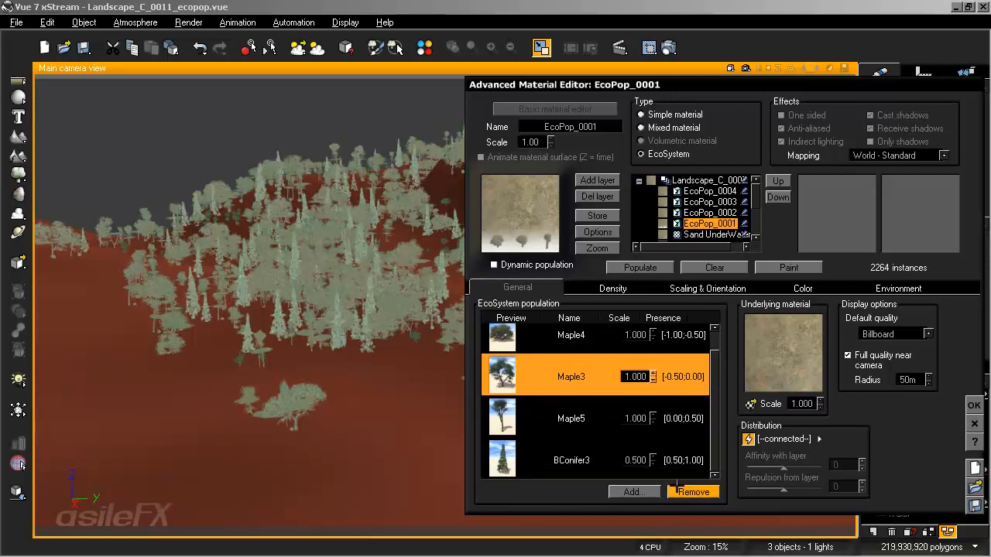
pyautogui.click(633, 492)
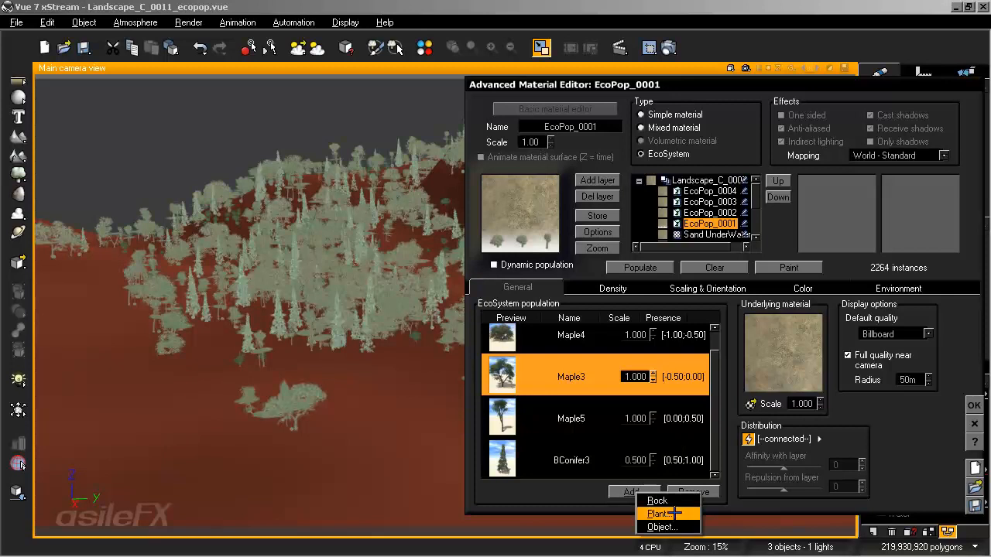
pyautogui.click(666, 514)
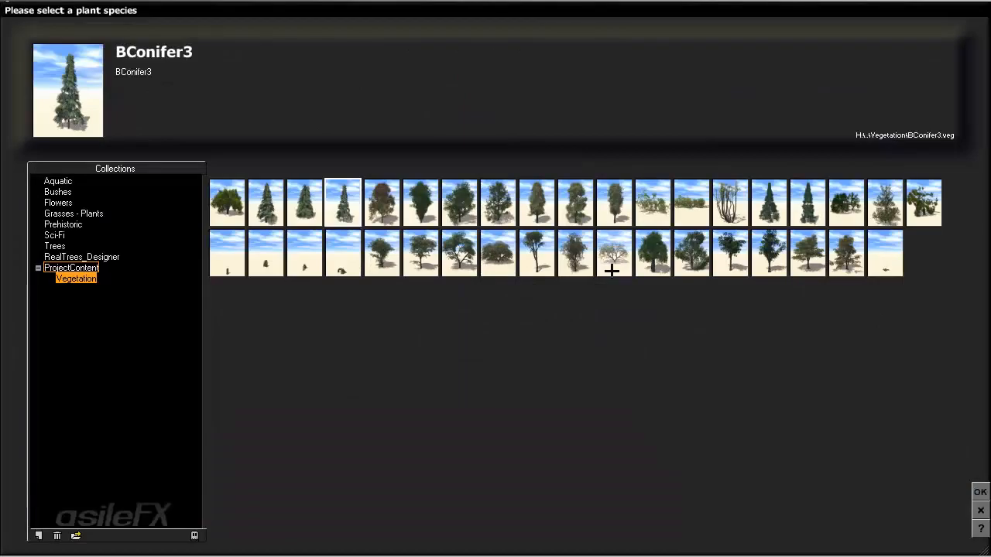
pyautogui.click(783, 257)
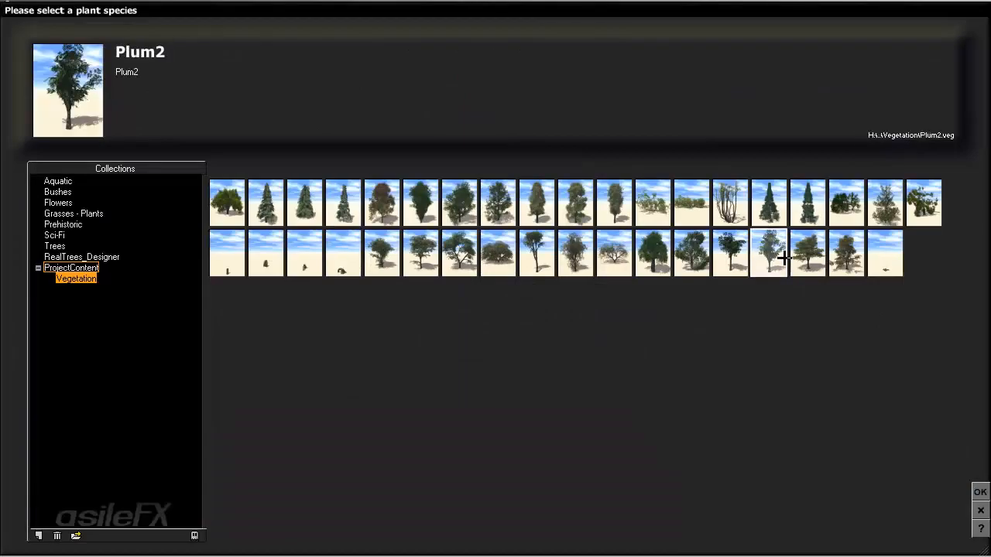
pyautogui.click(980, 491)
# - Review the species order in the EcoPop_0001 plant list, repopulate the layer, and accept the material
pyautogui.scroll(-1, 717, 401)
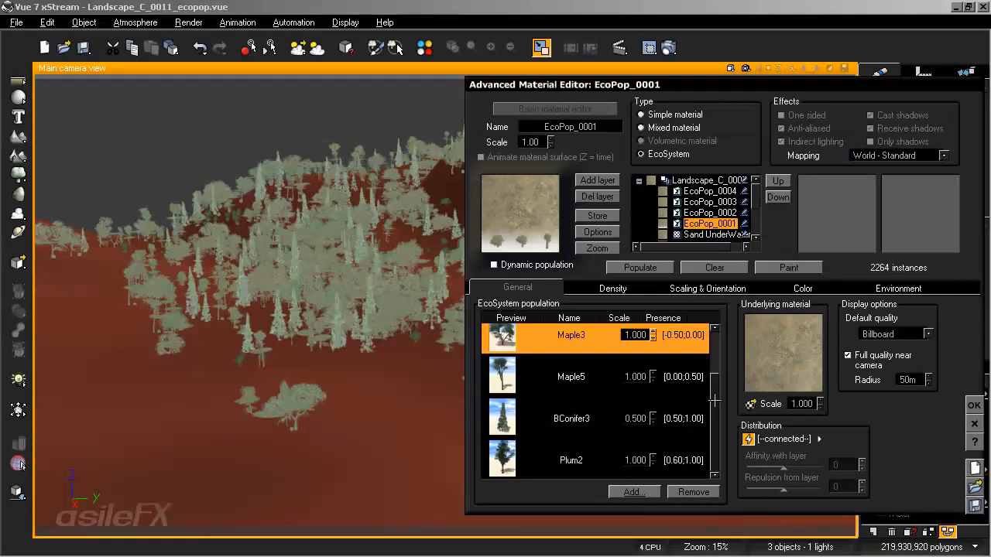
pyautogui.scroll(1, 719, 360)
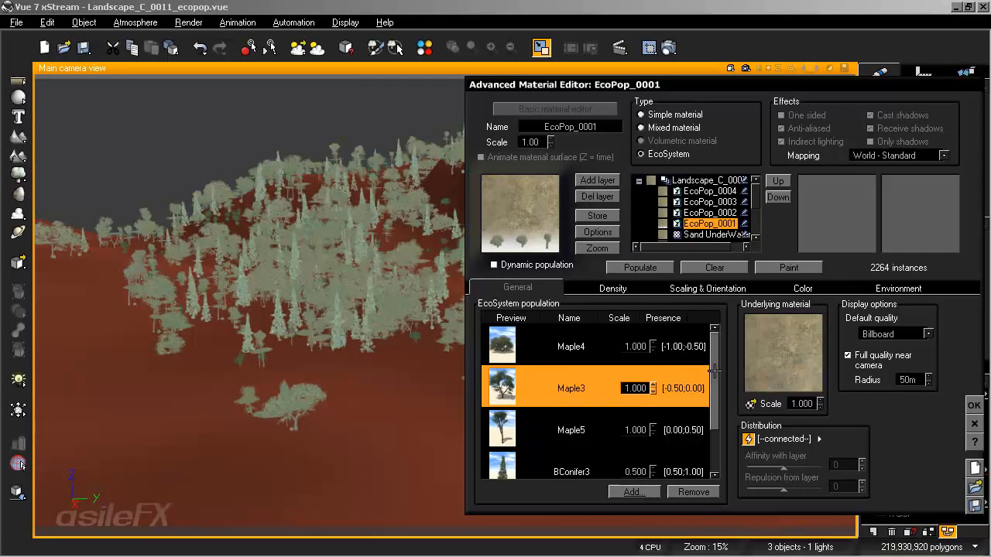
pyautogui.scroll(-1, 713, 387)
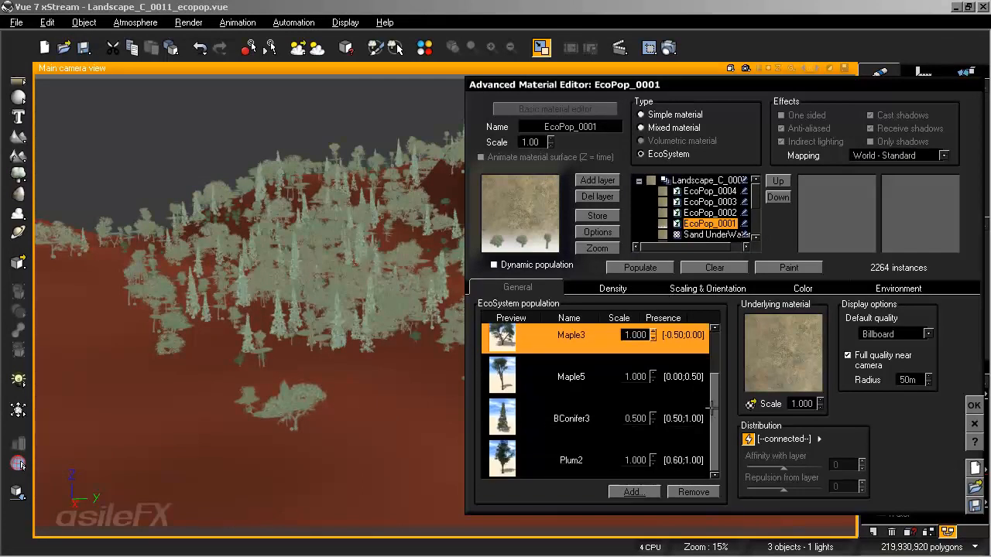
pyautogui.moveTo(718, 408); pyautogui.dragTo(718, 367)
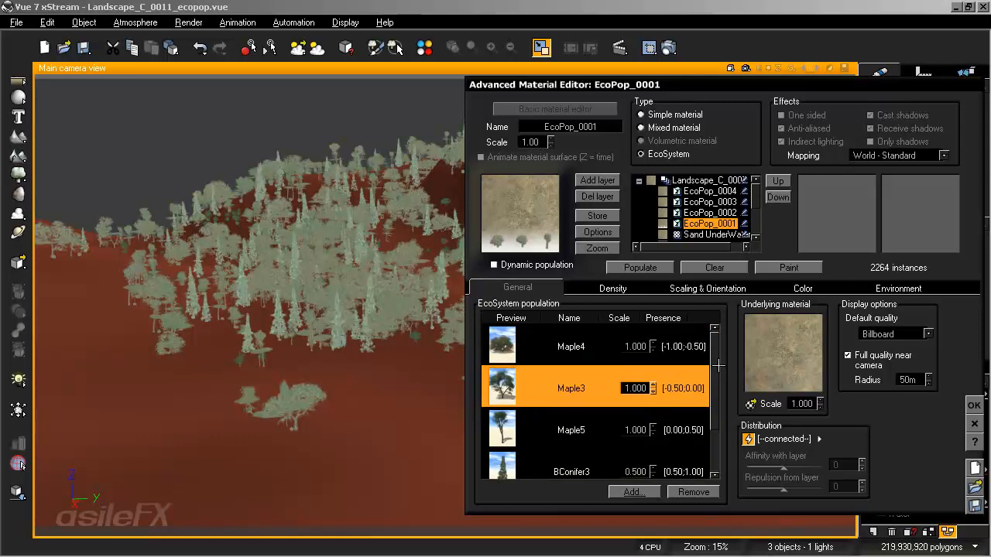
pyautogui.click(654, 268)
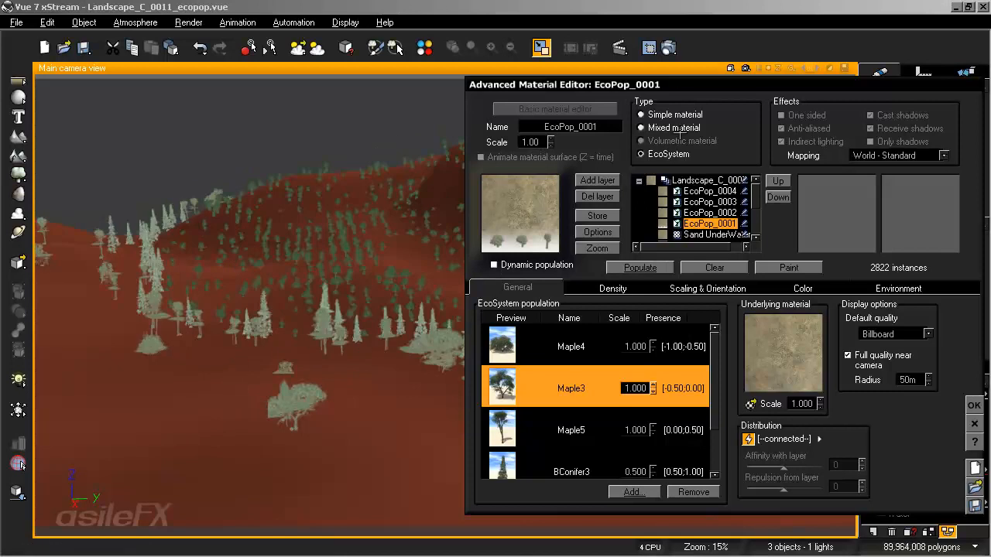
pyautogui.moveTo(667, 84); pyautogui.dragTo(606, 76)
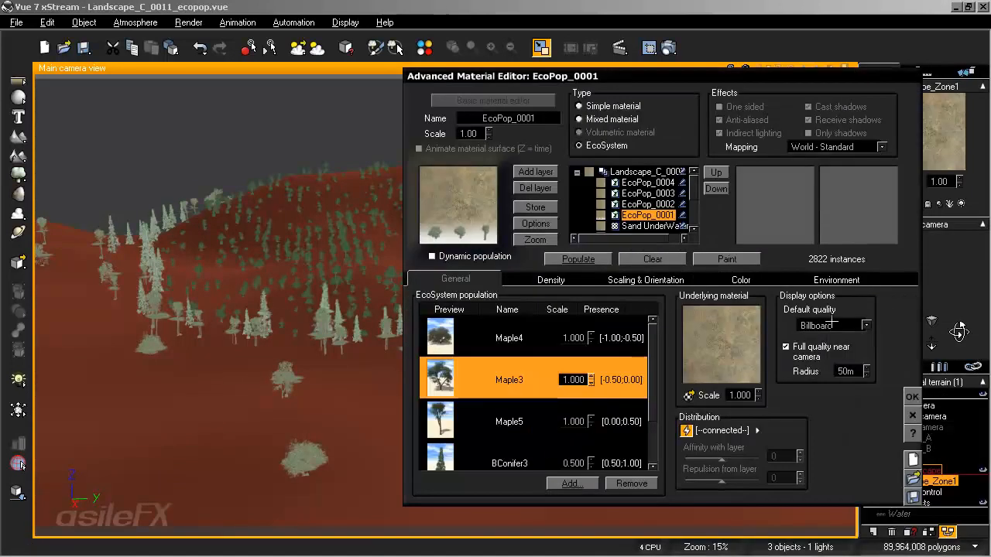
pyautogui.click(912, 397)
# - Move the main camera around the hillside to examine how the function-driven distribution places the tree species
pyautogui.moveTo(374, 298); pyautogui.dragTo(556, 355, button='right')
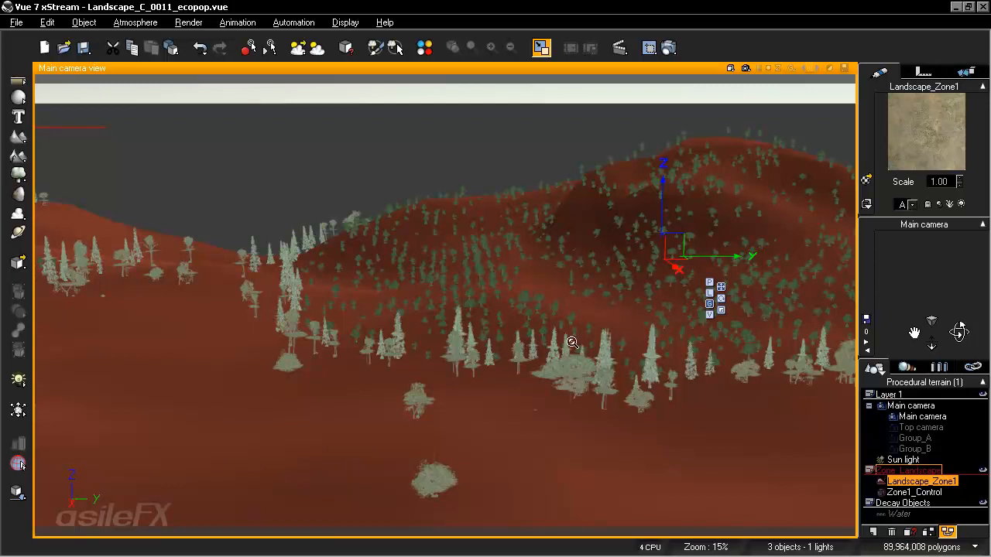
pyautogui.click(652, 308)
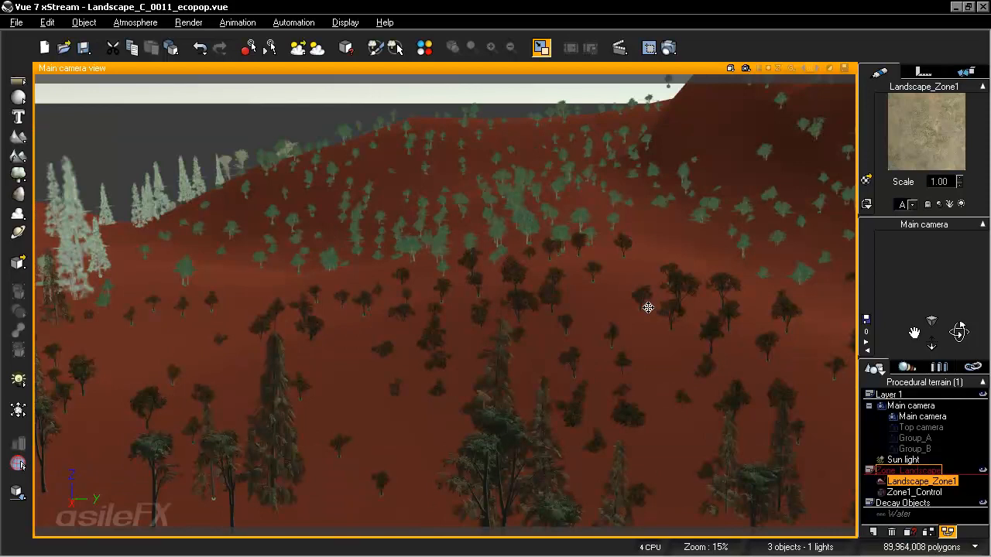
pyautogui.scroll(-3, 648, 307)
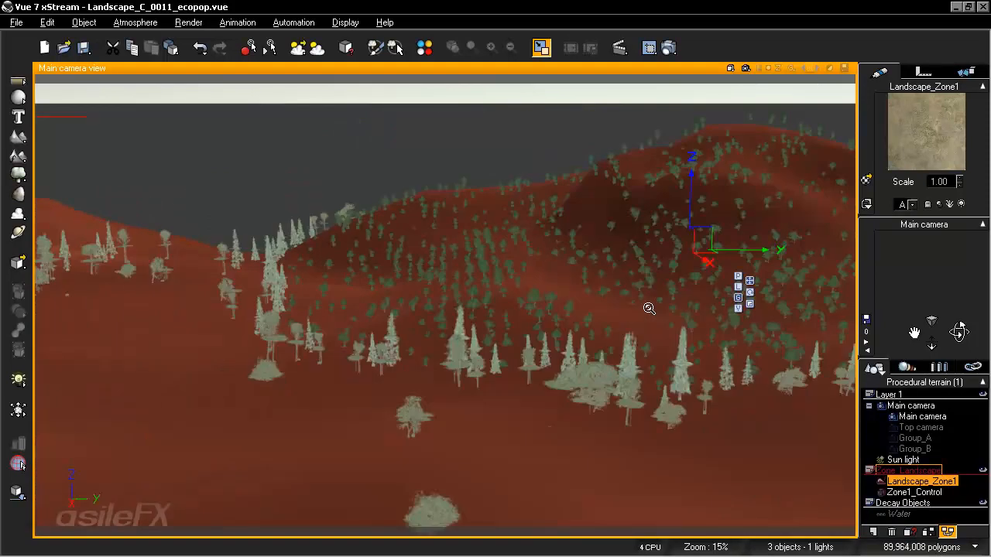
pyautogui.scroll(1, 649, 308)
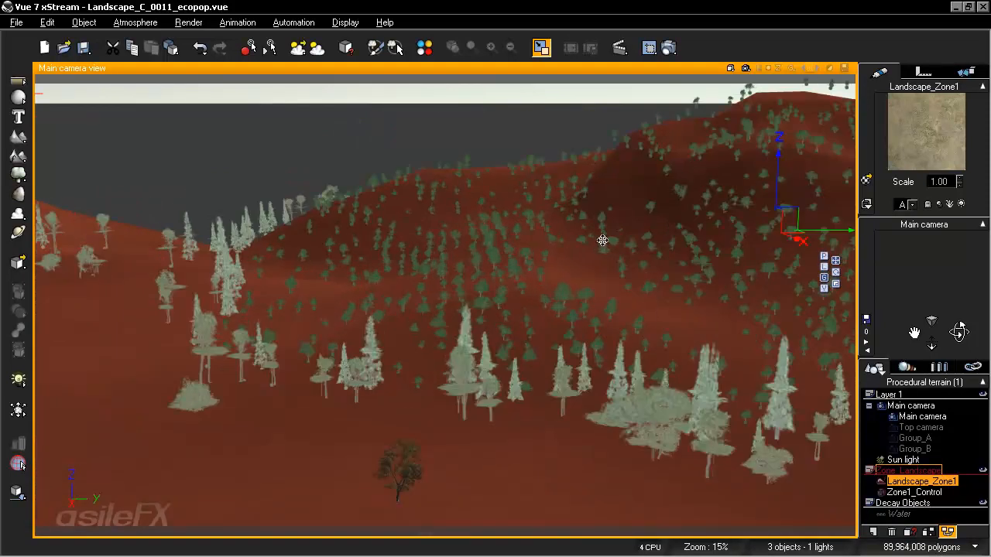
pyautogui.moveTo(601, 240); pyautogui.dragTo(636, 234)
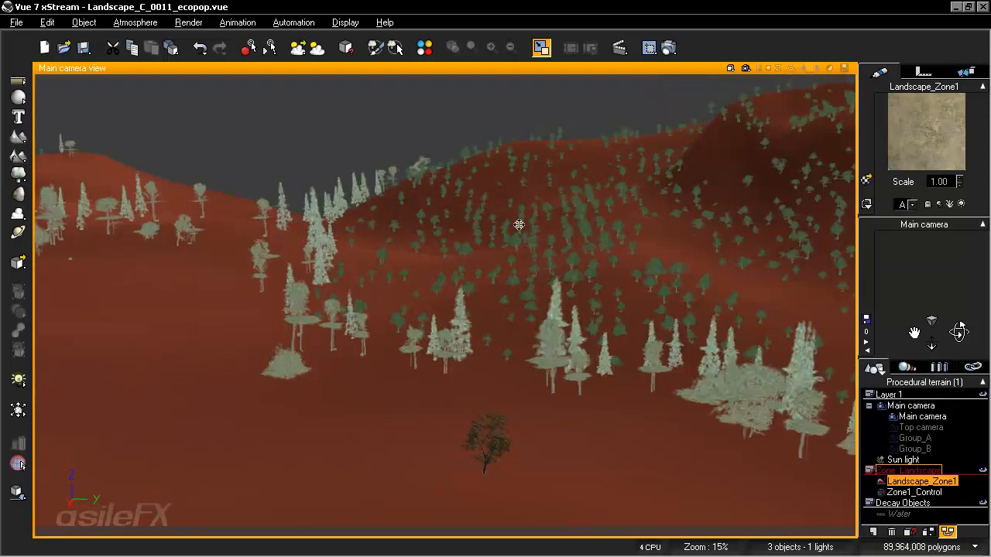
pyautogui.moveTo(696, 229); pyautogui.dragTo(582, 230, button='right')
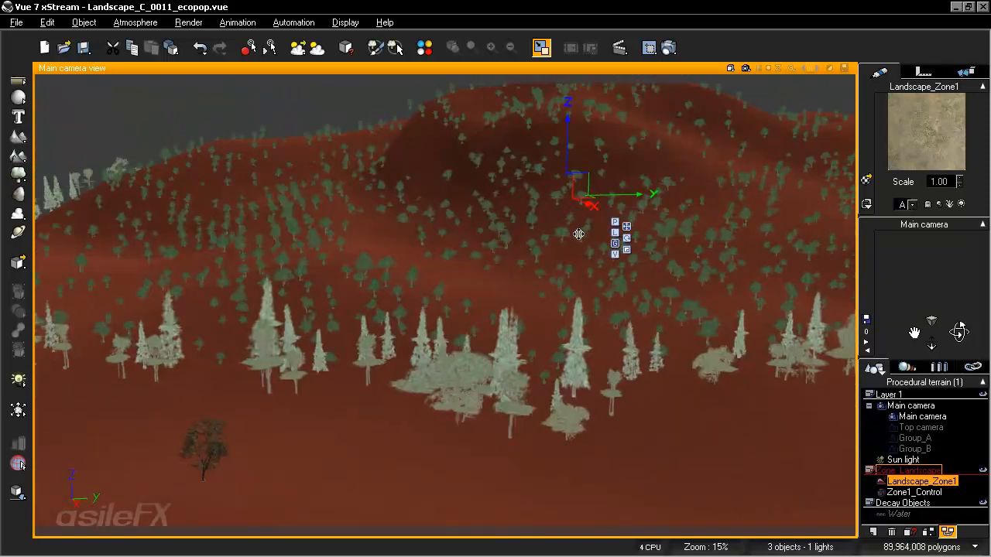
# - Reopen Landscape_Zone1's material and review the EcoPop_0001 layer's species presence ranges and density settings
pyautogui.doubleClick(897, 119)
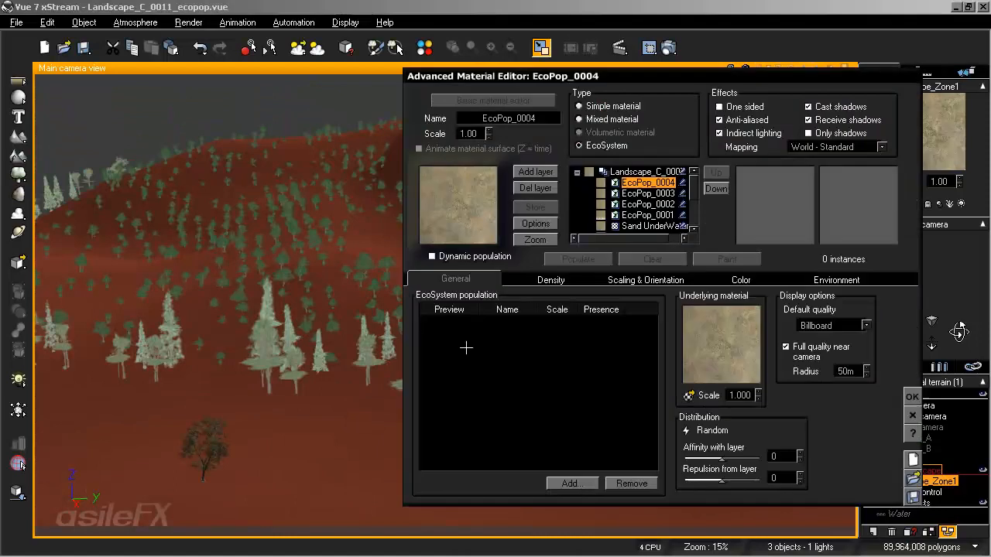
pyautogui.click(632, 215)
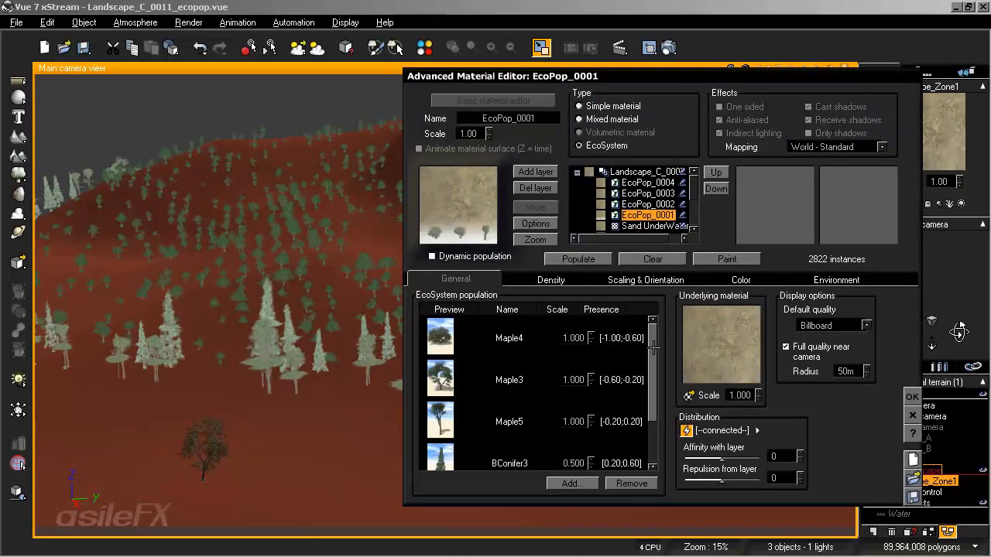
pyautogui.moveTo(654, 348); pyautogui.dragTo(655, 389)
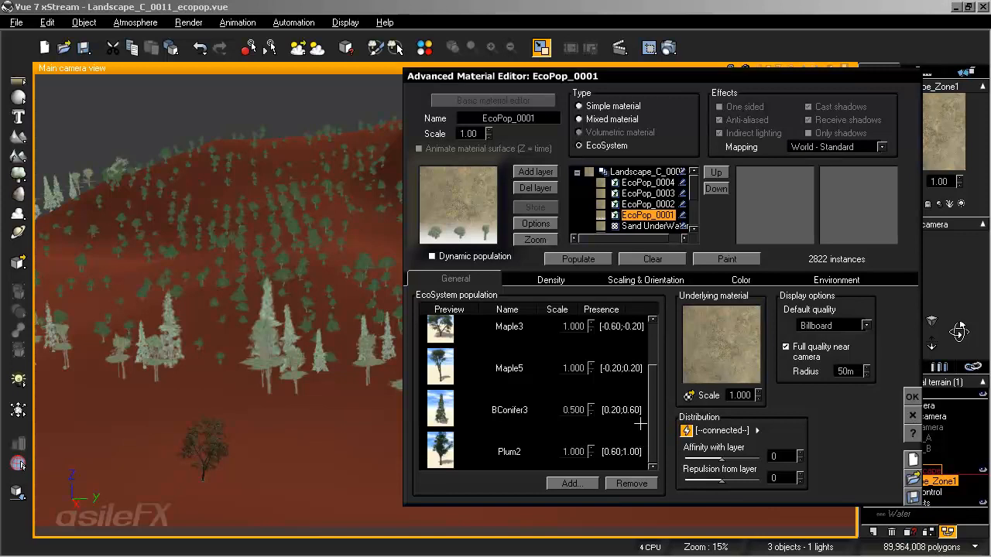
pyautogui.moveTo(657, 416); pyautogui.dragTo(657, 377)
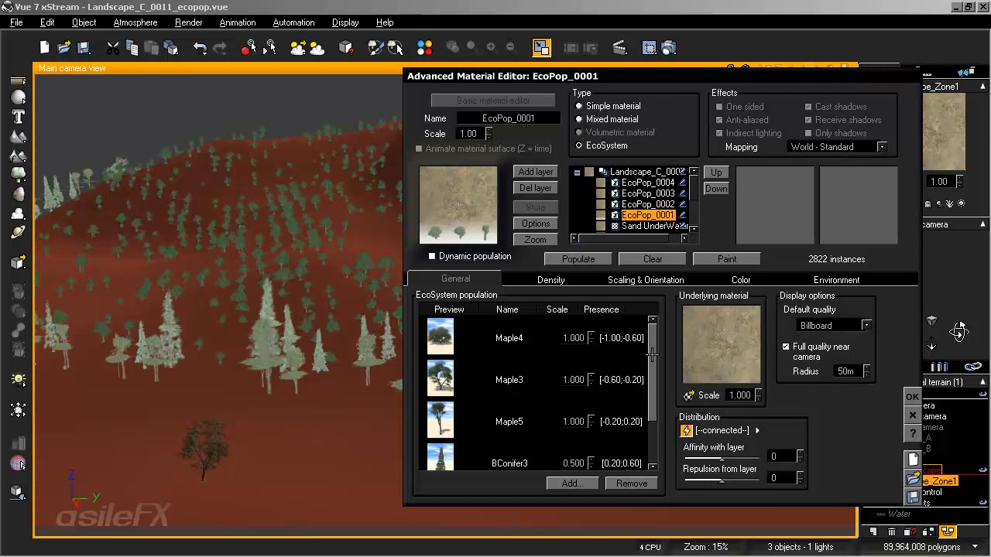
pyautogui.click(550, 280)
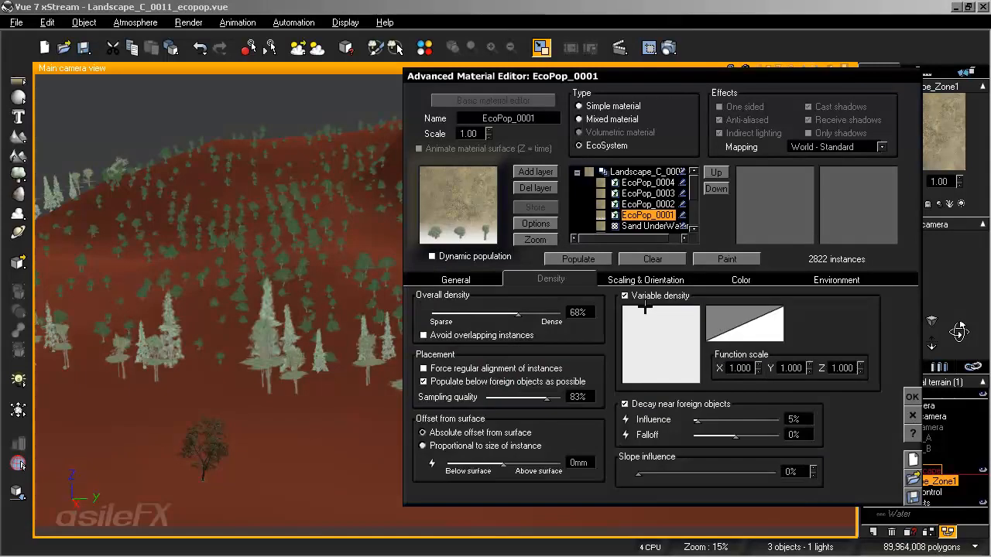
pyautogui.click(445, 279)
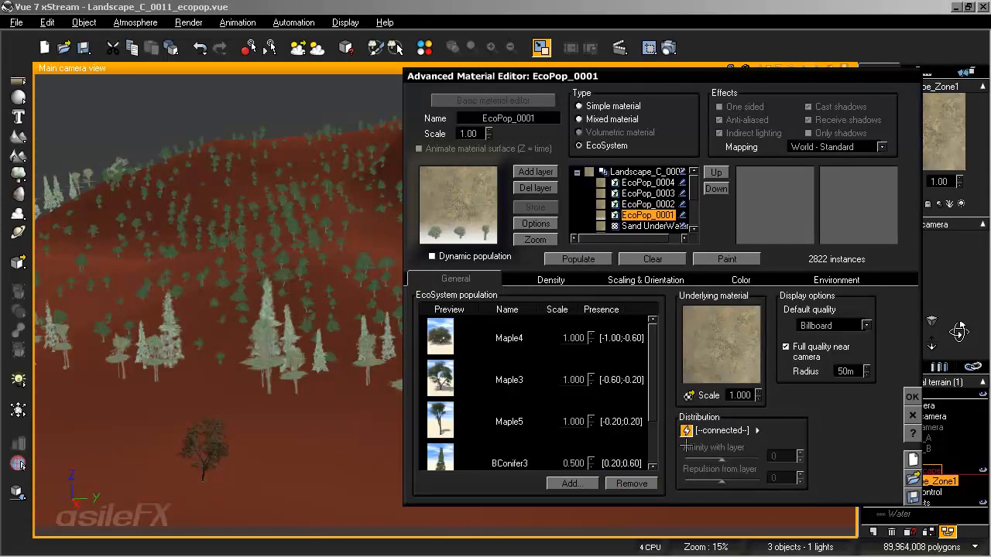
# - Return the EcoPop_0001 layer's distribution to Random by deleting the connection from the Filter node to the Distribution output
pyautogui.click(735, 431)
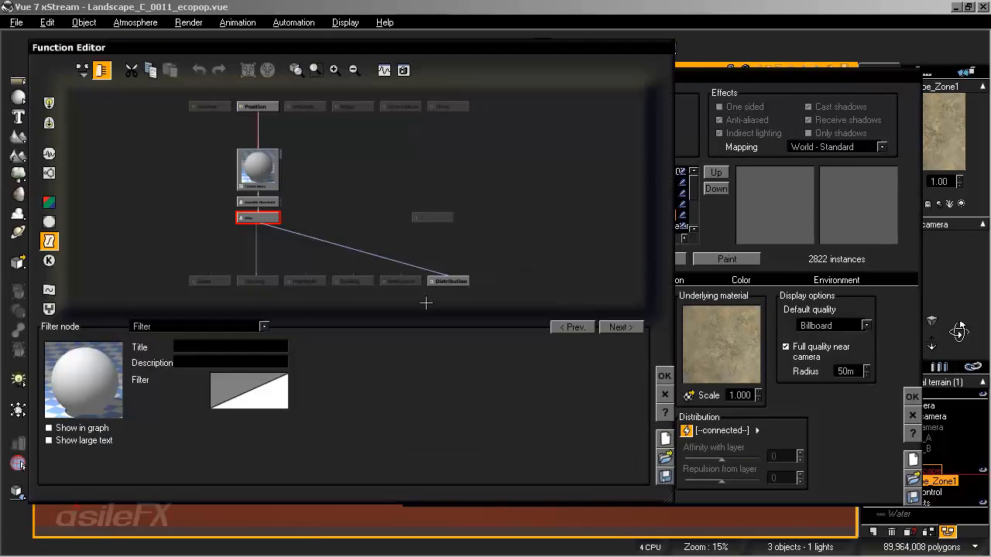
pyautogui.click(361, 233)
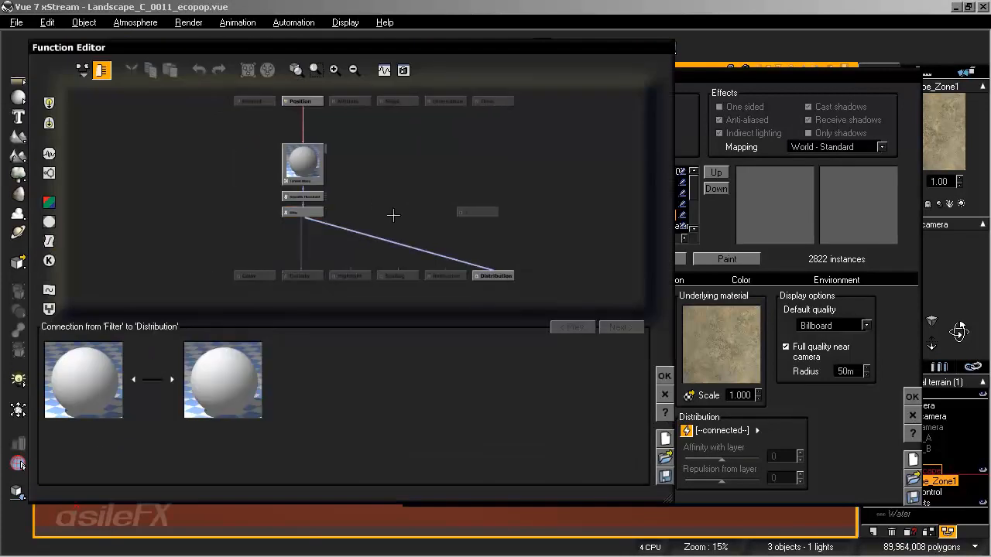
pyautogui.press('Escape')
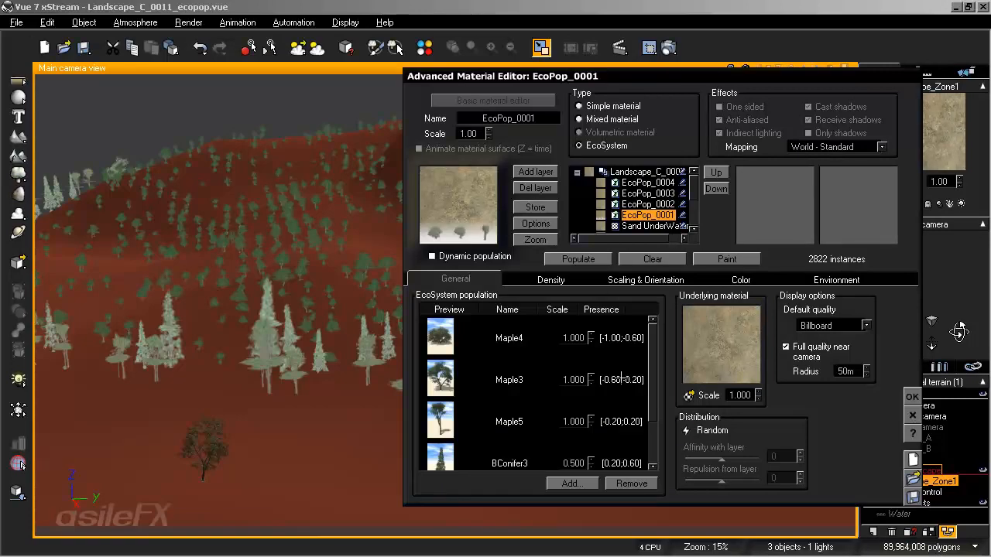
# - Remove Plum2 from the end of the EcoPop_0001 plant list under the random distribution
pyautogui.scroll(-1, 654, 366)
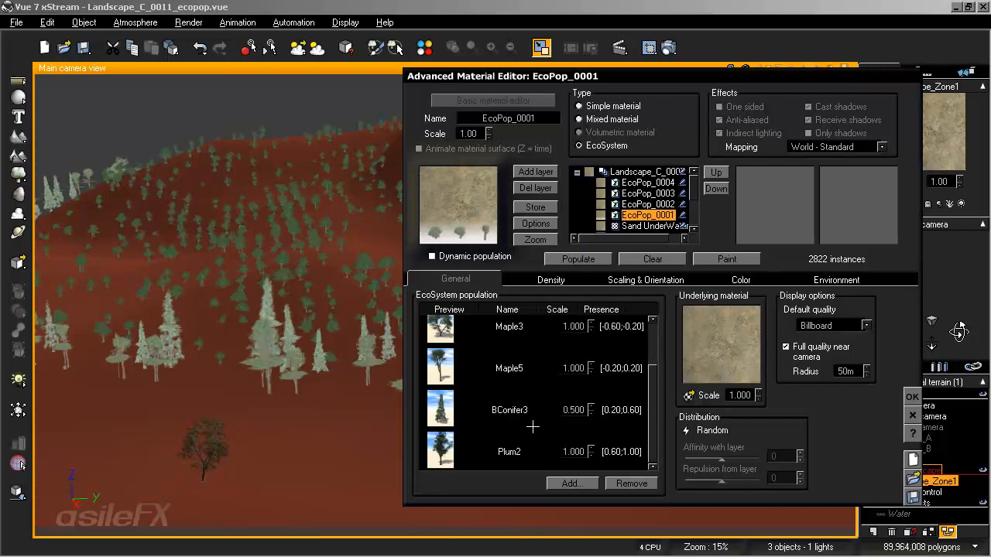
pyautogui.click(496, 452)
pyautogui.click(631, 483)
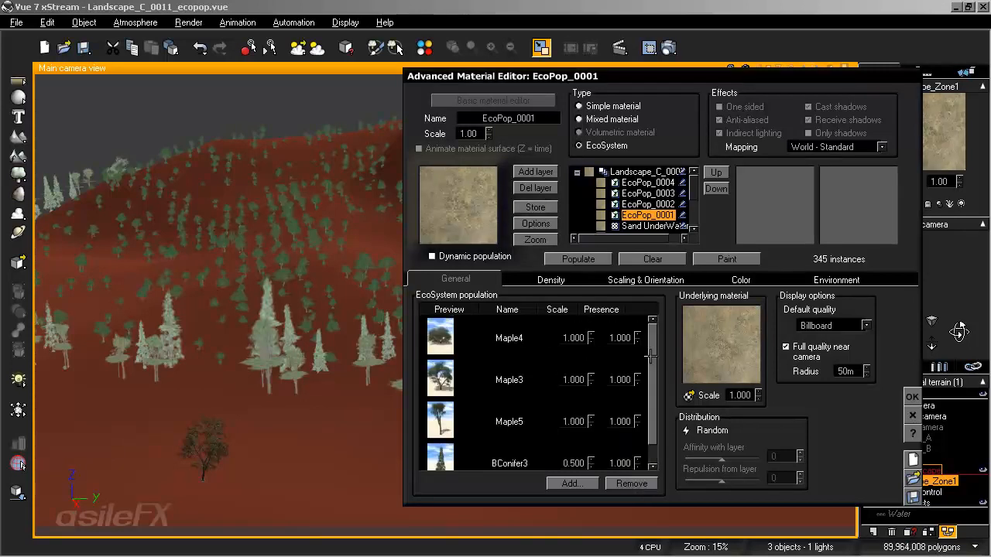
# - Add the Plum2 plant to the EcoPop_0001 population again, and take it back out of the list
pyautogui.click(573, 483)
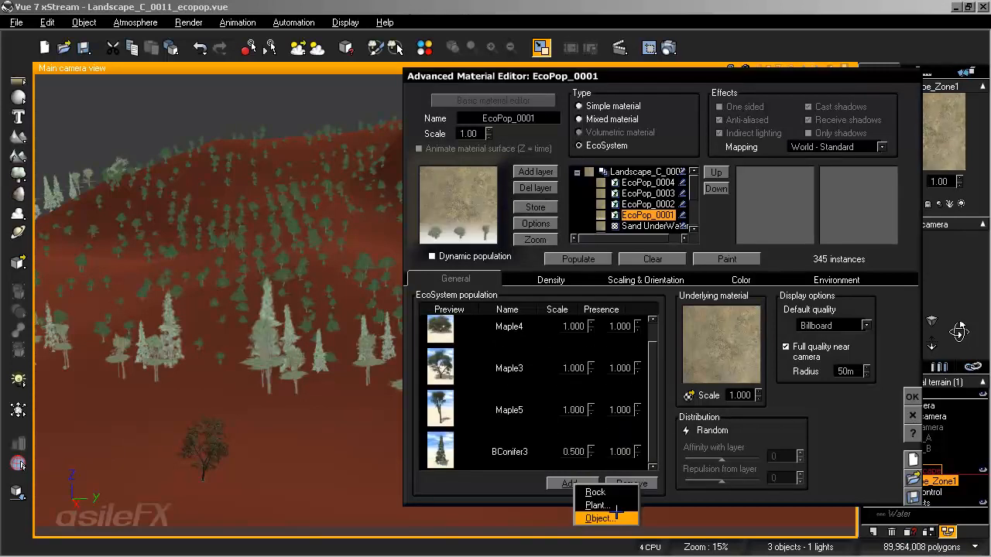
pyautogui.click(616, 506)
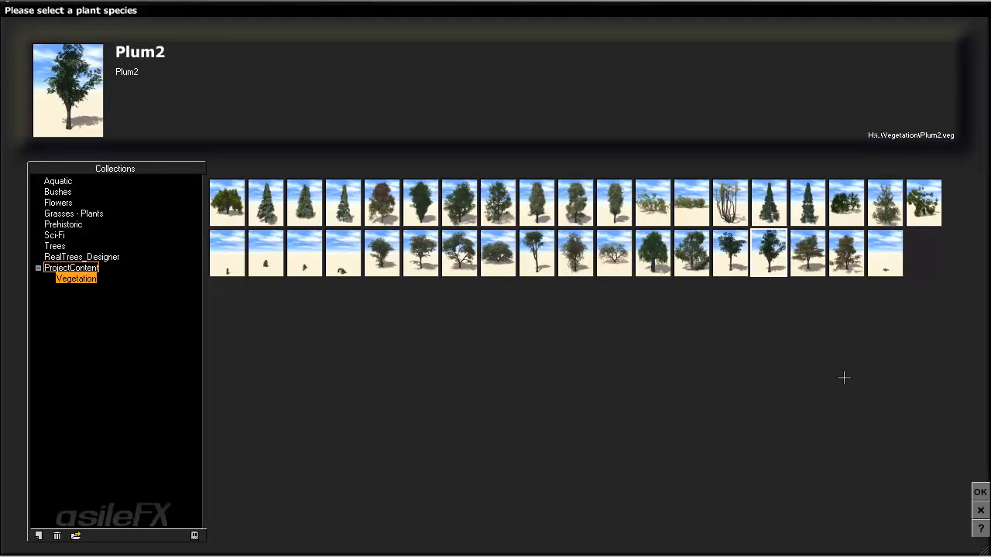
pyautogui.click(979, 490)
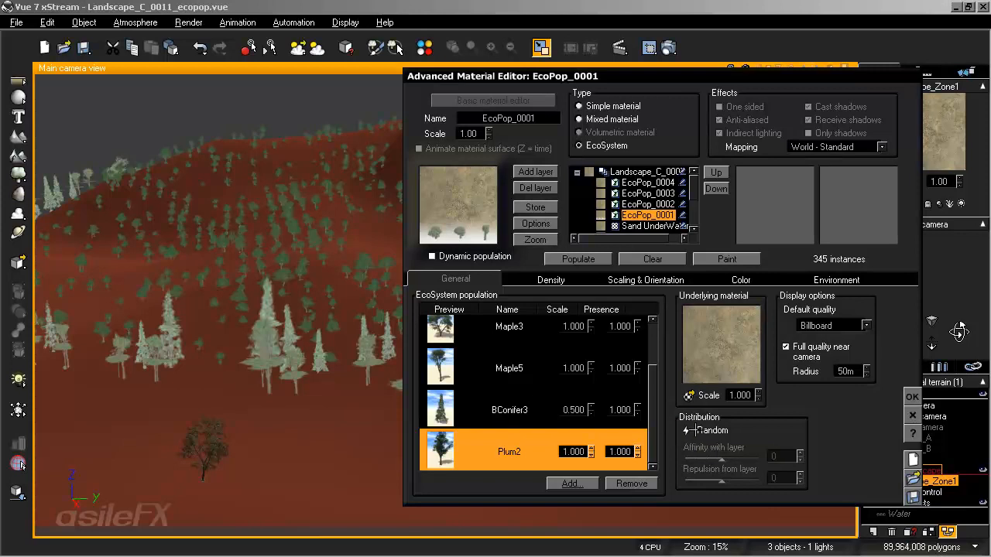
pyautogui.click(632, 483)
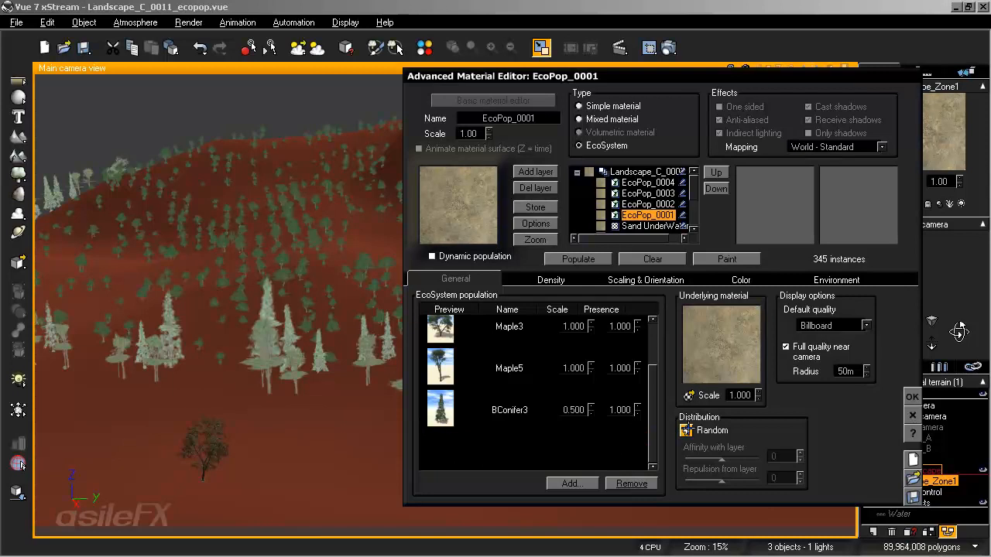
pyautogui.click(685, 430)
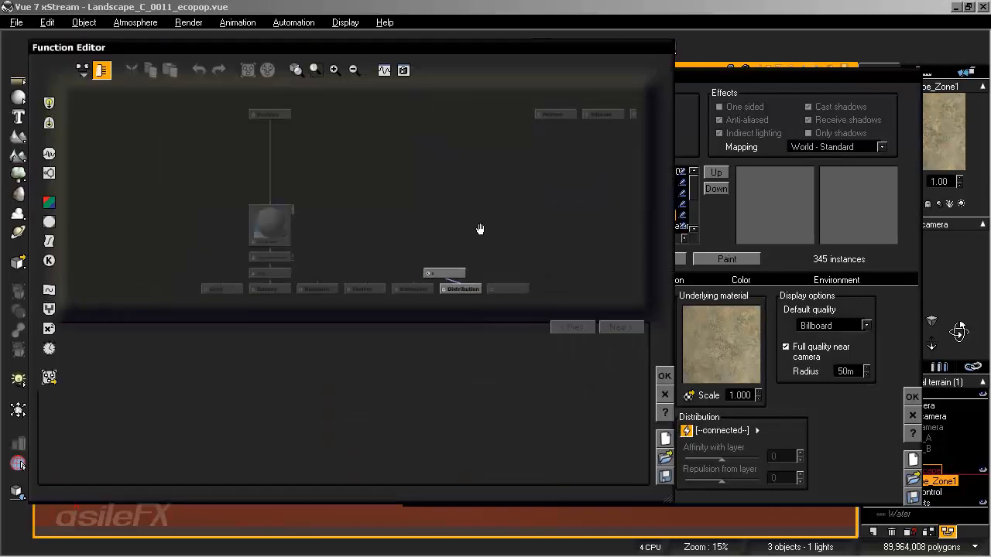
pyautogui.moveTo(464, 239); pyautogui.dragTo(470, 190)
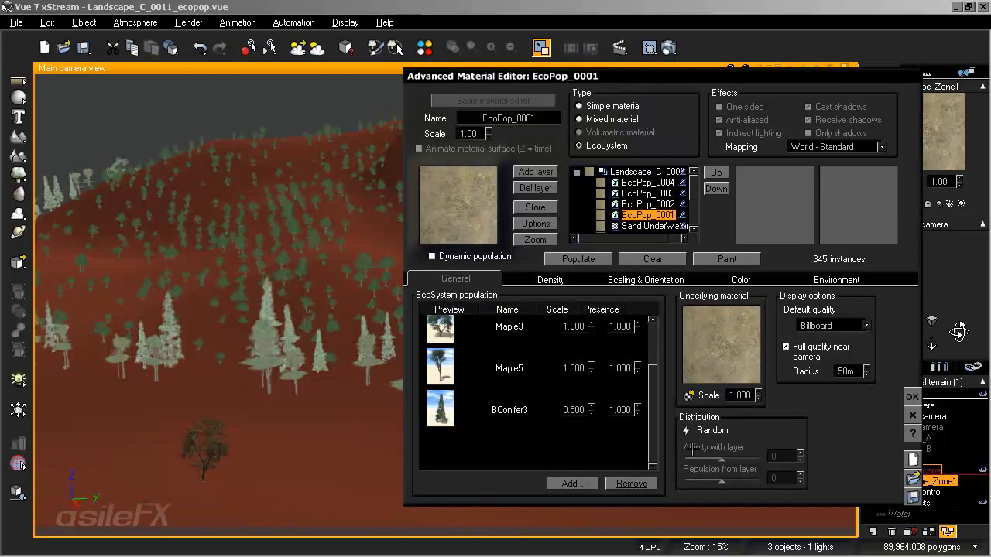
pyautogui.click(686, 430)
pyautogui.moveTo(328, 270); pyautogui.dragTo(337, 201)
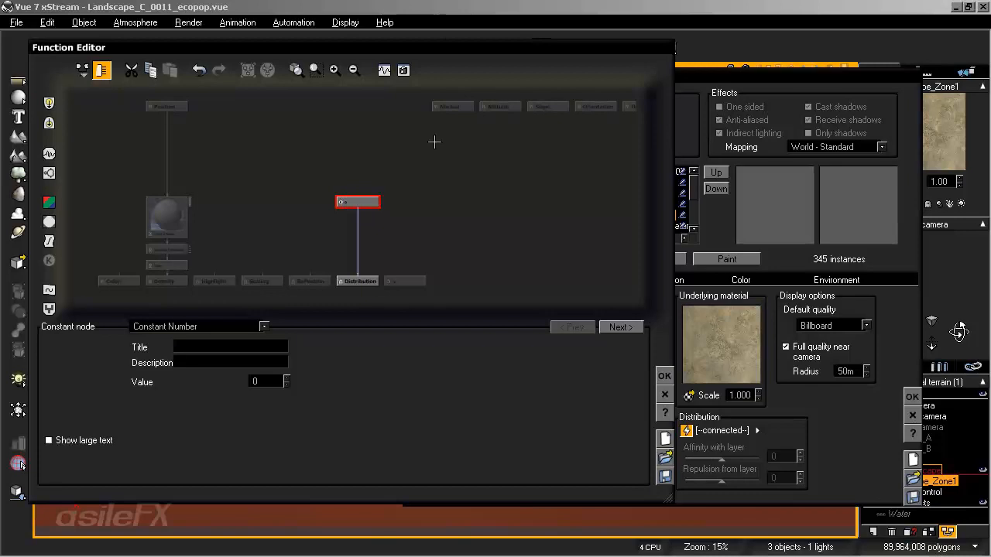
pyautogui.moveTo(445, 45); pyautogui.dragTo(501, 55)
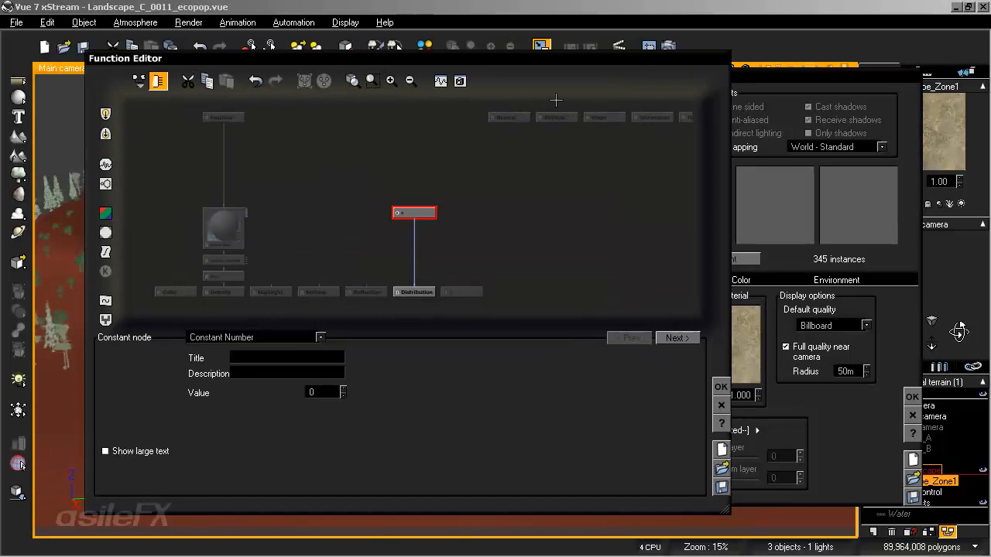
pyautogui.click(721, 406)
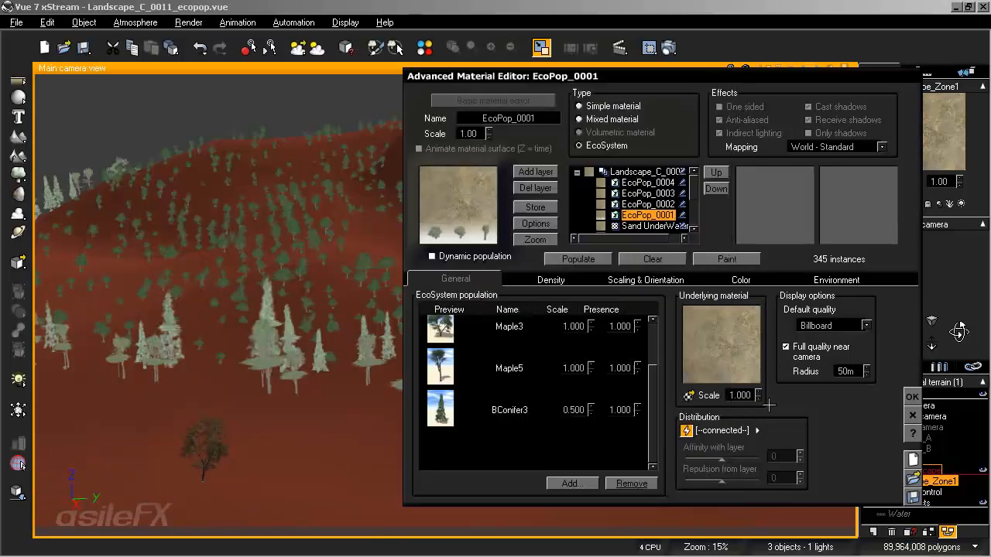
# - Open the EcoPop_0001 variable density function and delete the constant node that feeds the Distribution output
pyautogui.click(531, 280)
pyautogui.rightClick(658, 314)
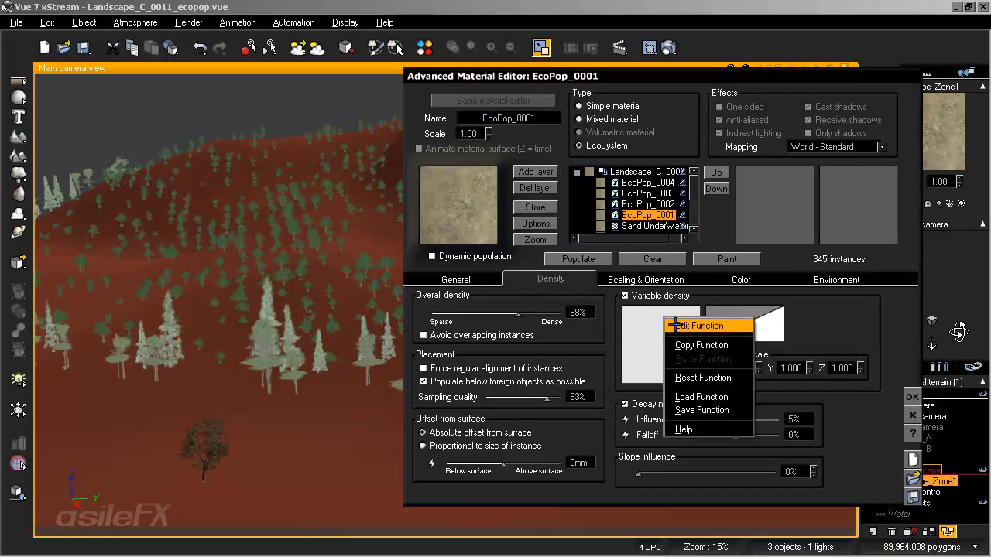
pyautogui.click(677, 324)
pyautogui.moveTo(461, 161); pyautogui.dragTo(462, 158)
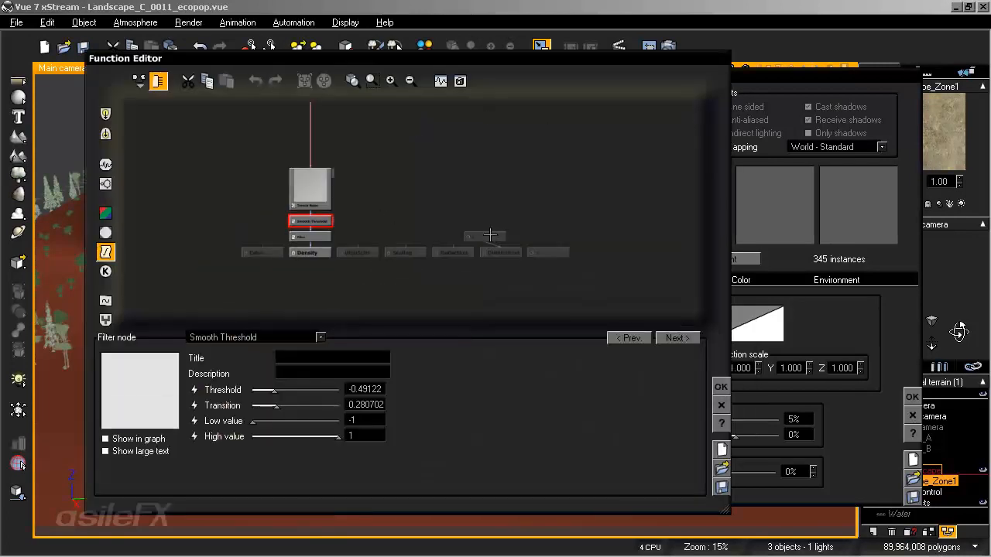
pyautogui.moveTo(490, 243)
pyautogui.mouseDown()
pyautogui.moveTo(499, 213)
pyautogui.moveTo(487, 238)
pyautogui.mouseUp()
pyautogui.click(493, 236)
pyautogui.press('Delete')
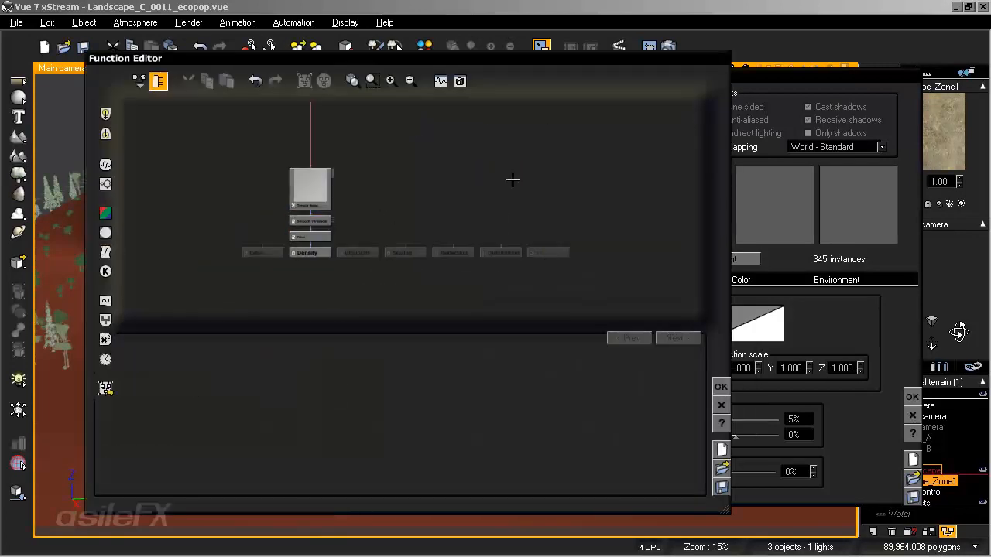
# - Add a second Terrain Noise fractal node to the function graph and place it above the Distribution output
pyautogui.click(513, 180)
pyautogui.moveTo(528, 211); pyautogui.dragTo(492, 203)
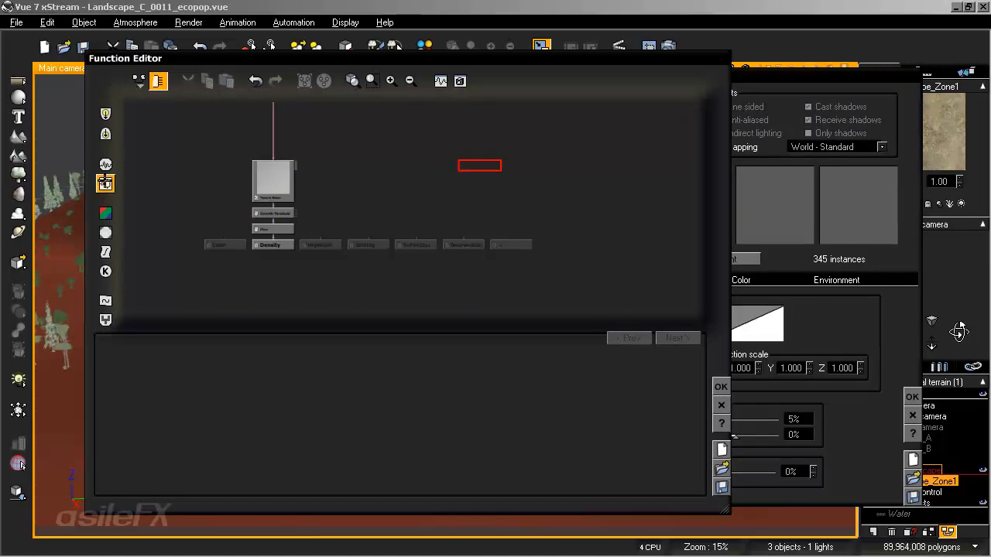
pyautogui.click(276, 171)
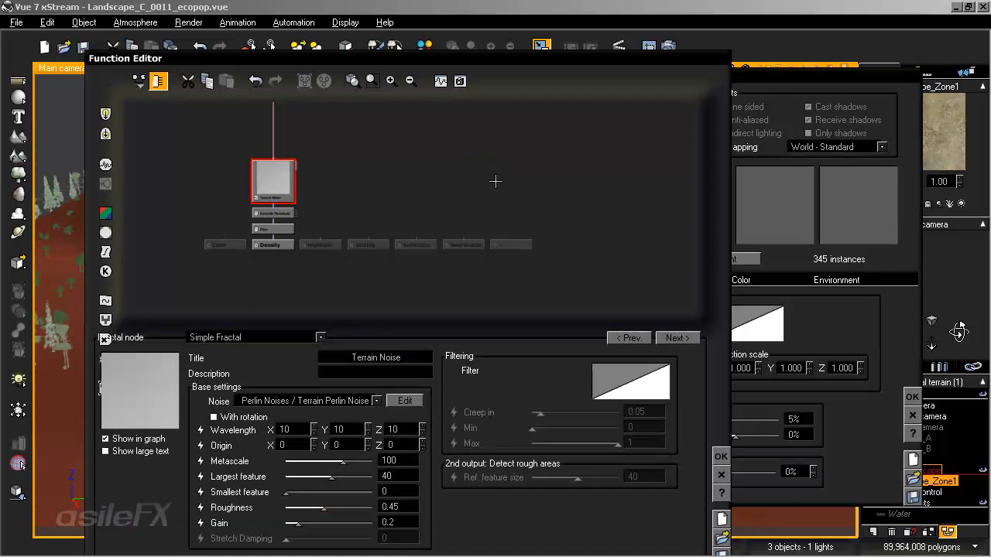
pyautogui.click(495, 181)
pyautogui.click(105, 184)
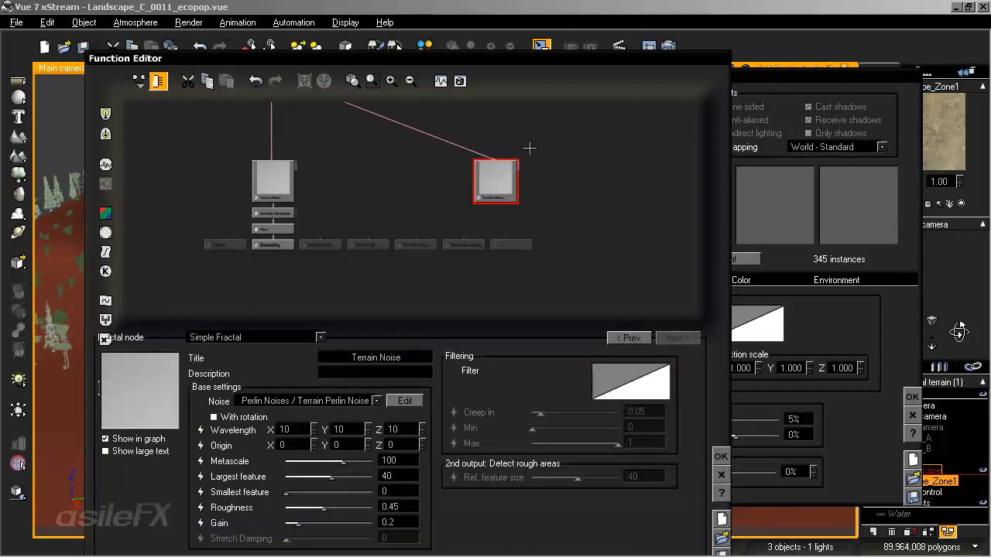
pyautogui.moveTo(491, 168); pyautogui.dragTo(487, 147)
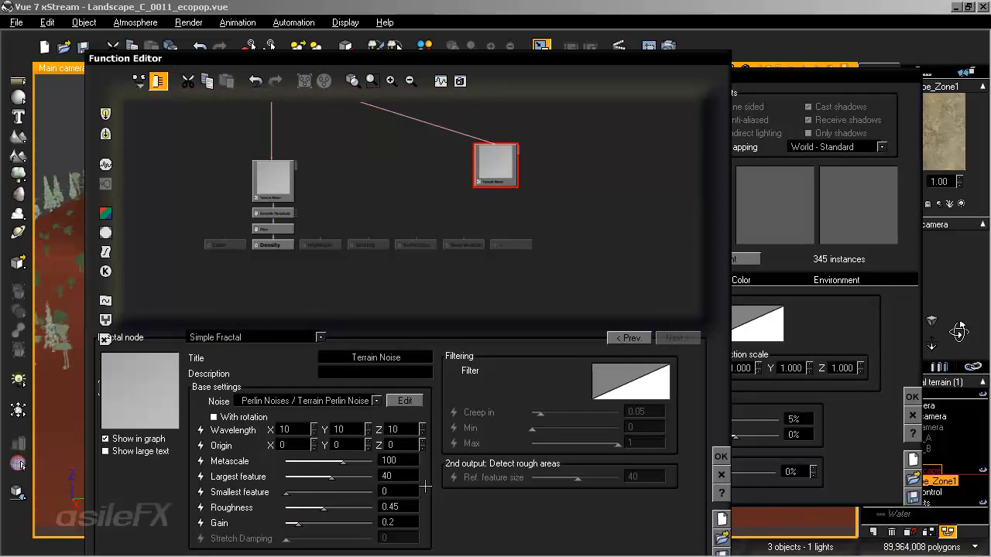
# - Set the new Terrain Noise node's wavelength to 1 in X, Y and Z
pyautogui.doubleClick(285, 429)
pyautogui.write('1')
pyautogui.doubleClick(344, 427)
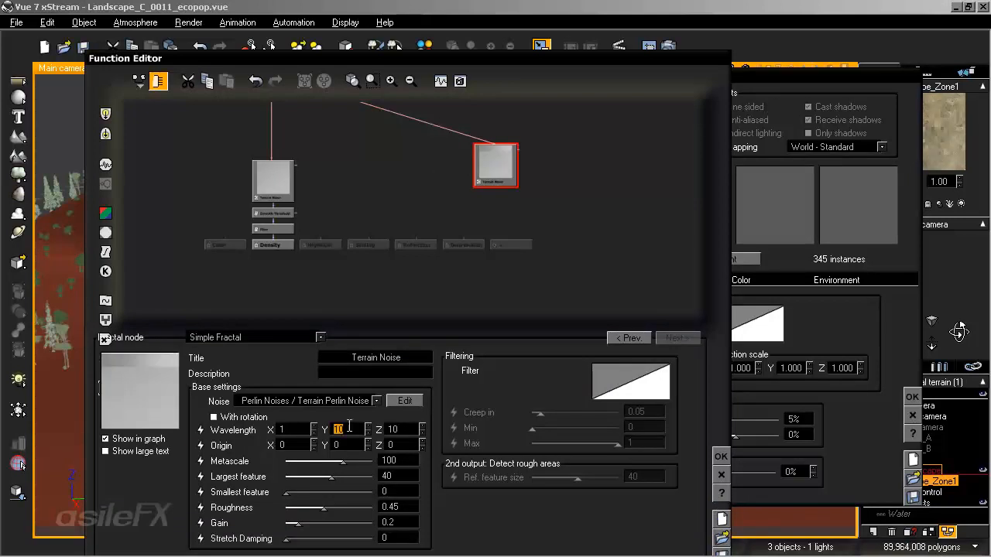
pyautogui.write('1')
pyautogui.doubleClick(402, 426)
pyautogui.write('1')
pyautogui.press('Return')
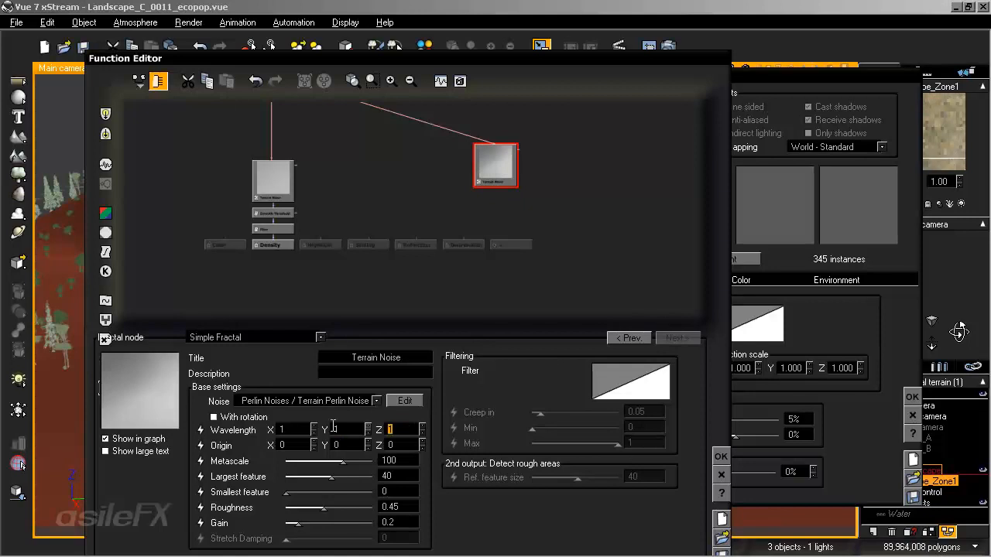
# - Set the new noise node's metascale to 50, largest feature to 9 and roughness to about 0.63
pyautogui.doubleClick(402, 459)
pyautogui.write('50')
pyautogui.doubleClick(408, 477)
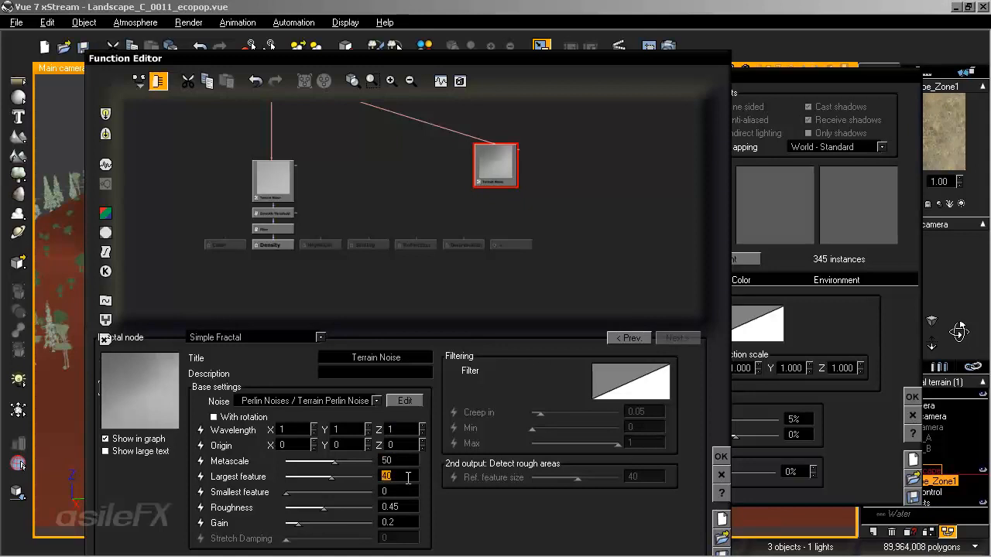
pyautogui.write('6')
pyautogui.press('Return')
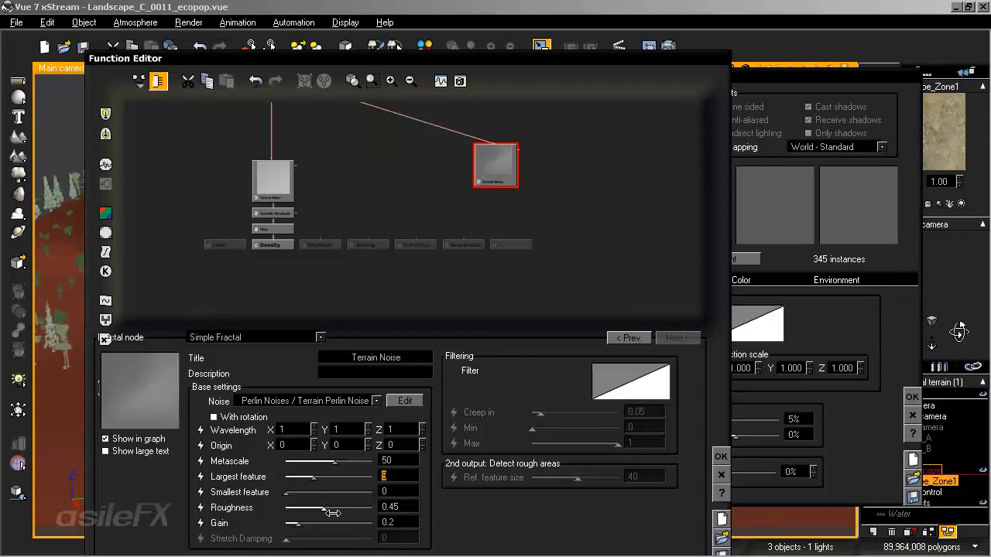
pyautogui.moveTo(331, 512); pyautogui.dragTo(338, 512)
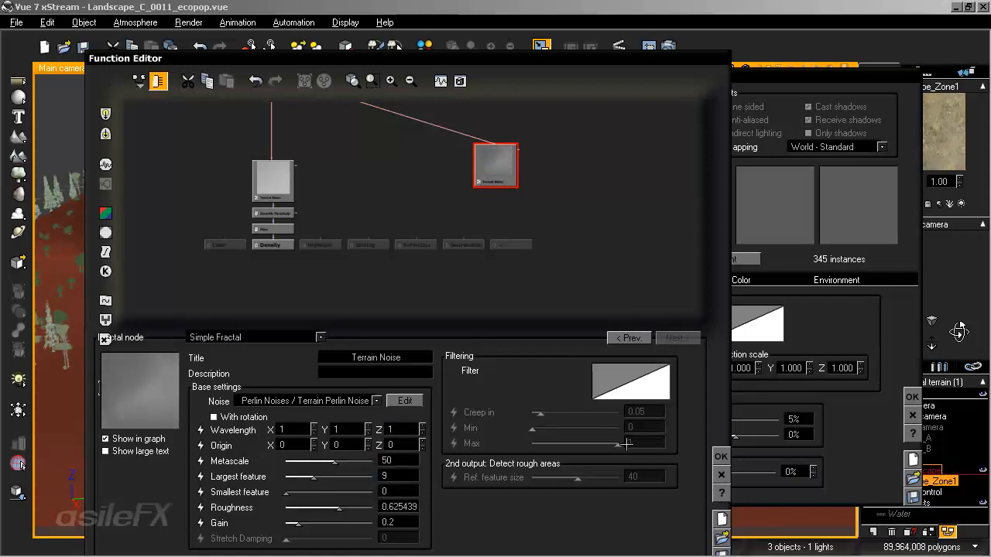
# - Connect the new Terrain Noise node to the Distribution output and preview its curves over a range of -2500 to 2500
pyautogui.moveTo(464, 238); pyautogui.dragTo(492, 179)
pyautogui.click(517, 178)
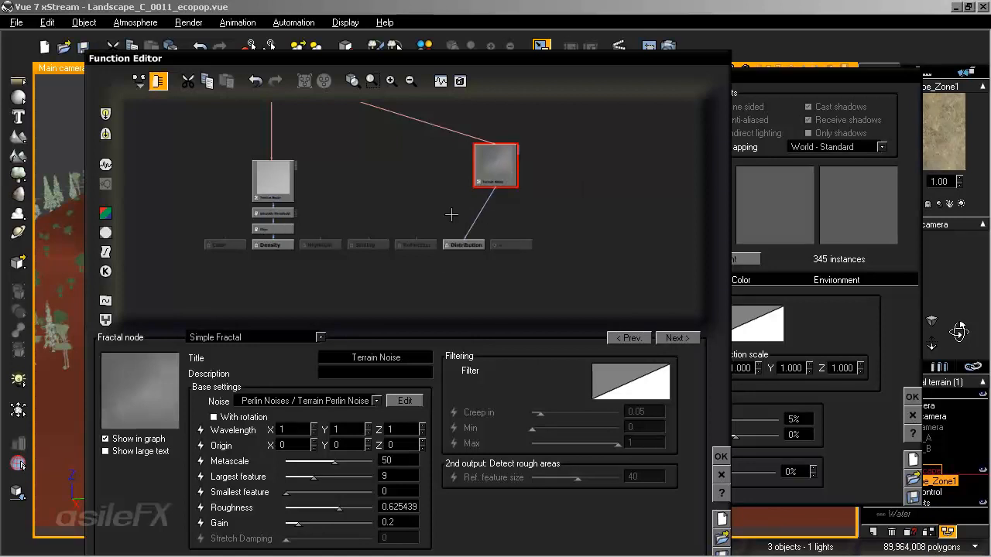
pyautogui.click(441, 80)
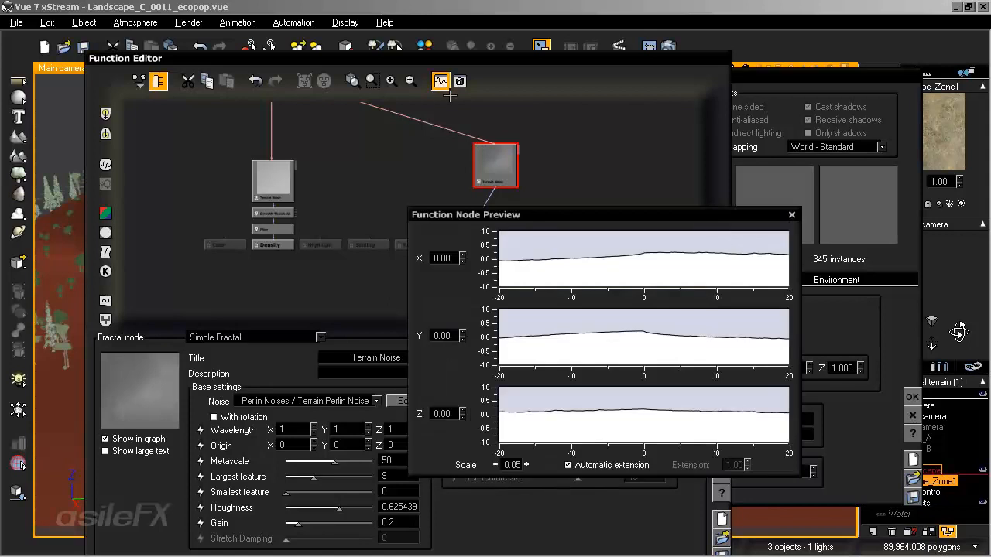
pyautogui.moveTo(544, 224); pyautogui.dragTo(613, 193)
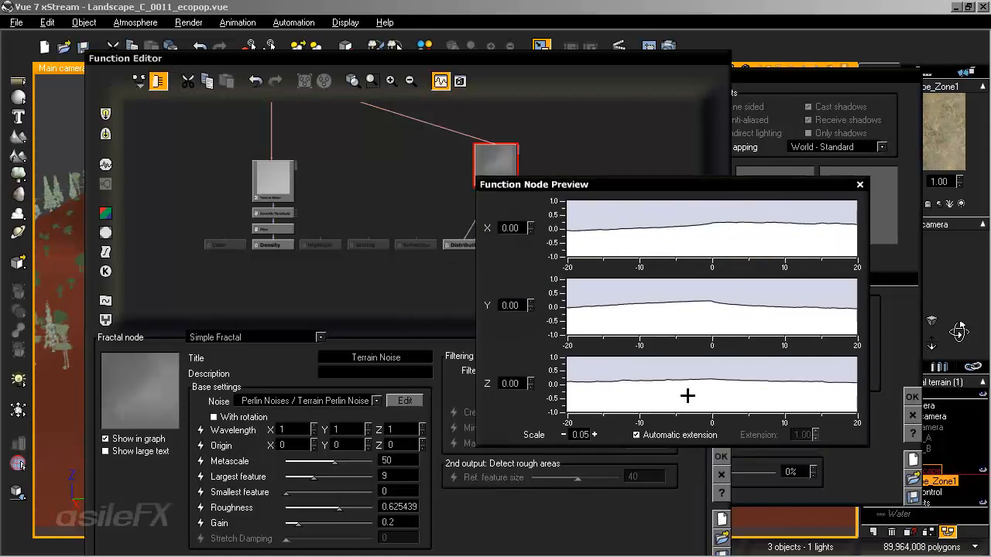
pyautogui.moveTo(563, 435); pyautogui.dragTo(564, 435)
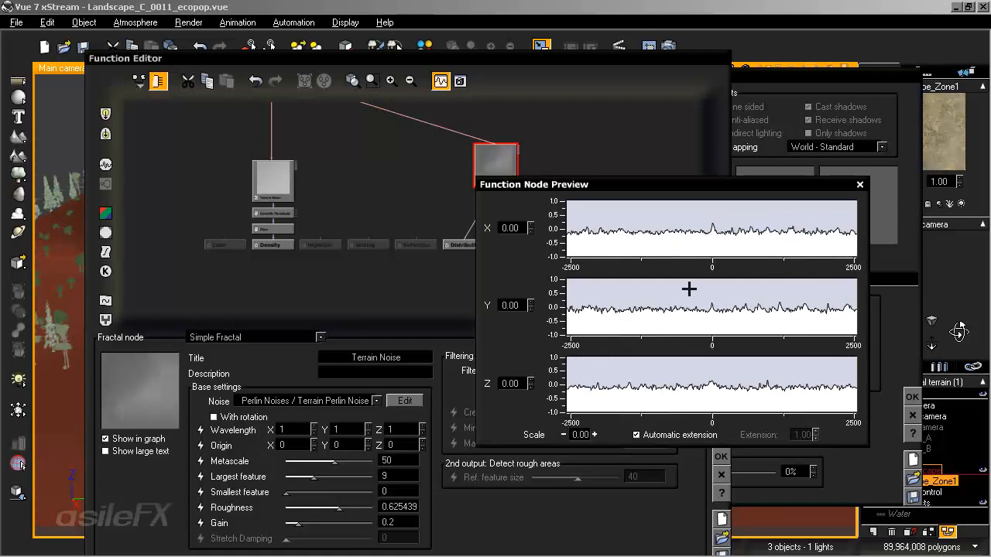
pyautogui.moveTo(736, 186); pyautogui.dragTo(814, 107)
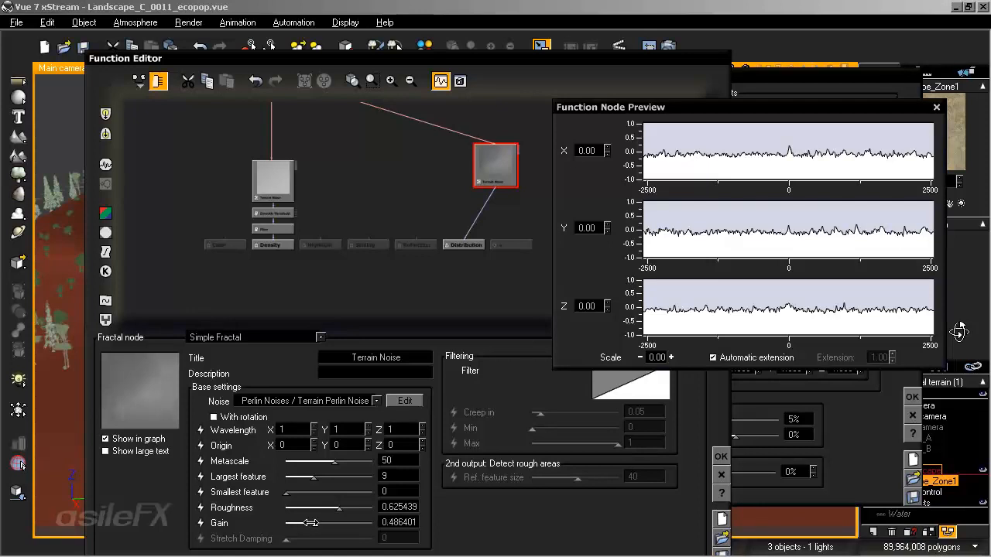
# - Set the distribution noise's gain to about 1.05 and roughness to about 0.49, and accept the function
pyautogui.moveTo(298, 523); pyautogui.dragTo(316, 523)
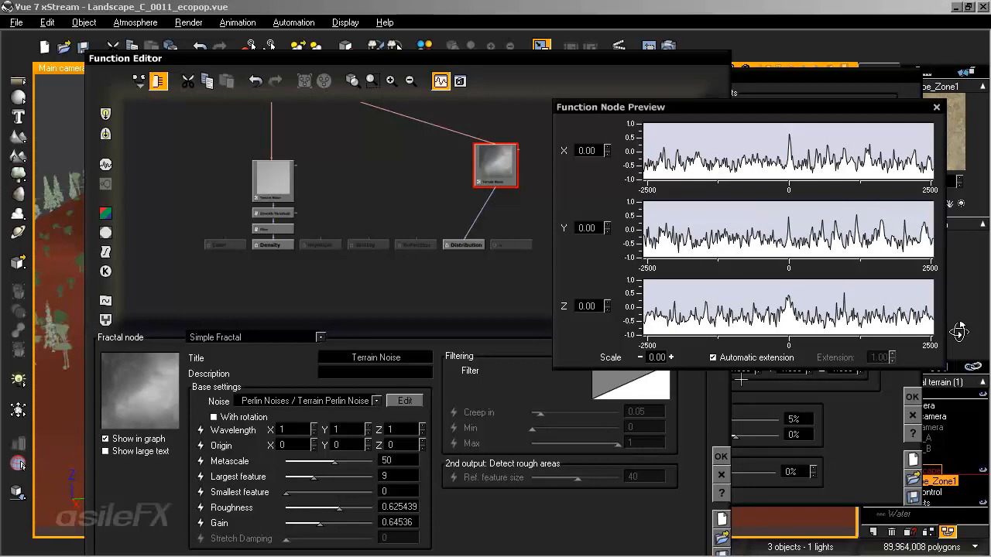
pyautogui.moveTo(338, 508); pyautogui.dragTo(327, 507)
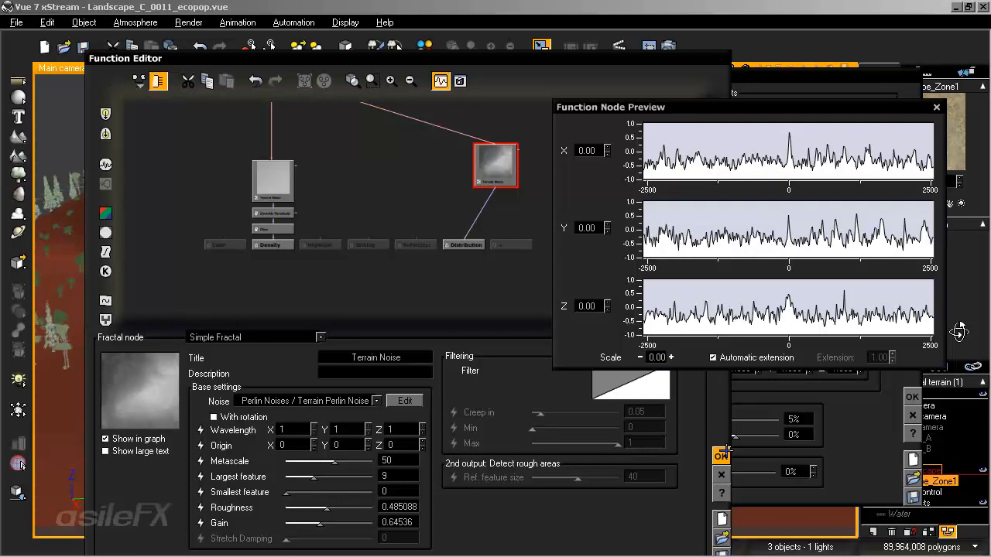
pyautogui.moveTo(320, 522); pyautogui.dragTo(333, 523)
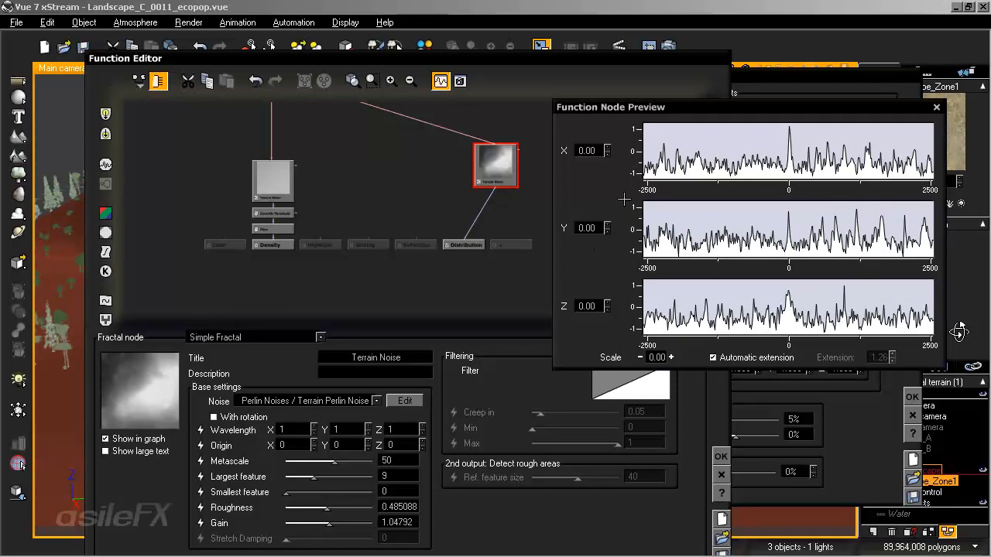
pyautogui.click(479, 207)
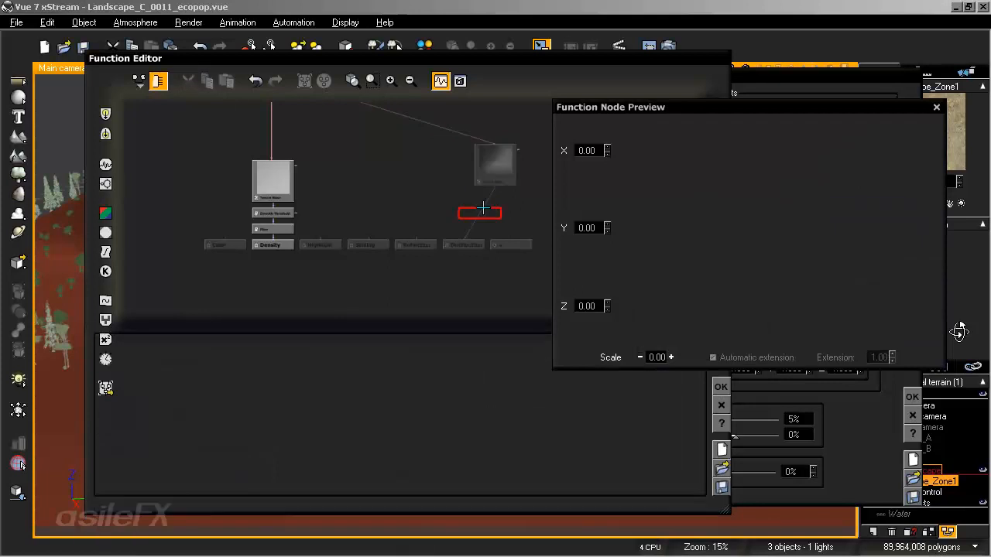
pyautogui.click(720, 381)
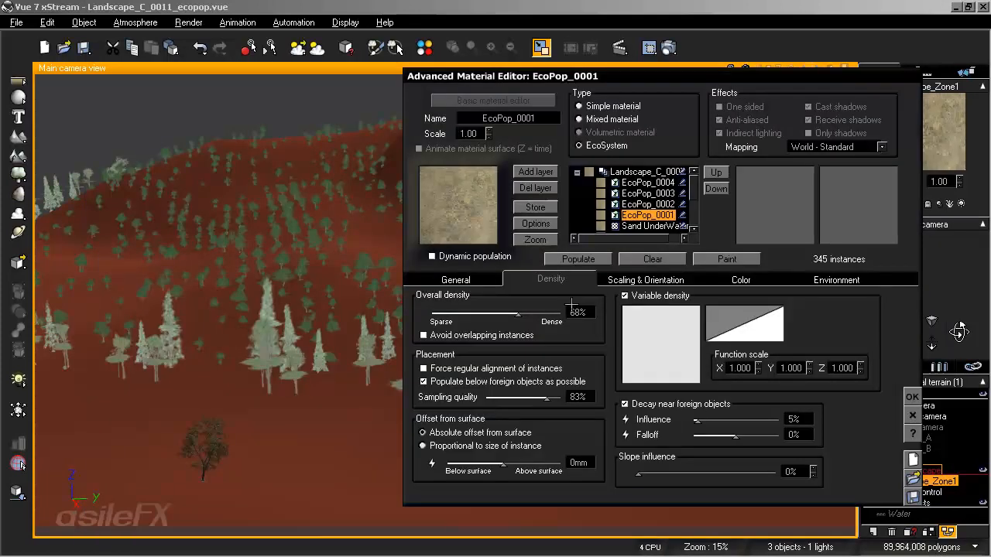
# - Add the Plum2 plant from the project's Vegetation collection to the EcoPop_0001 population
pyautogui.click(464, 279)
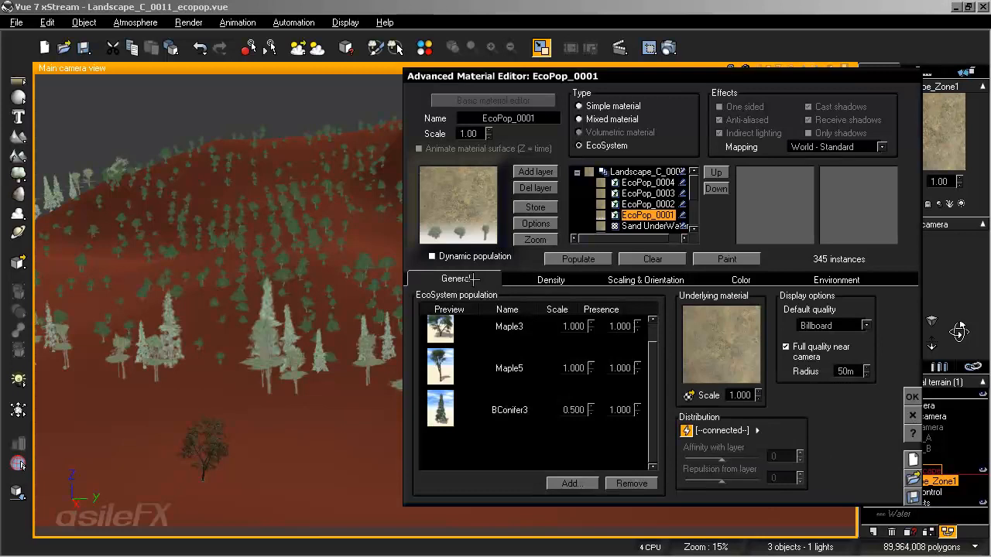
pyautogui.click(580, 478)
pyautogui.click(604, 502)
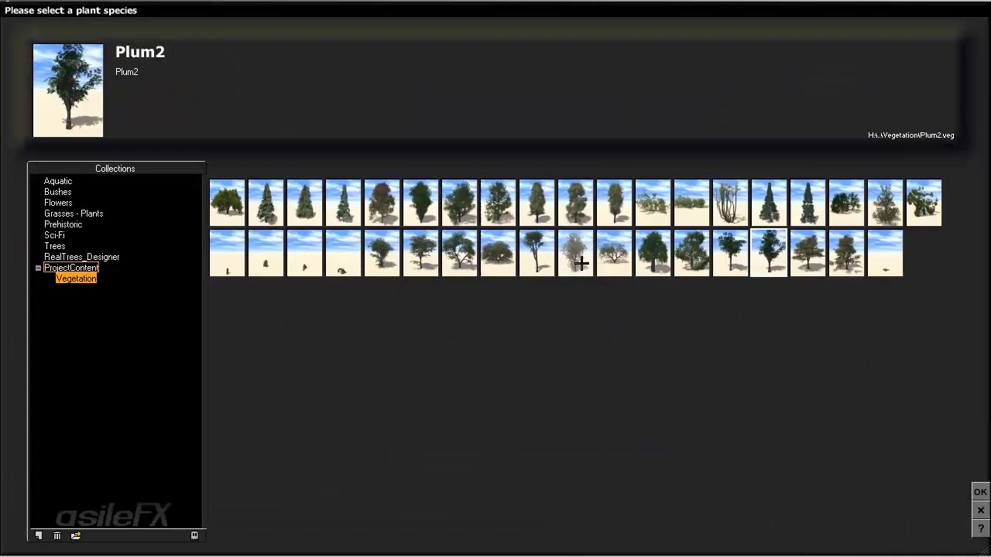
pyautogui.click(980, 493)
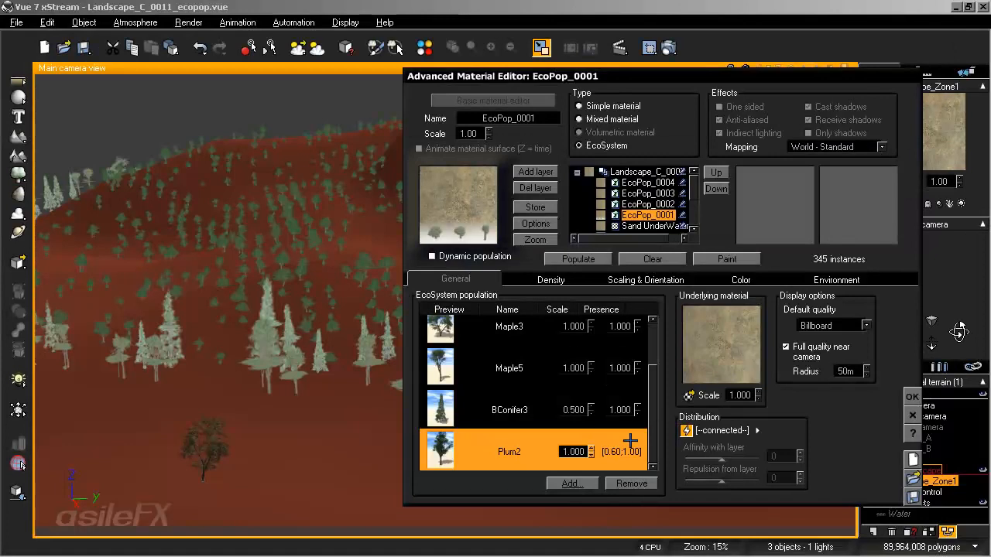
pyautogui.click(494, 411)
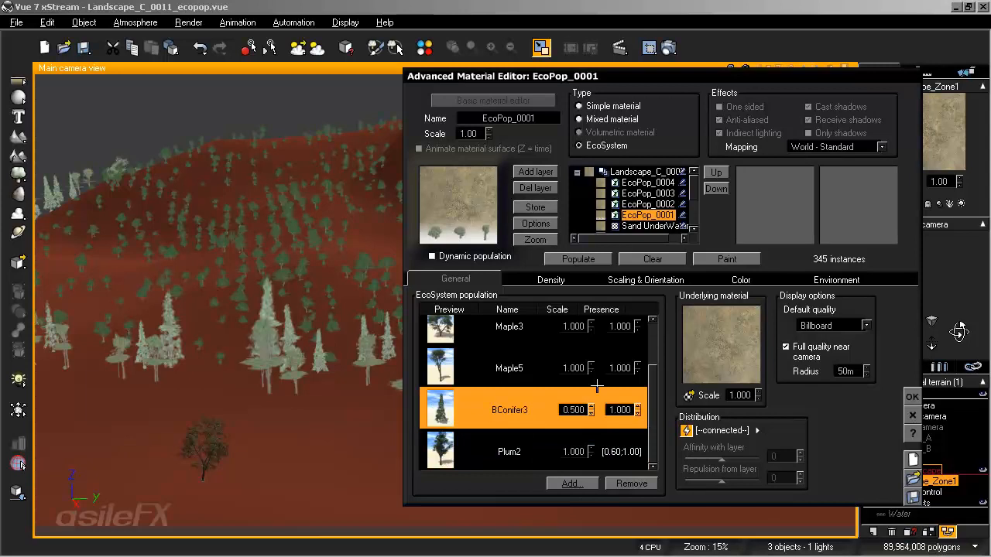
# - Repopulate the EcoPop_0001 layer, accept the material, and view the resulting vegetation across the terrain
pyautogui.click(596, 258)
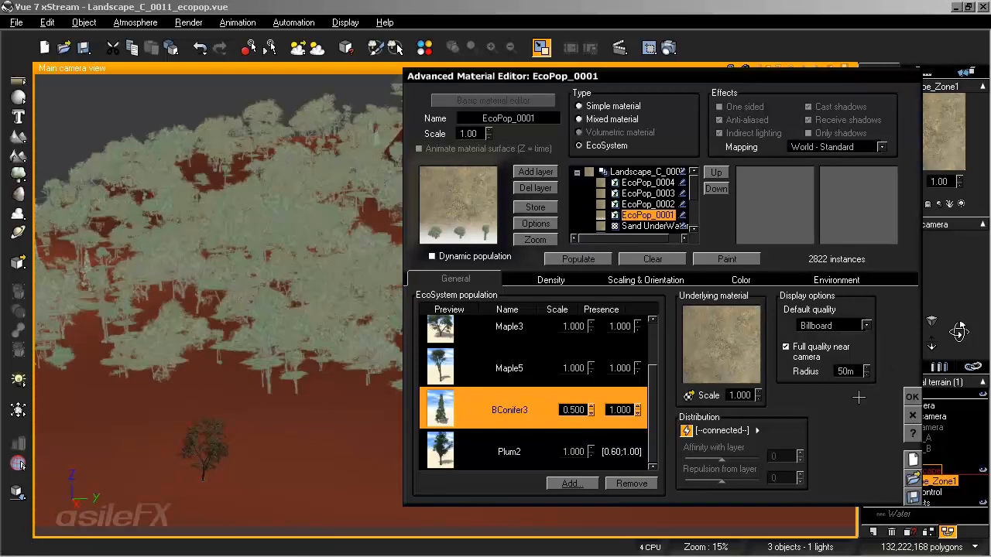
pyautogui.click(911, 396)
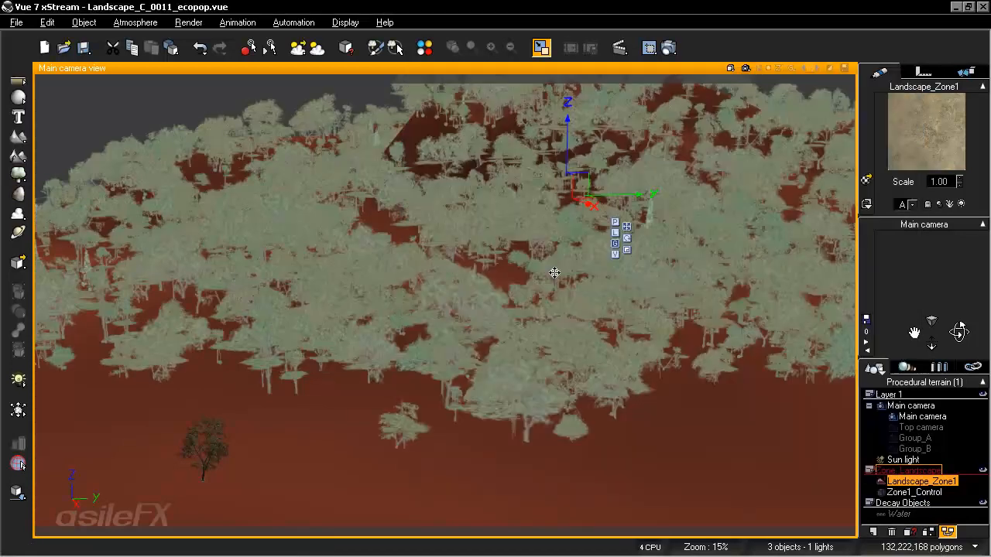
pyautogui.moveTo(460, 315); pyautogui.dragTo(516, 314, button='right')
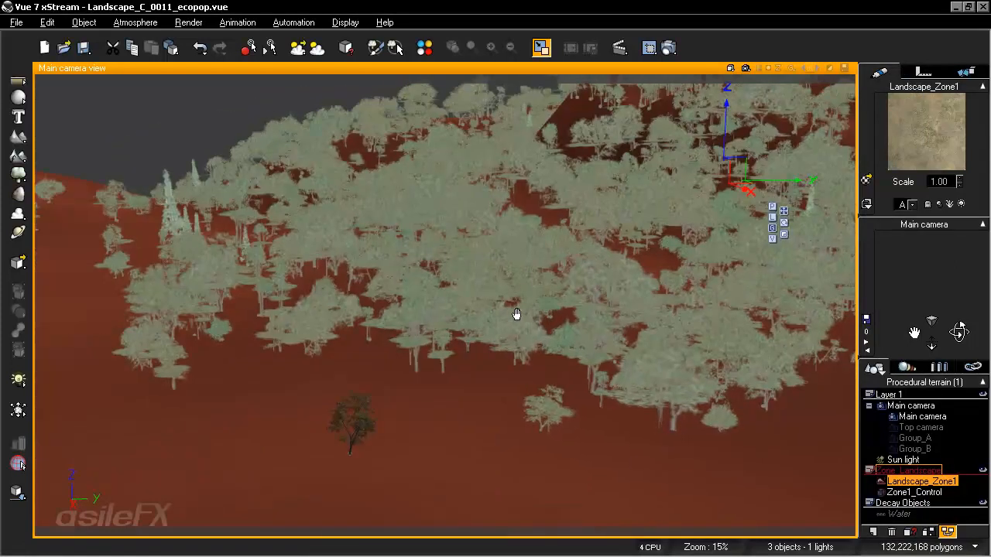
pyautogui.scroll(-3, 516, 309)
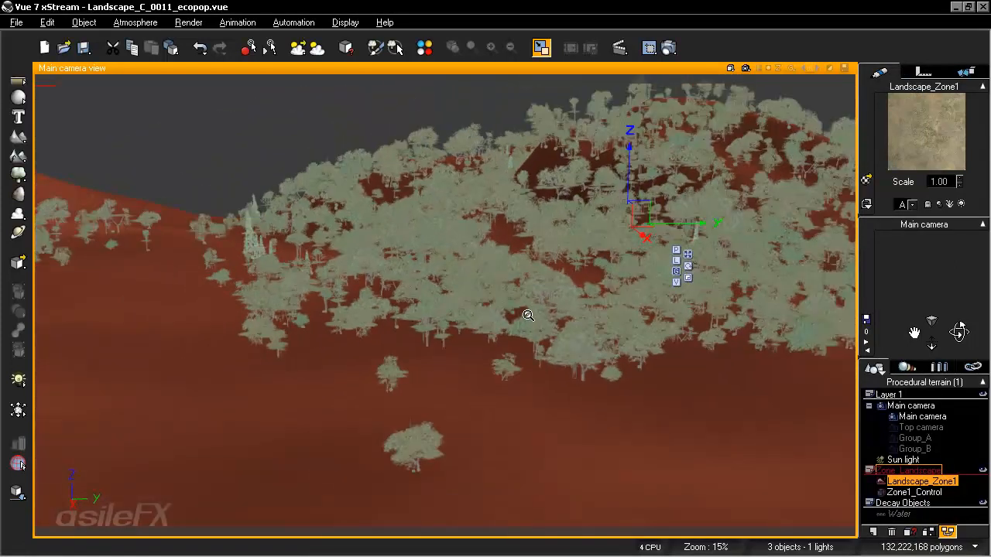
# - Render a closer main camera view of the forest's lower edge on the hillside, using the Preview quality preset
pyautogui.moveTo(598, 301); pyautogui.dragTo(390, 311, button='right')
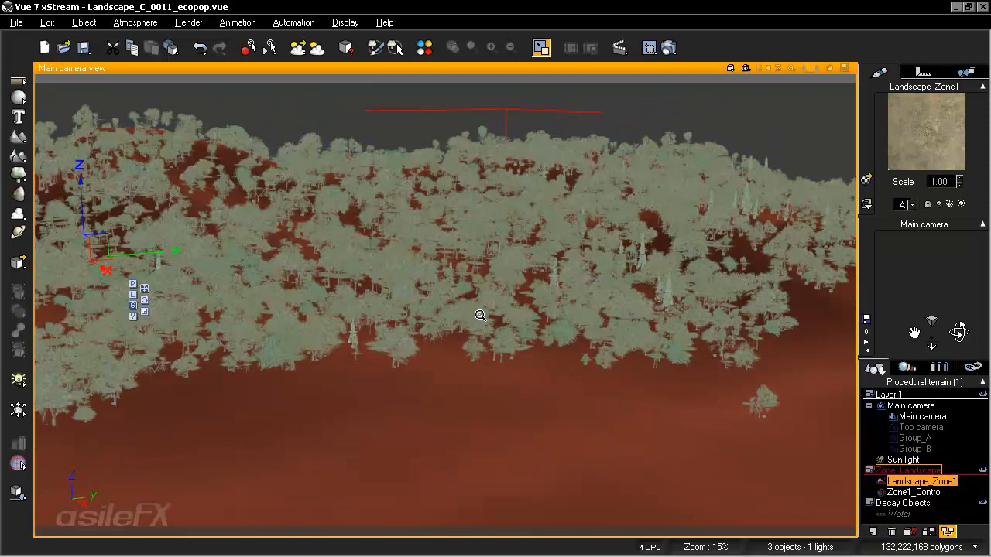
pyautogui.scroll(3, 480, 315)
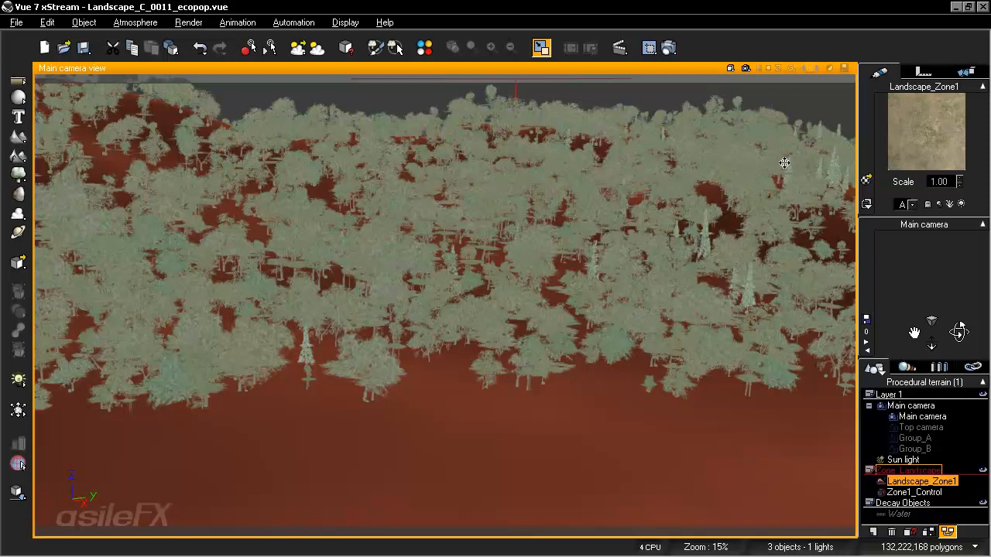
pyautogui.moveTo(319, 291); pyautogui.dragTo(558, 260, button='right')
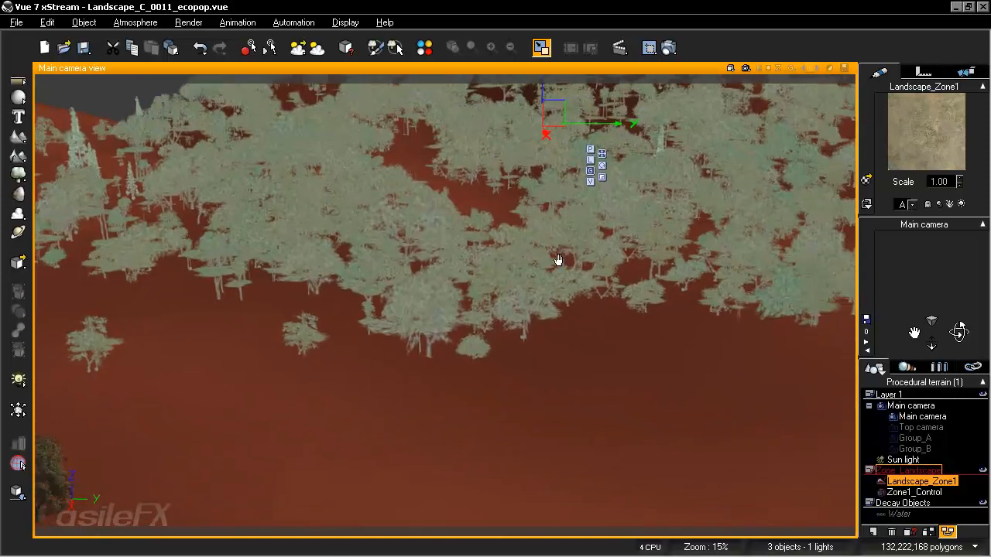
pyautogui.click(745, 68)
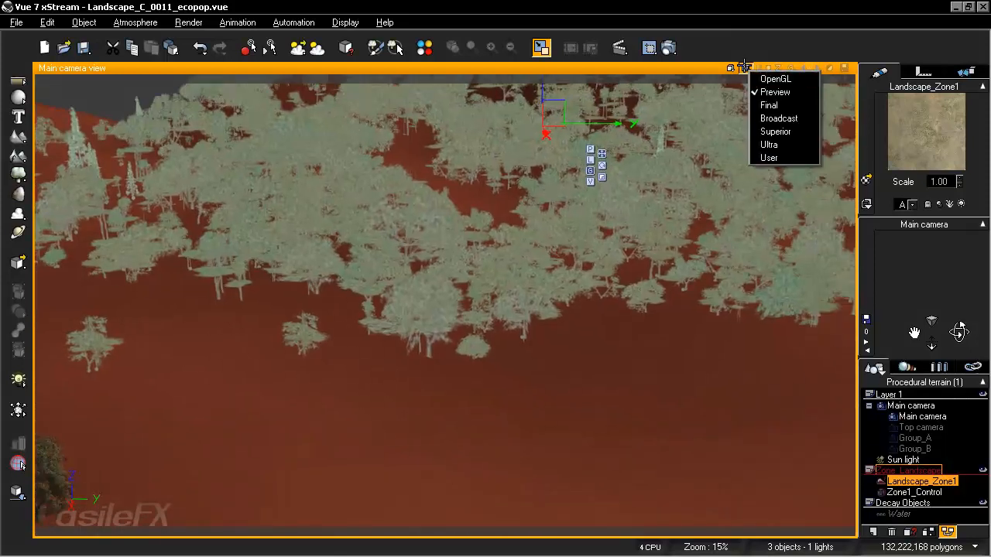
pyautogui.click(746, 54)
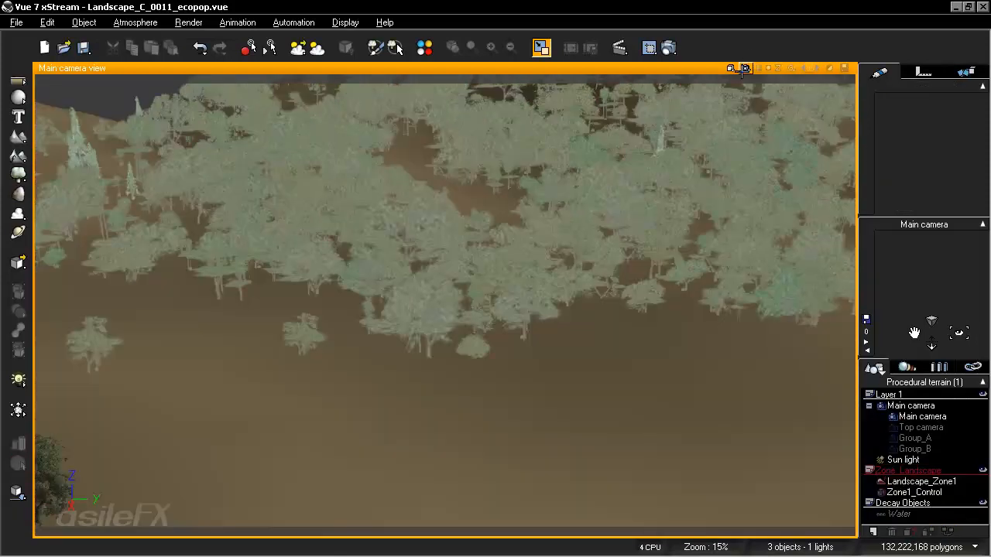
pyautogui.click(742, 68)
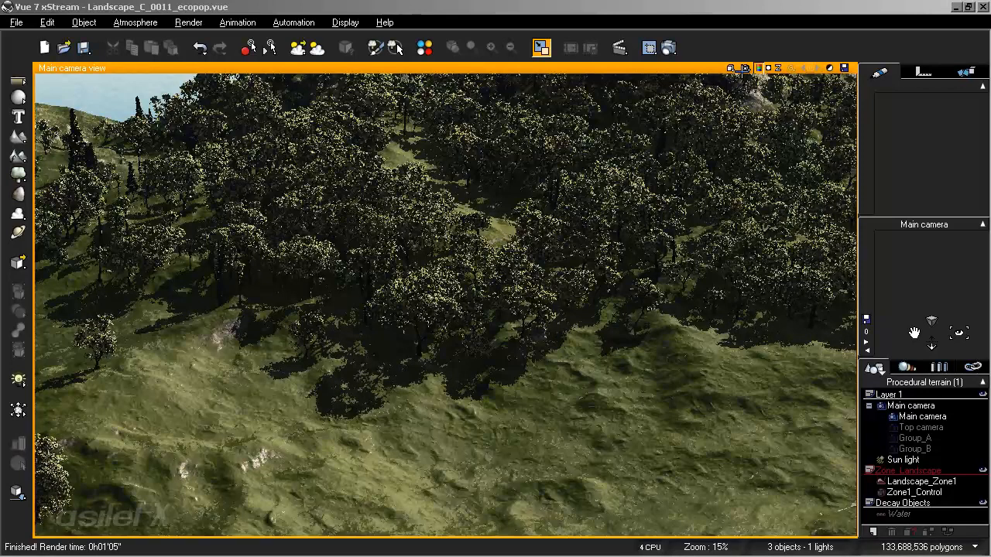
pyautogui.click(744, 68)
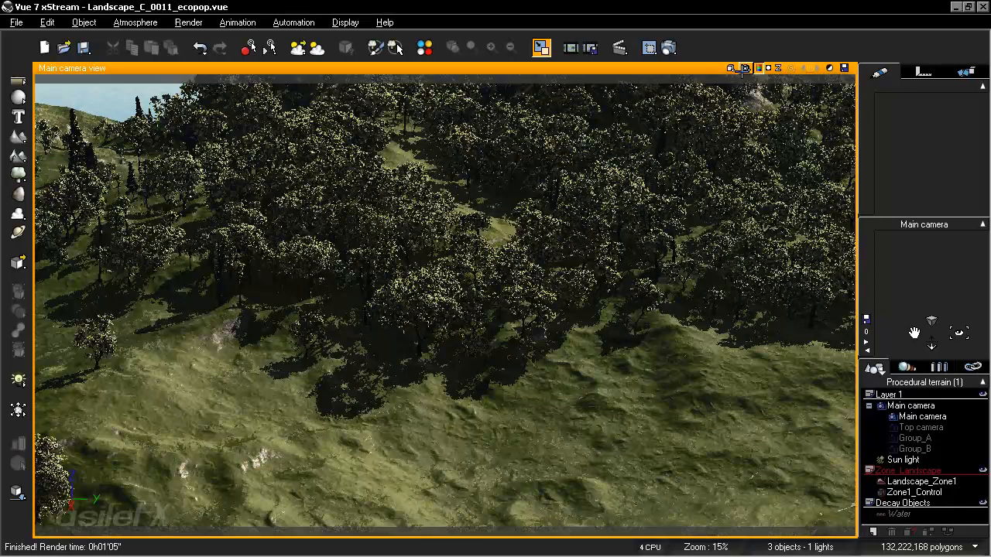